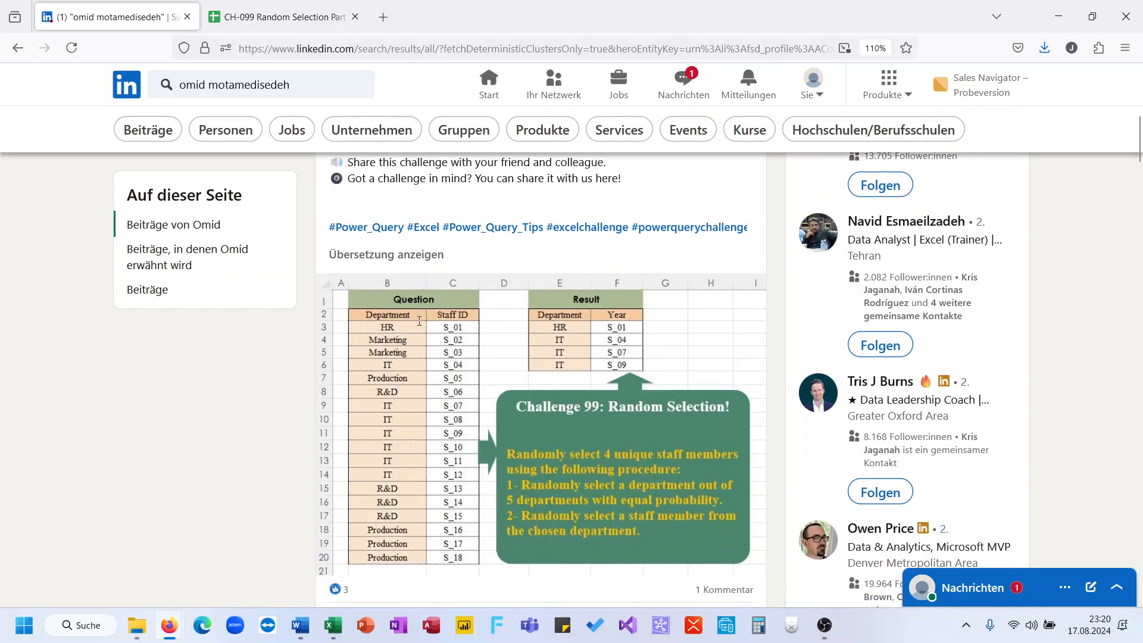
Switch to the Excel workbook for the Random Selection challenge and highlight the Result table's departments in E3:E6
{"action": "left_click", "coordinate": [328, 637]}
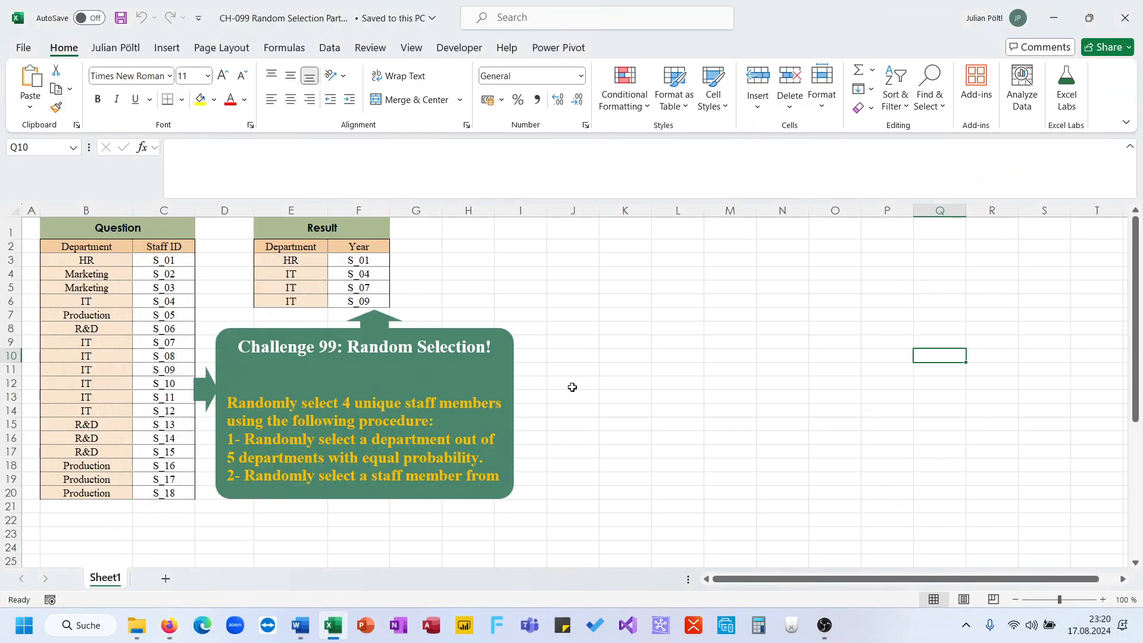
{"action": "left_click", "coordinate": [615, 243]}
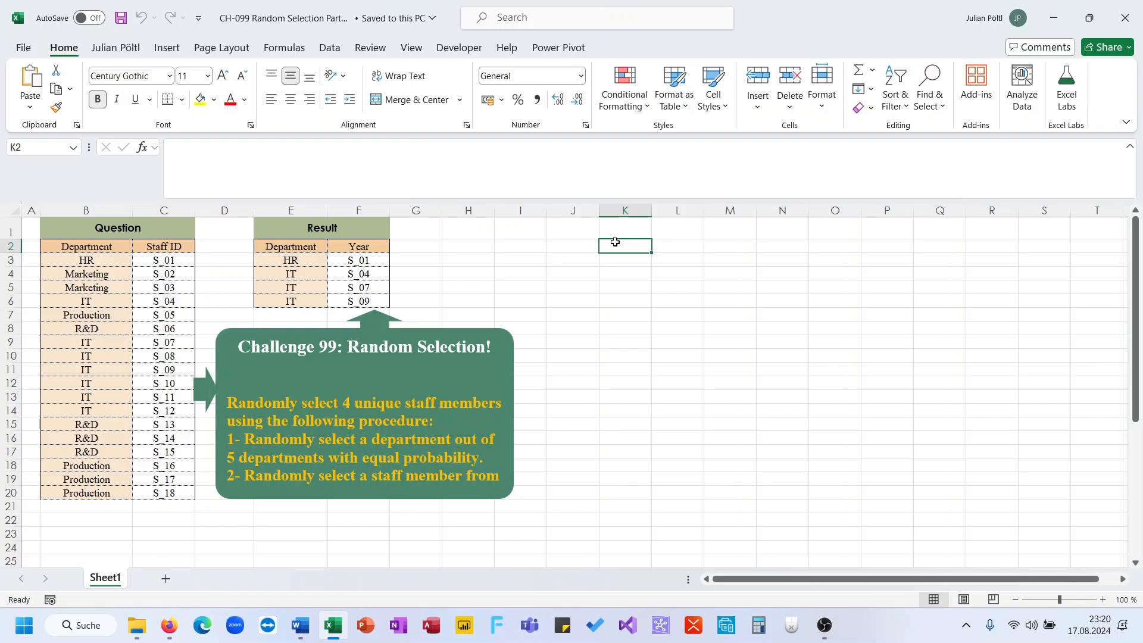
{"action": "left_click_drag", "start_coordinate": [309, 260], "coordinate": [310, 307]}
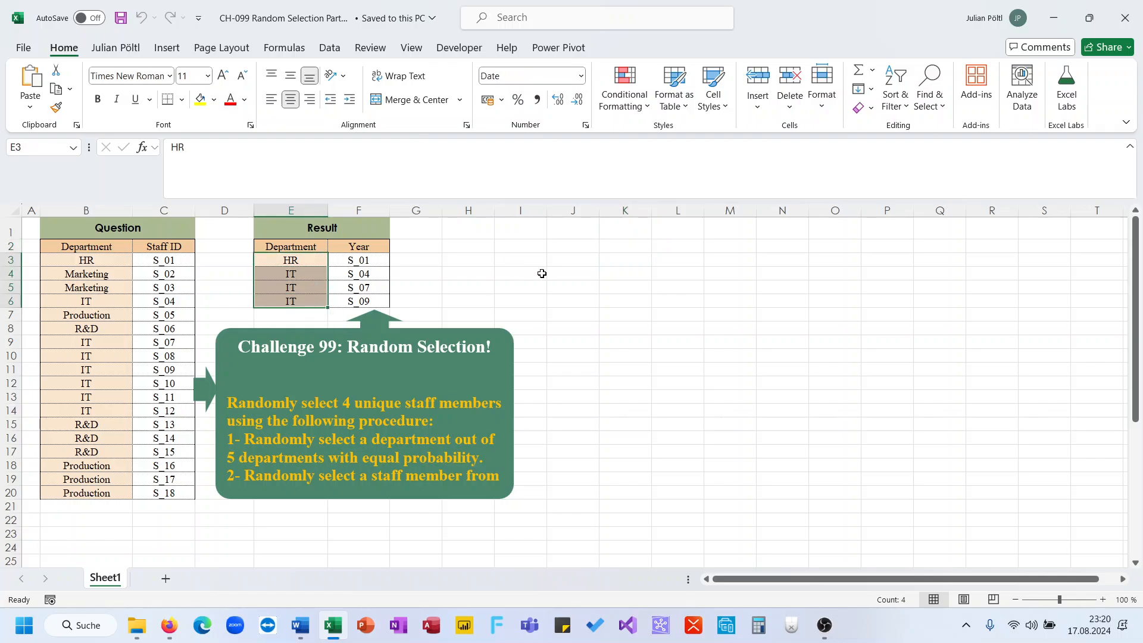
Start a LET formula in cell J2 that defines D as B3:B20 and I as C3:C20
{"action": "left_click", "coordinate": [584, 247]}
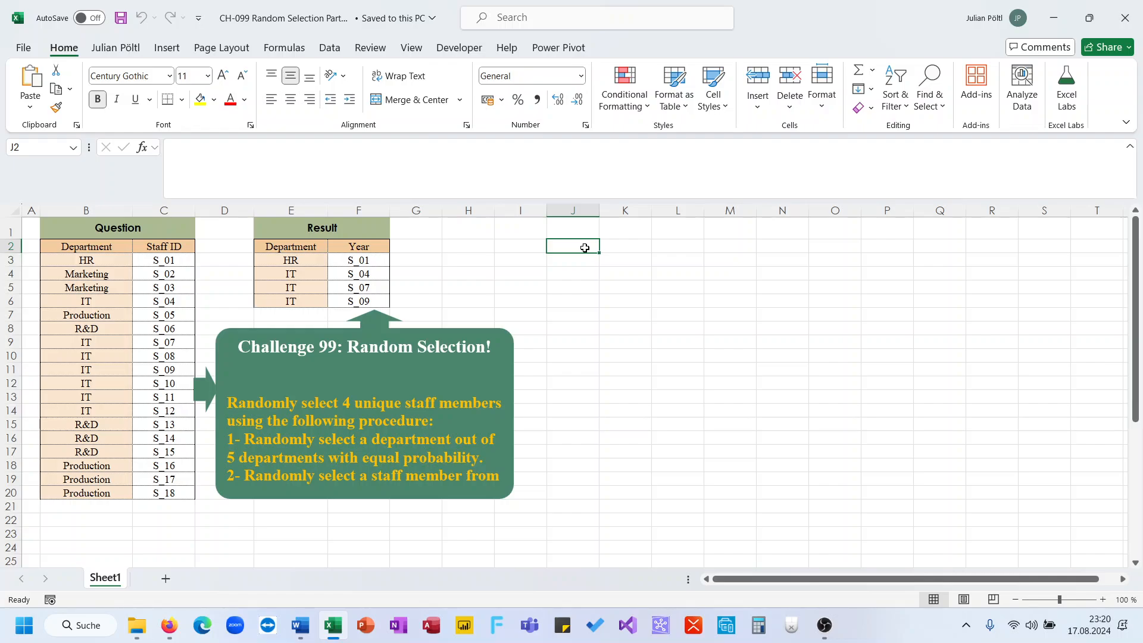
{"action": "type", "text": "="}
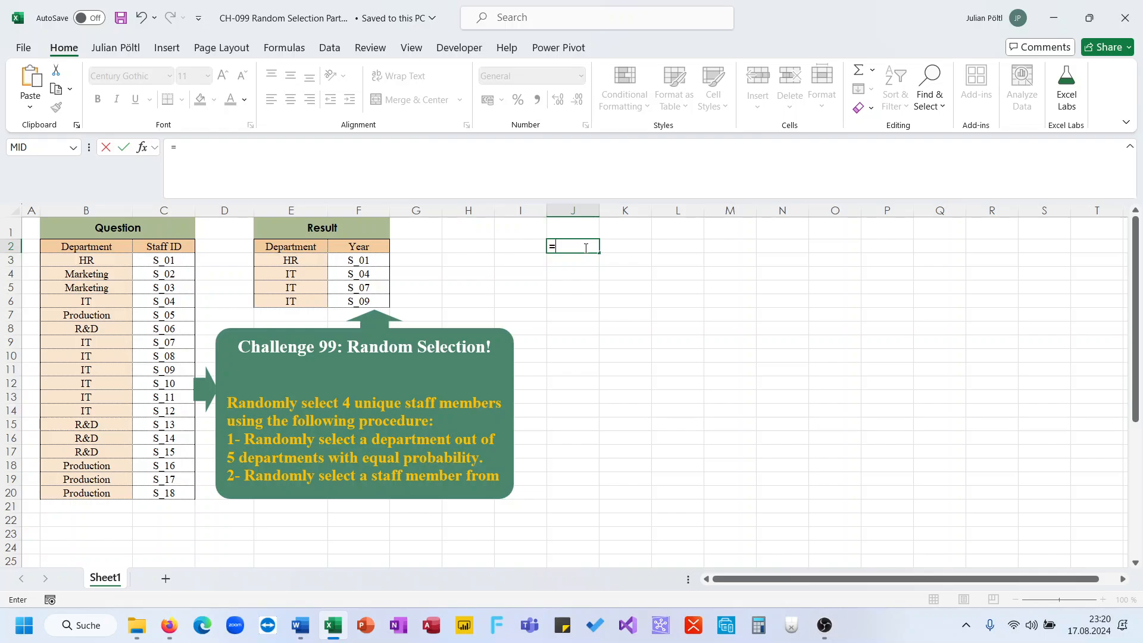
{"action": "type", "text": "Let("}
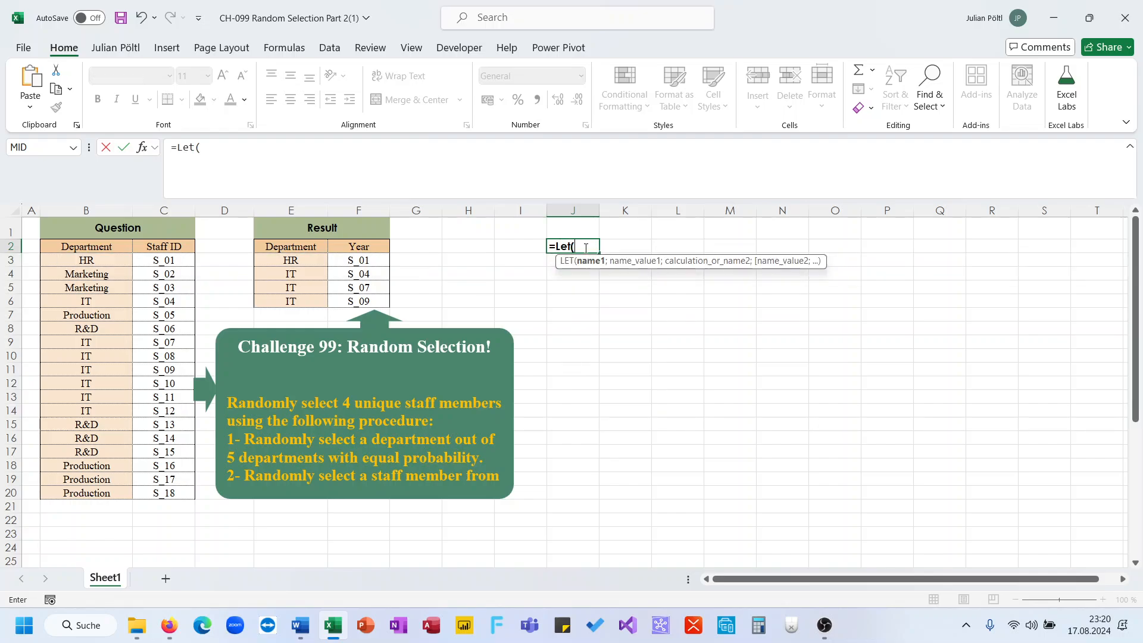
{"action": "type", "text": "D;"}
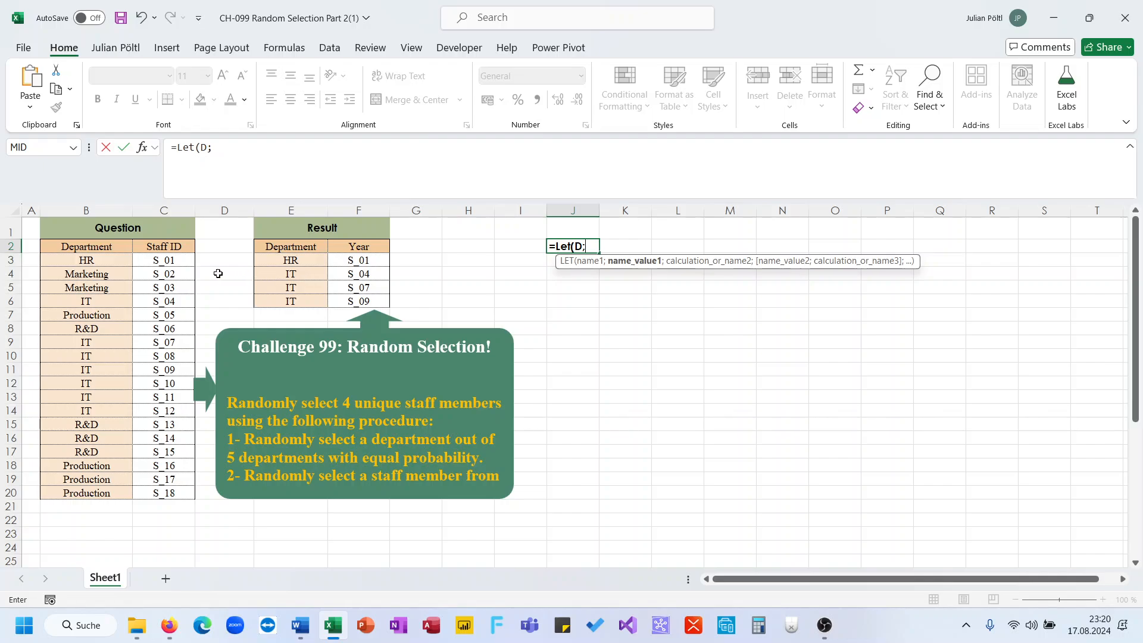
{"action": "left_click", "coordinate": [118, 263]}
{"action": "key", "text": "ctrl+shift+Down"}
{"action": "type", "text": ";I"}
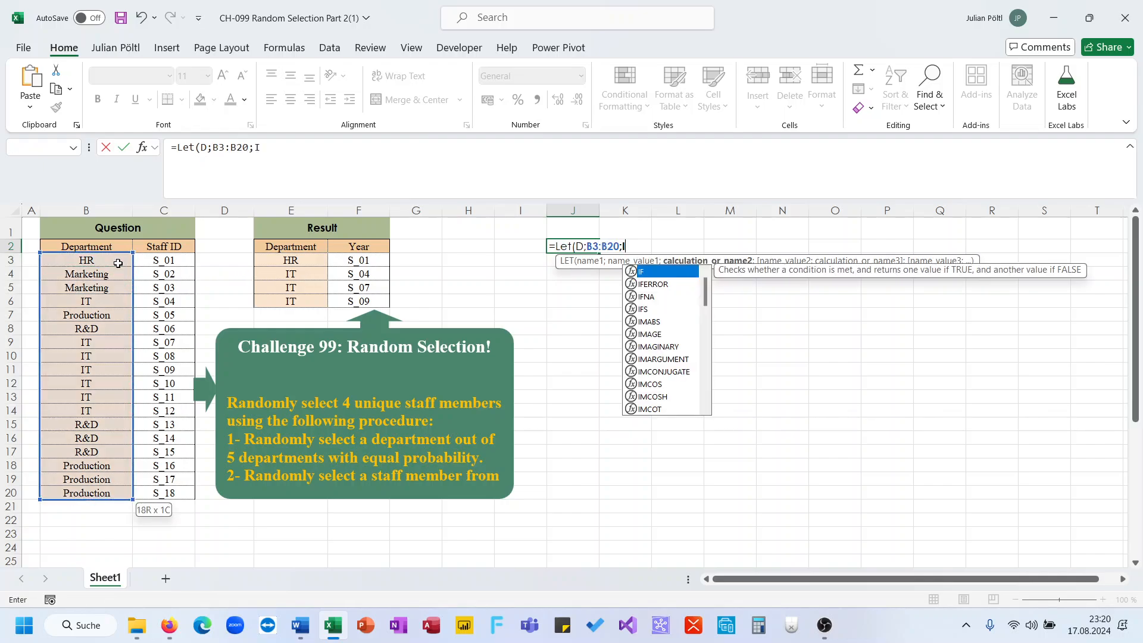
{"action": "type", "text": ";"}
{"action": "left_click", "coordinate": [145, 260]}
{"action": "key", "text": "ctrl+shift+Down"}
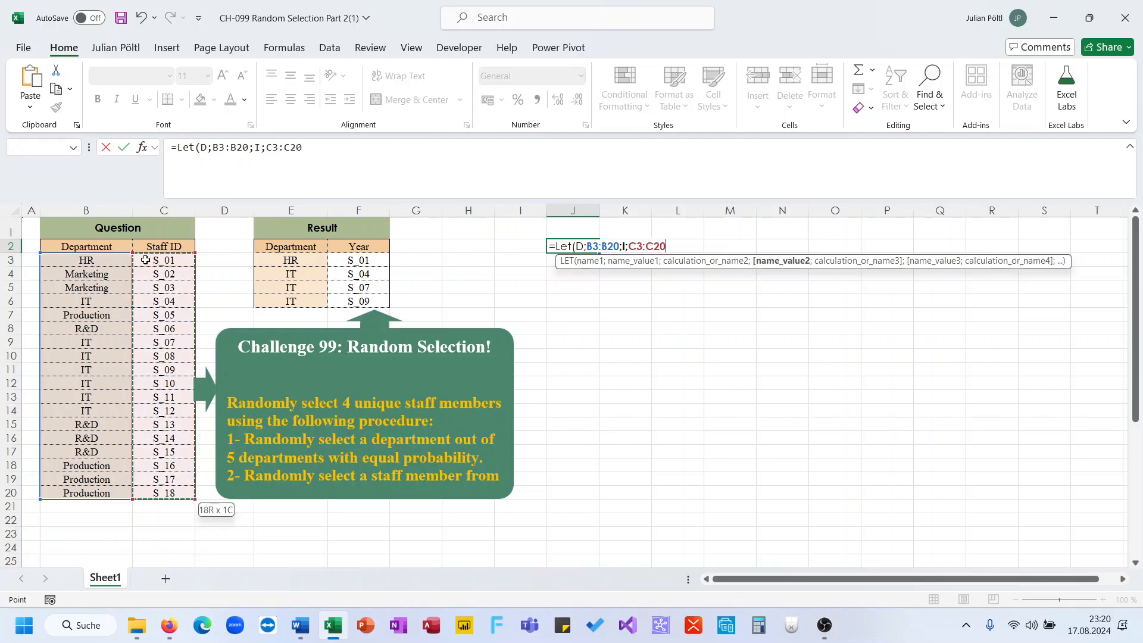
Add CHOOSEROWS as the LET formula's calculation, with D as its array
{"action": "type", "text": ";Ch"}
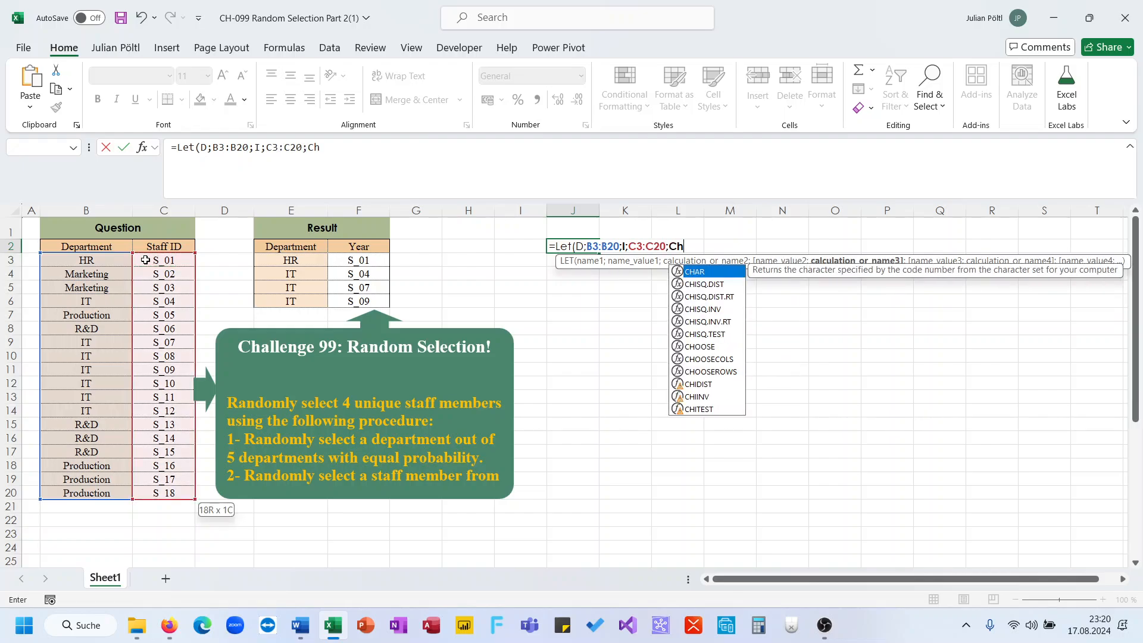
{"action": "type", "text": "oose"}
{"action": "key", "text": "Down"}
{"action": "key", "text": "Down"}
{"action": "key", "text": "Tab"}
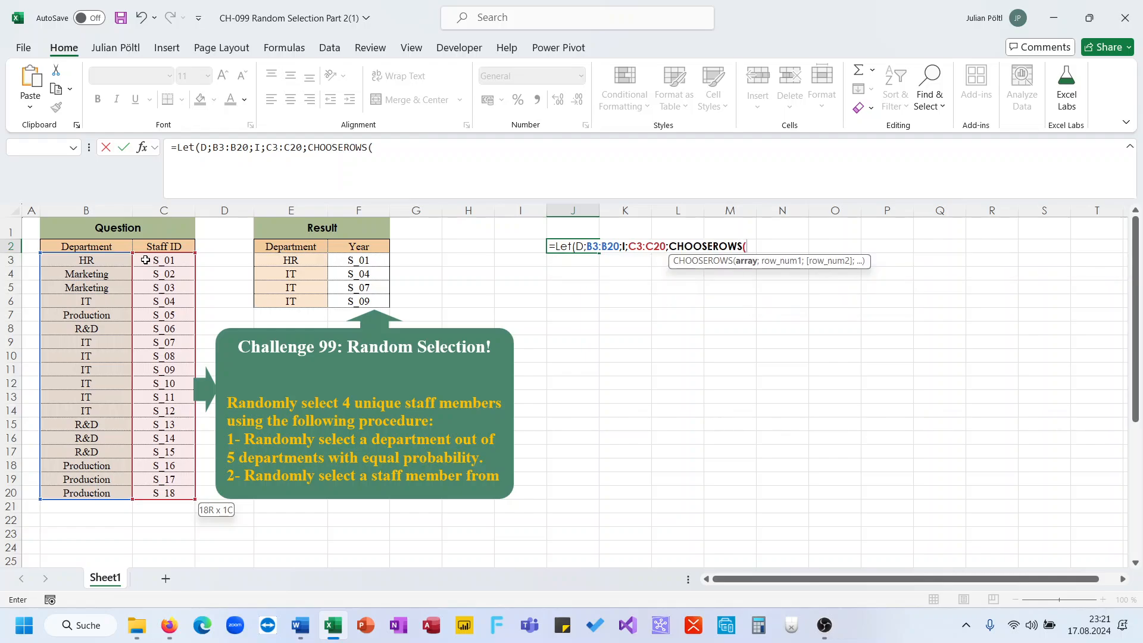
{"action": "type", "text": "D;"}
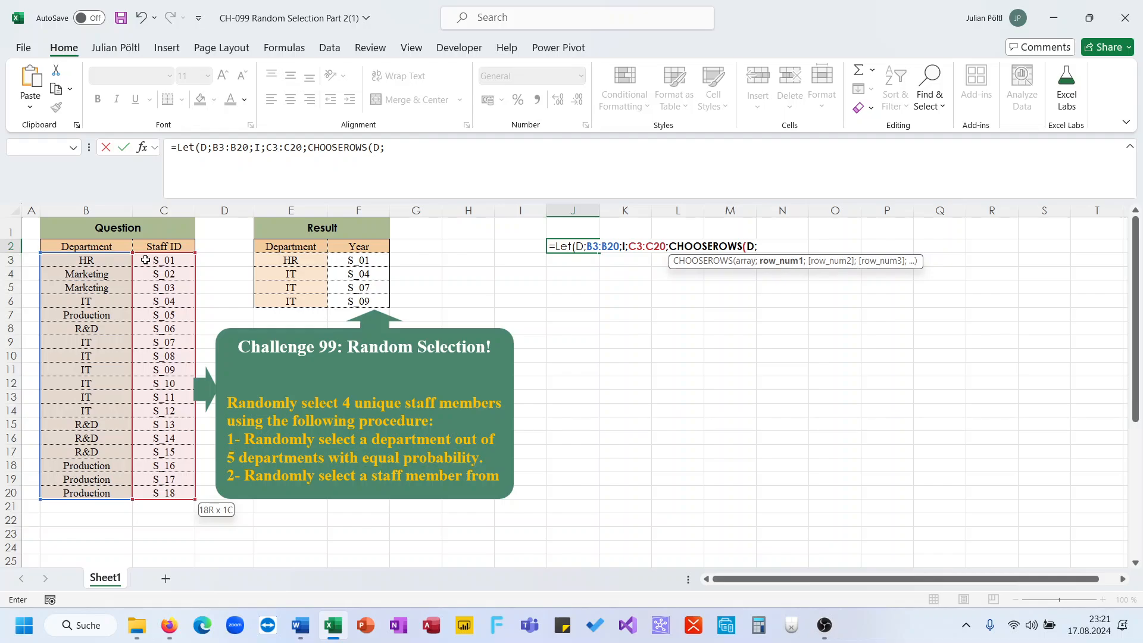
Nest RANDARRAY as the CHOOSEROWS row number, with 4 rows, 1 column and a minimum of 1
{"action": "type", "text": "ra"}
{"action": "key", "text": "Down"}
{"action": "key", "text": "Down"}
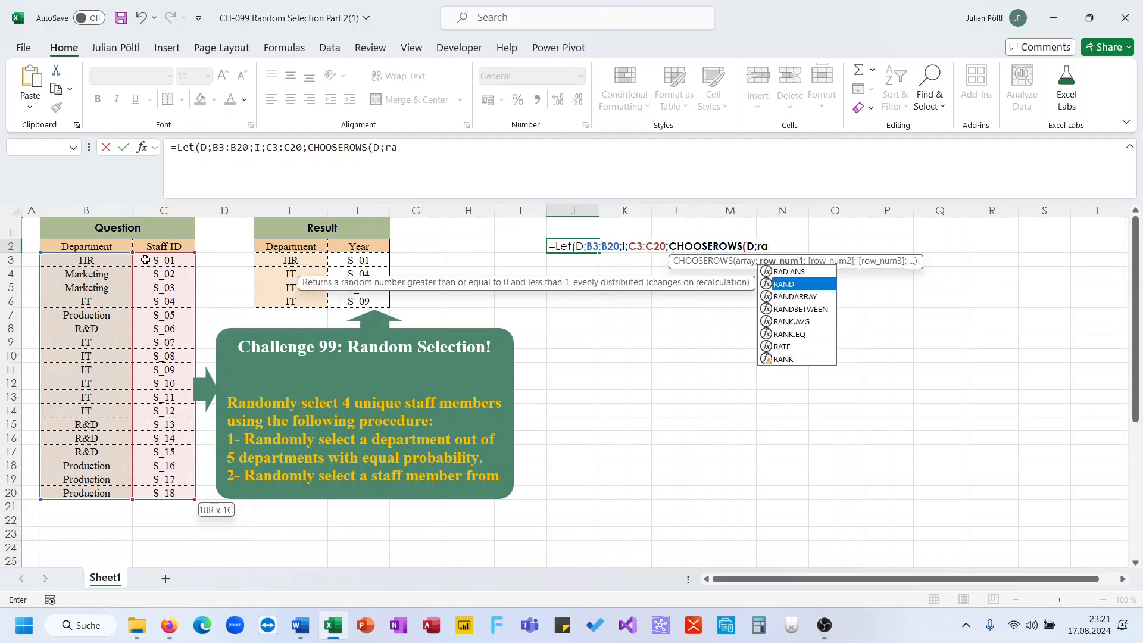
{"action": "key", "text": "Tab"}
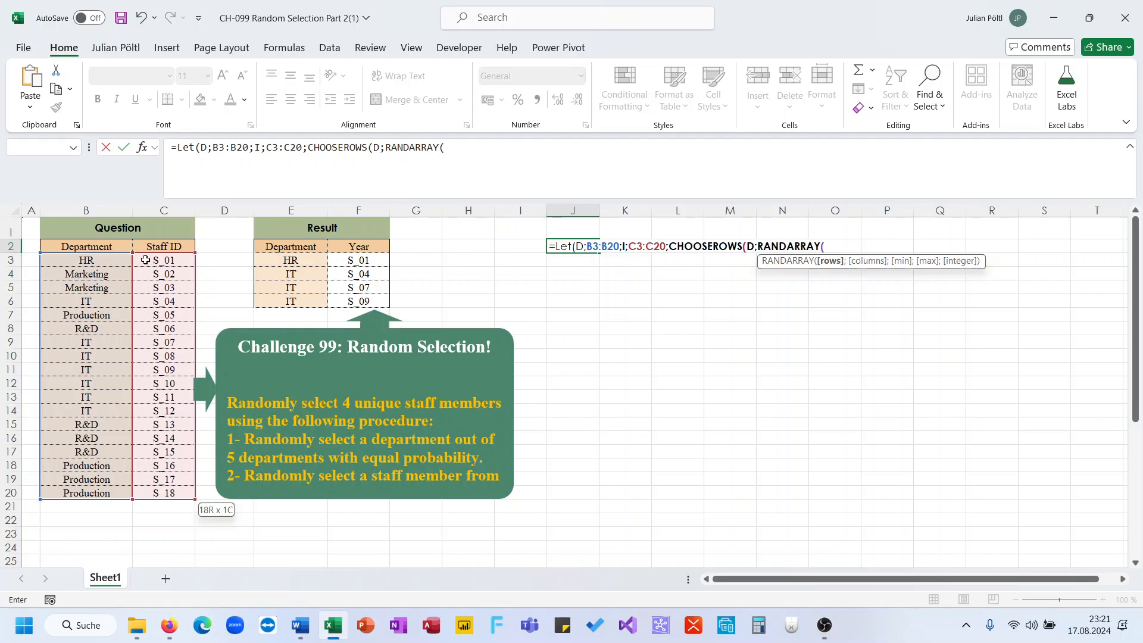
{"action": "type", "text": "4;"}
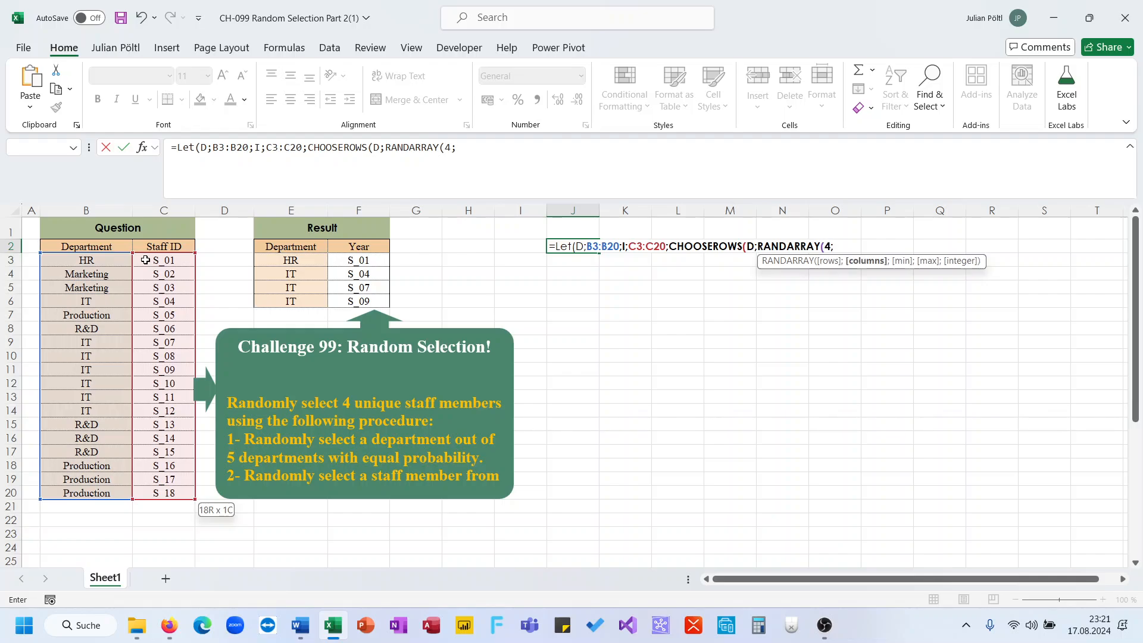
{"action": "type", "text": "1;1;"}
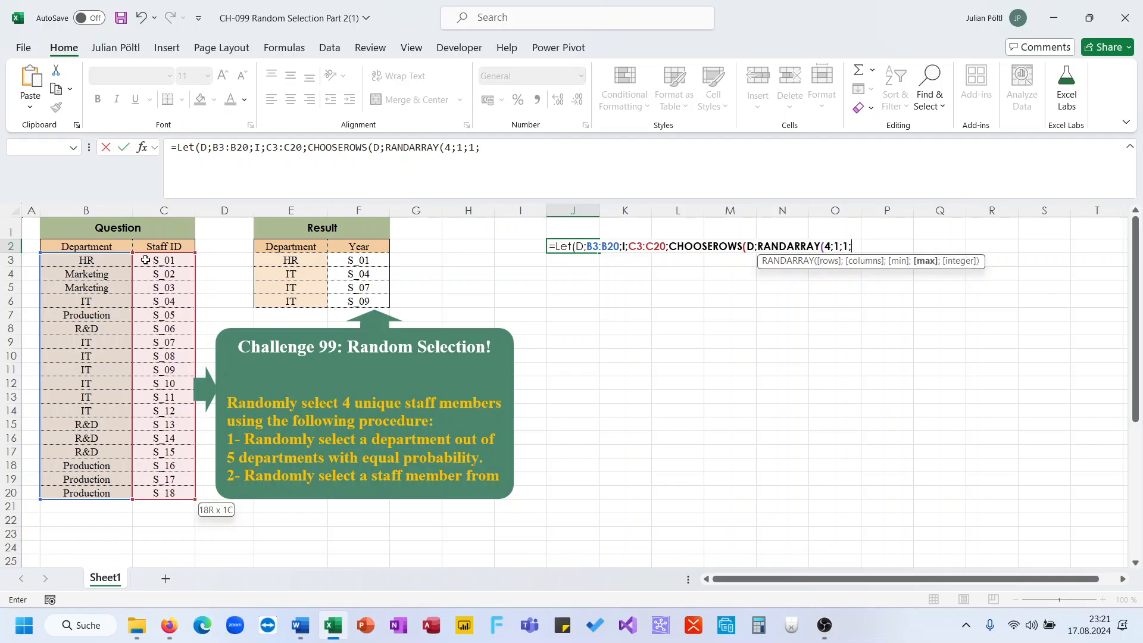
Set RANDARRAY's maximum to ROWS(D) and its integer argument to 1, close all brackets and enter the formula in J2
{"action": "type", "text": "Ro"}
{"action": "key", "text": "Down"}
{"action": "key", "text": "Down"}
{"action": "key", "text": "Down"}
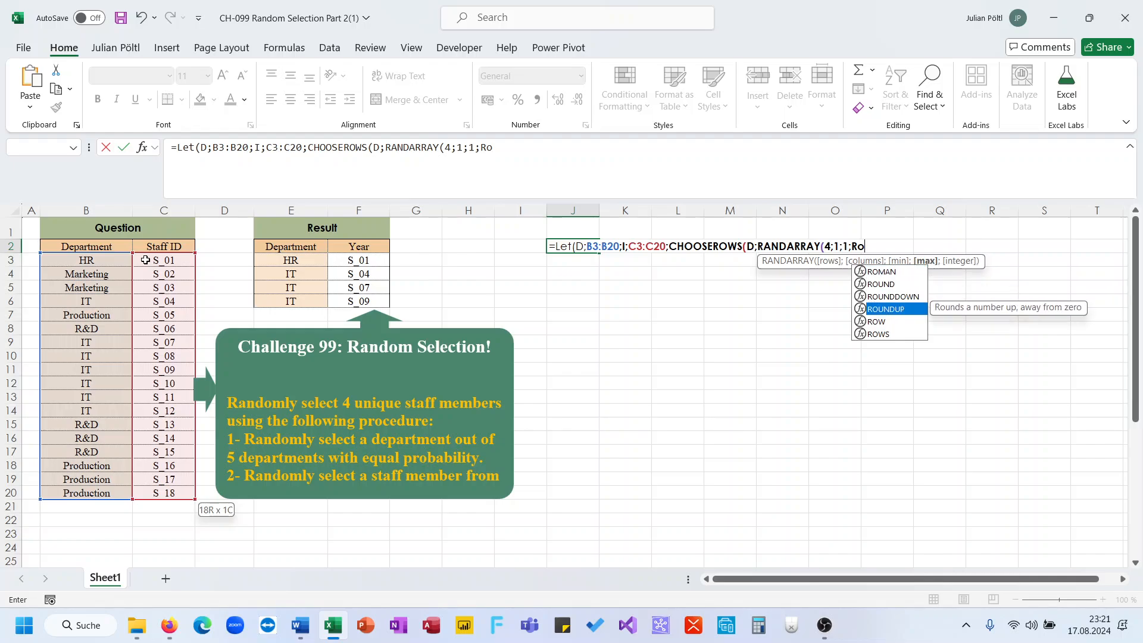
{"action": "key", "text": "Down"}
{"action": "key", "text": "Down"}
{"action": "key", "text": "Tab"}
{"action": "type", "text": "D)"}
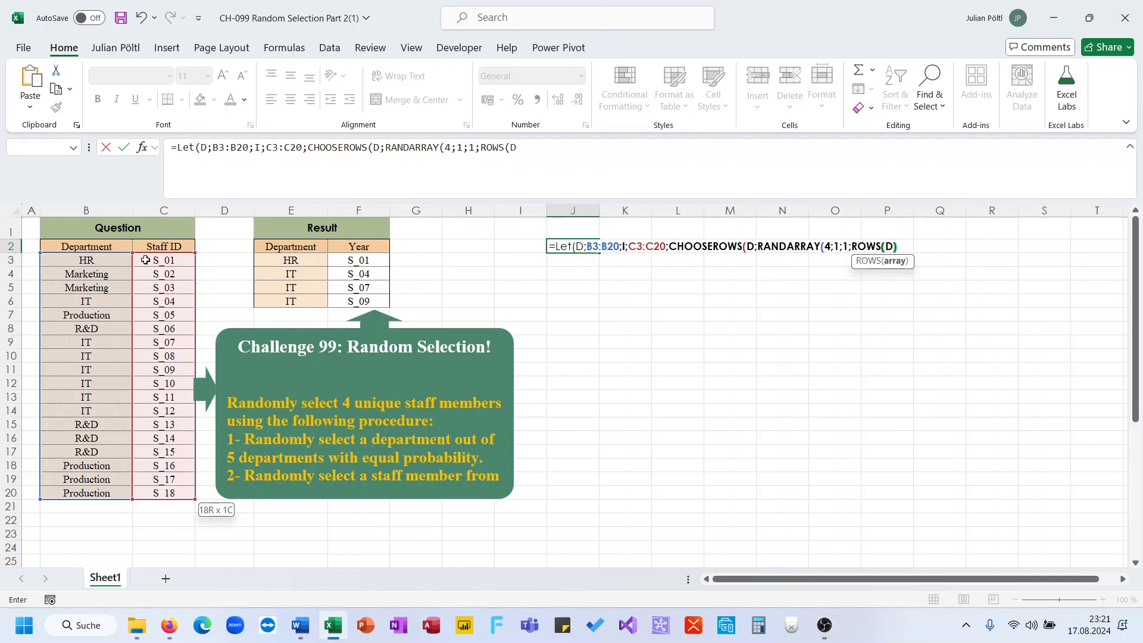
{"action": "type", "text": ")"}
{"action": "key", "text": "BackSpace"}
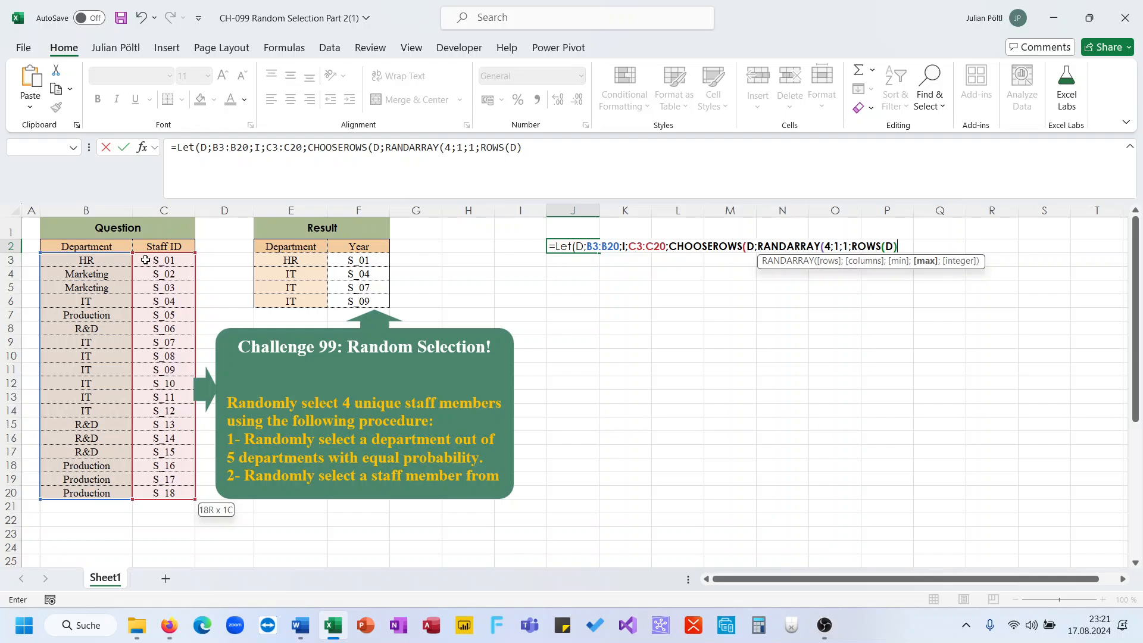
{"action": "type", "text": ";1))"}
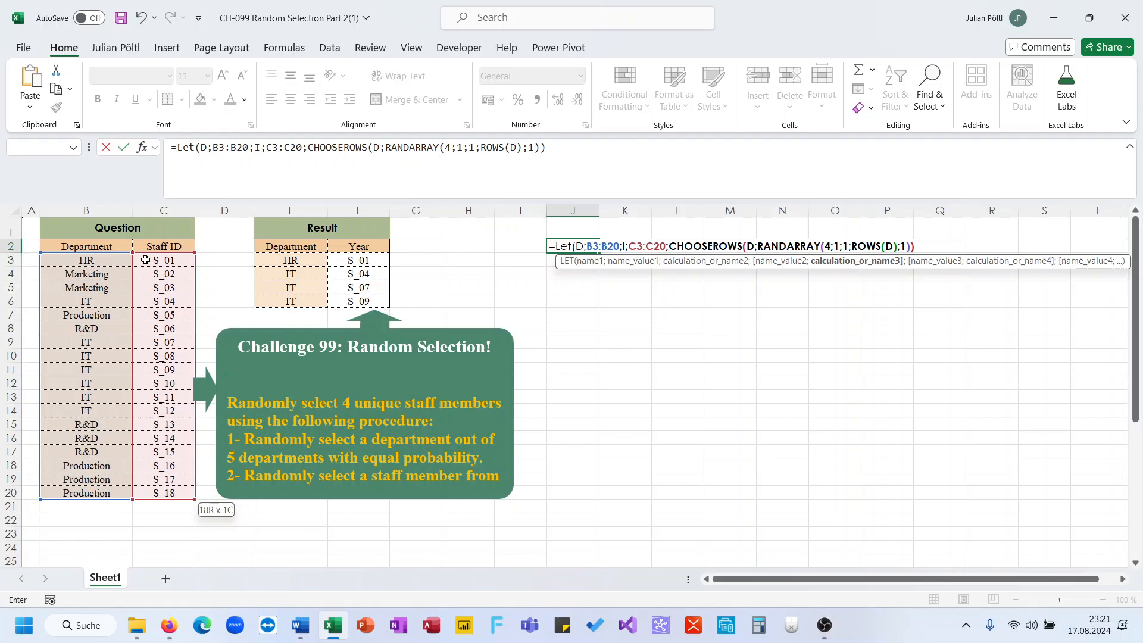
{"action": "type", "text": ")"}
{"action": "key", "text": "ctrl+Return"}
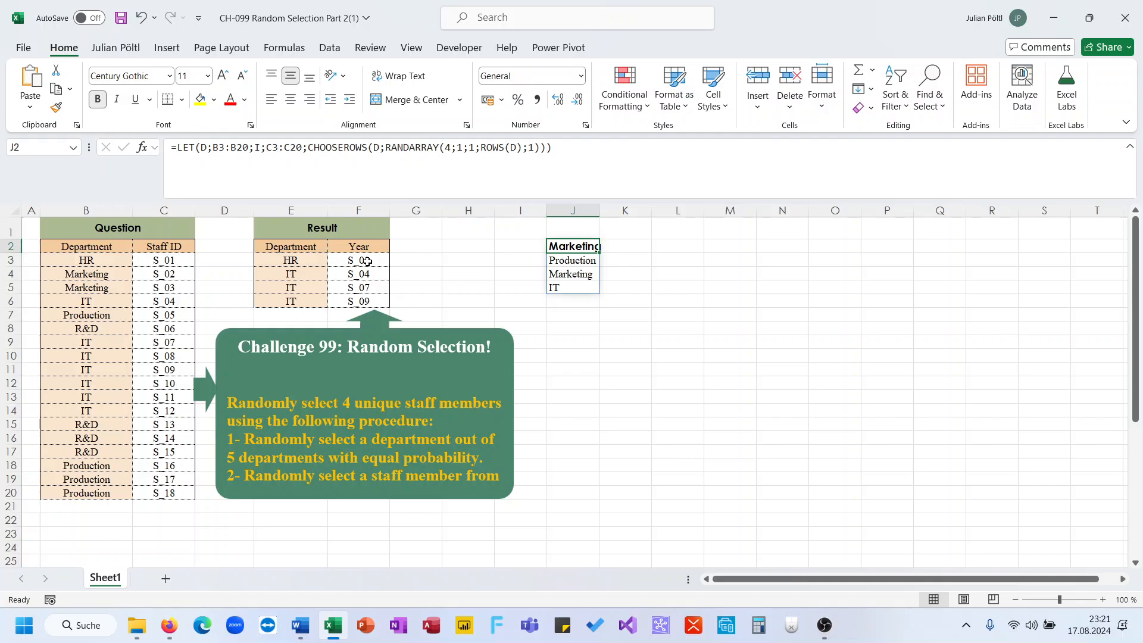
Recalculate the sheet repeatedly to examine the random departments drawn in J2:J5
{"action": "key", "text": "F9"}
{"action": "key", "text": "F9"}
{"action": "key", "text": "F9"}
{"action": "key", "text": "F9"}
{"action": "key", "text": "F9"}
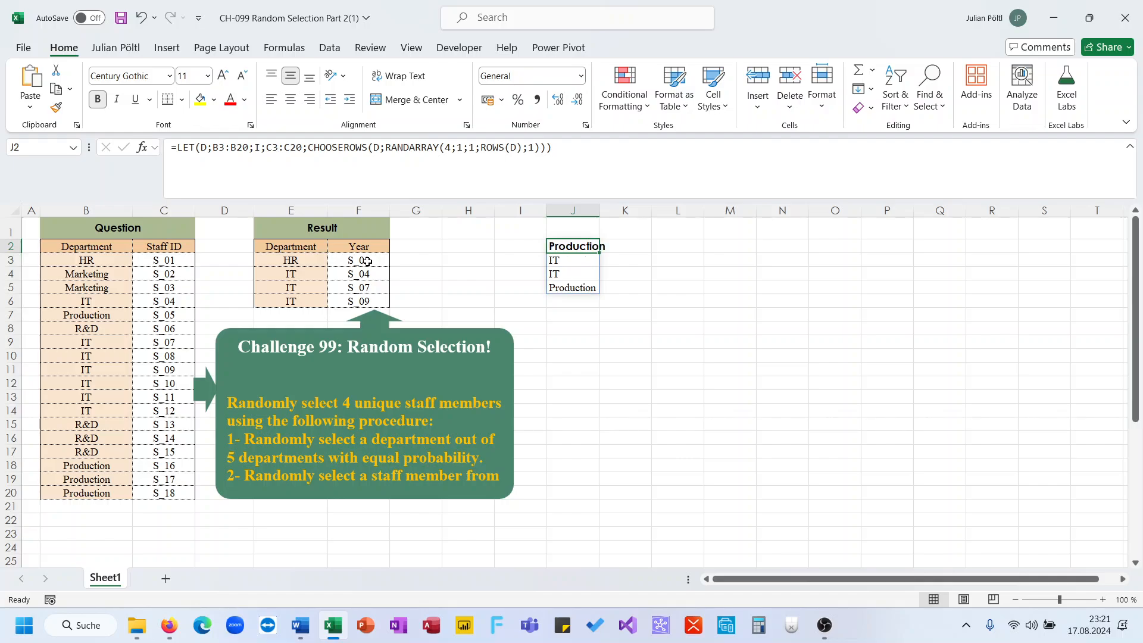
{"action": "key", "text": "F9"}
{"action": "key", "text": "F9"}
{"action": "key", "text": "F9"}
{"action": "key", "text": "F9"}
{"action": "key", "text": "F9"}
{"action": "key", "text": "F9"}
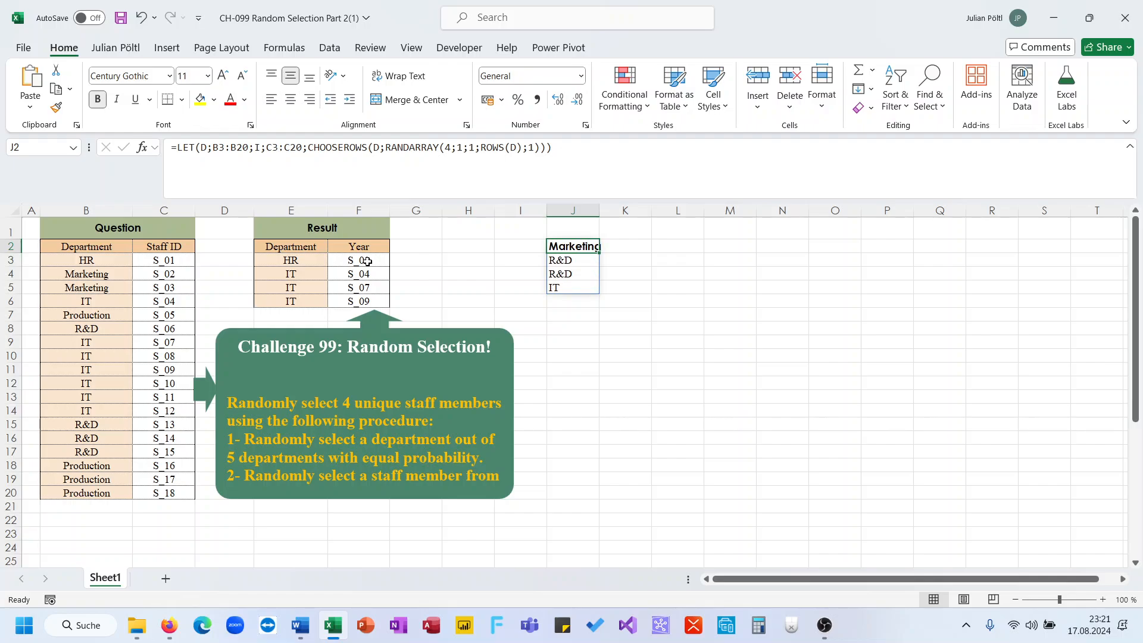
{"action": "key", "text": "F9"}
{"action": "key", "text": "F9"}
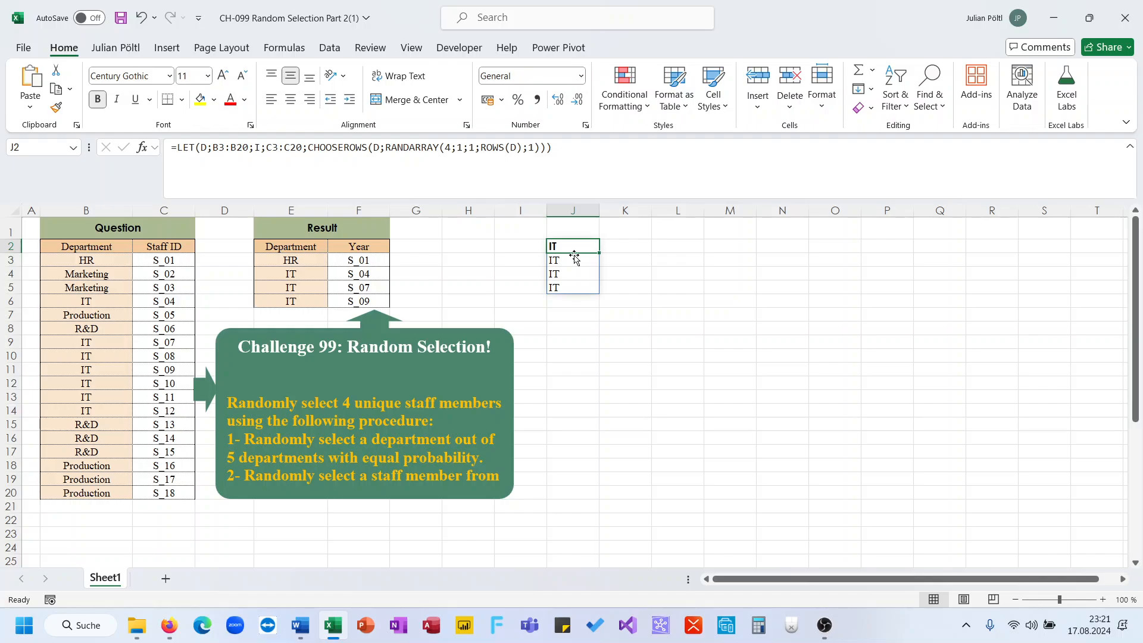
Inspect the LET formula in J2 without changing it and recalculate the random department draw twice
{"action": "left_click", "coordinate": [582, 180]}
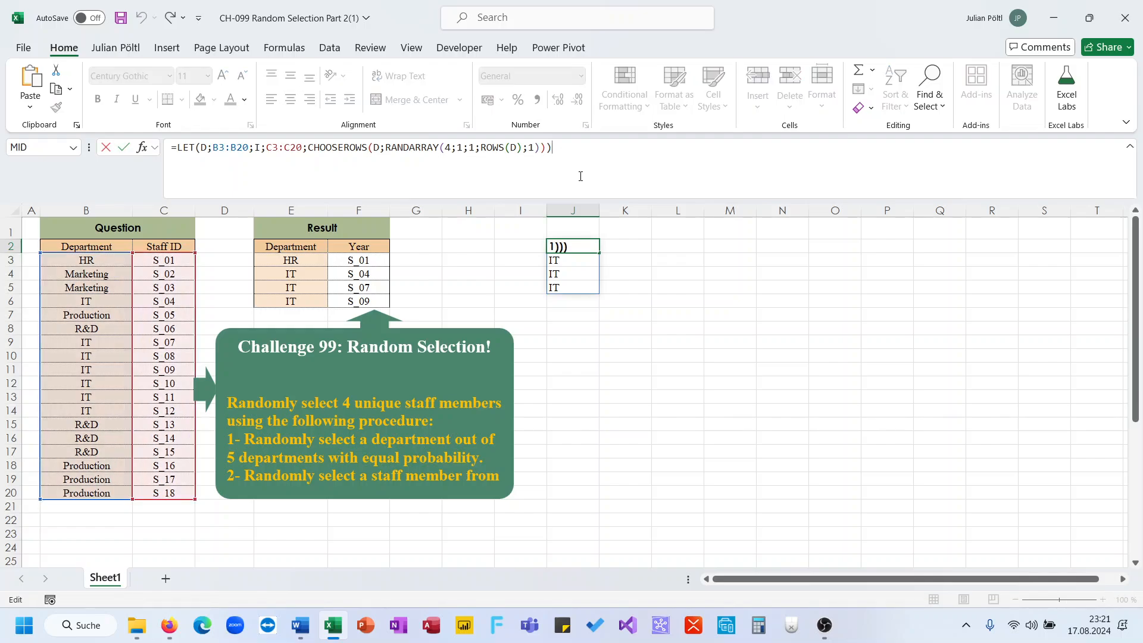
{"action": "left_click", "coordinate": [312, 148]}
{"action": "left_click", "coordinate": [648, 249]}
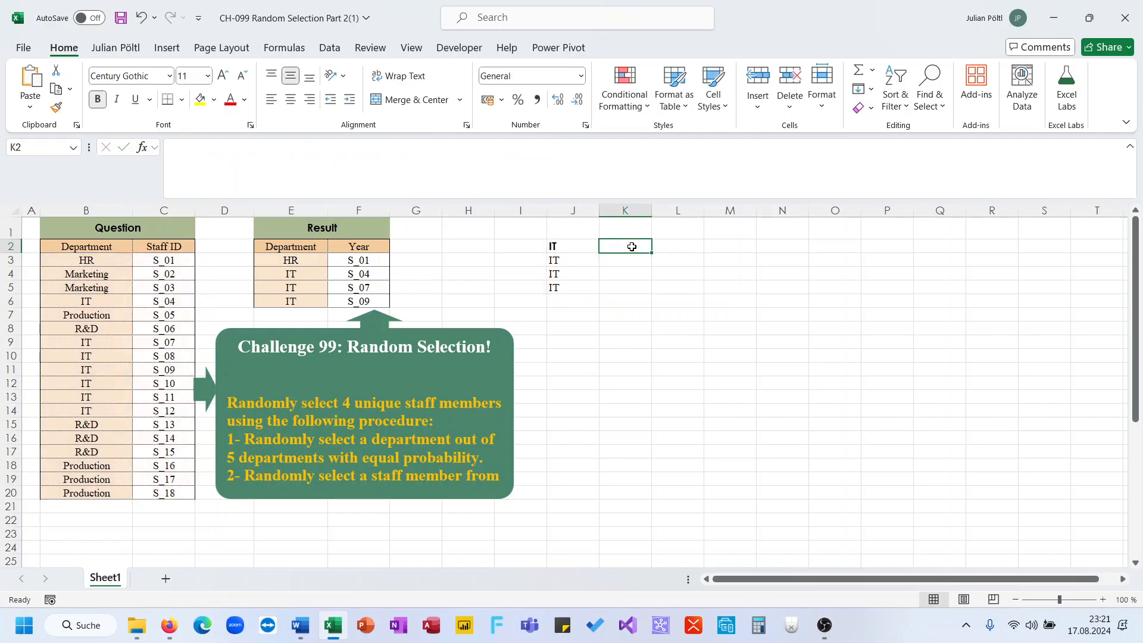
{"action": "left_click", "coordinate": [588, 248]}
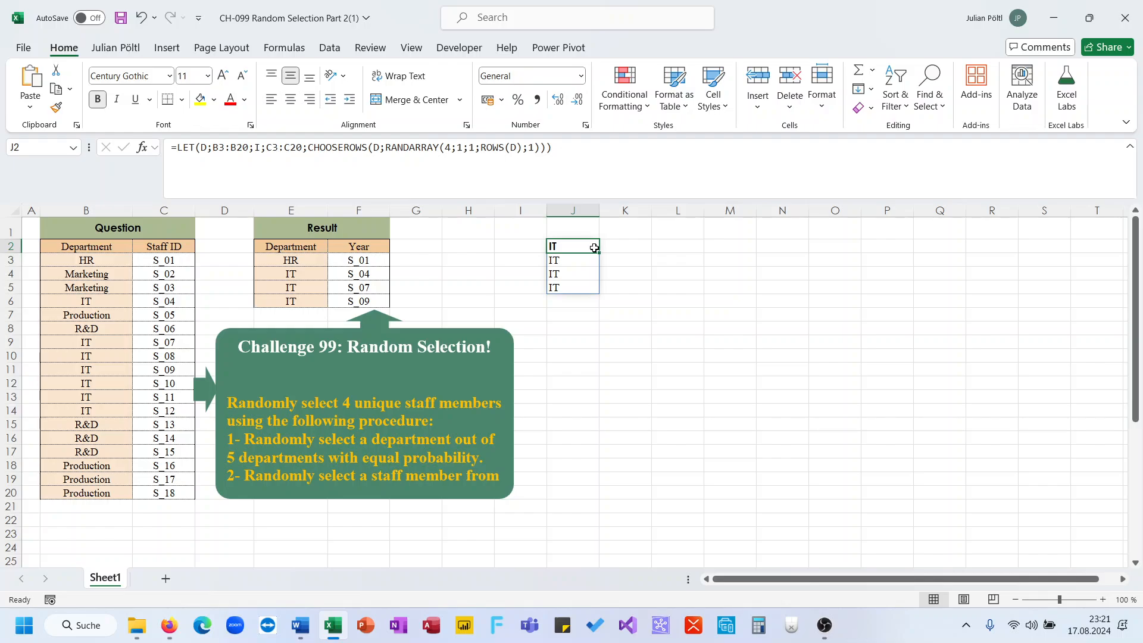
{"action": "key", "text": "F9"}
{"action": "key", "text": "F9"}
{"action": "left_click", "coordinate": [613, 247]}
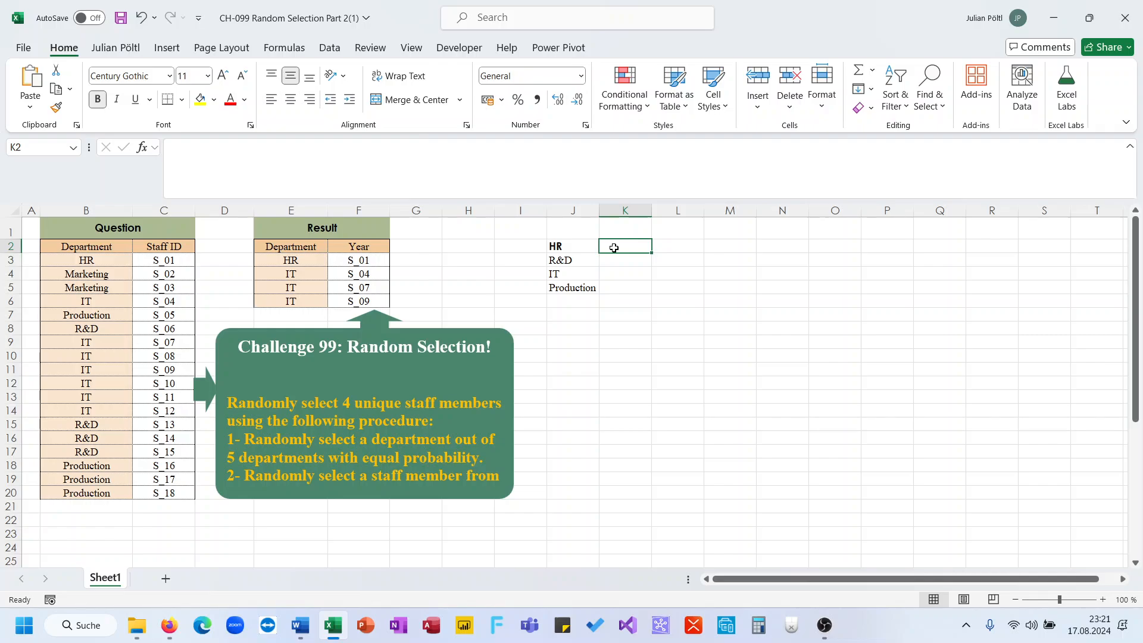
Make the green challenge text box slightly taller so that its last line of text fits inside
{"action": "left_click", "coordinate": [351, 457]}
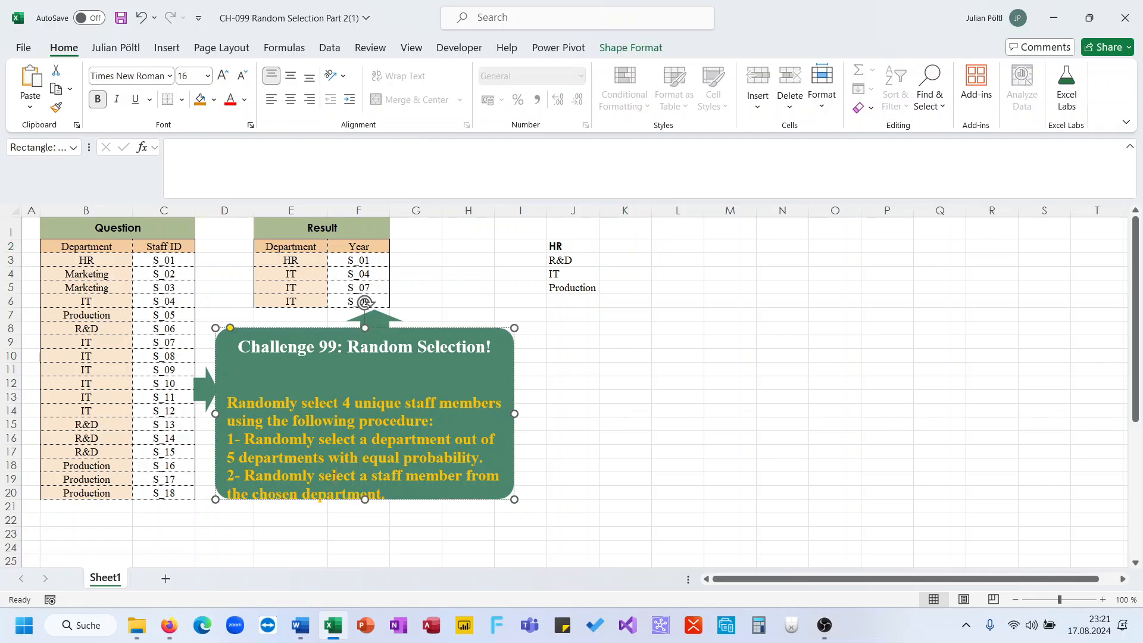
{"action": "left_click_drag", "start_coordinate": [364, 499], "coordinate": [365, 512]}
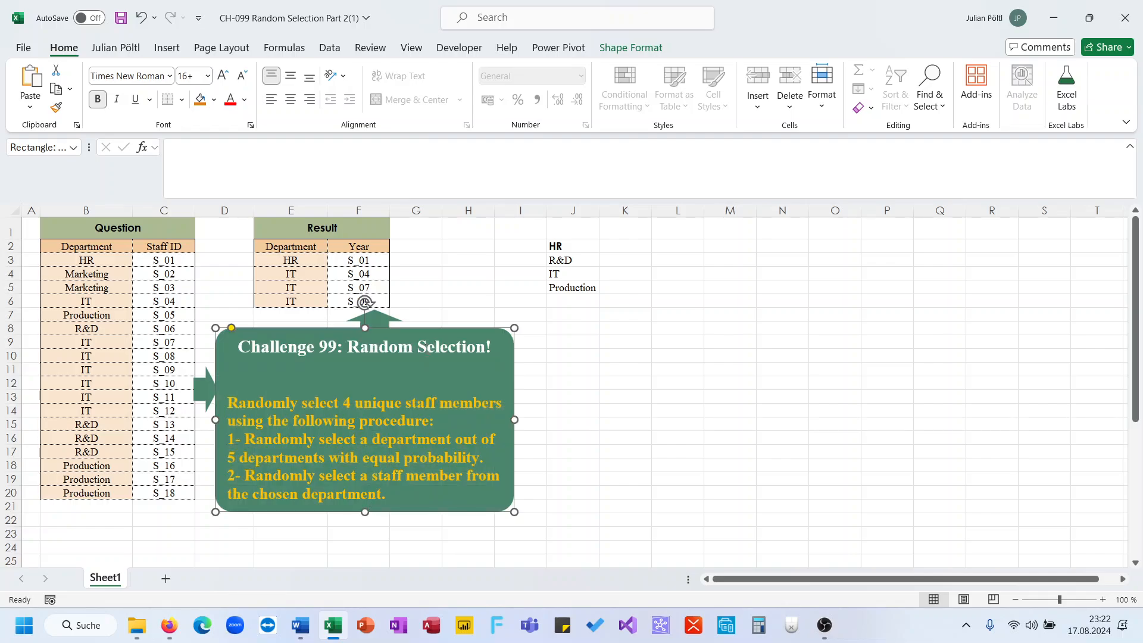
{"action": "left_click", "coordinate": [414, 292]}
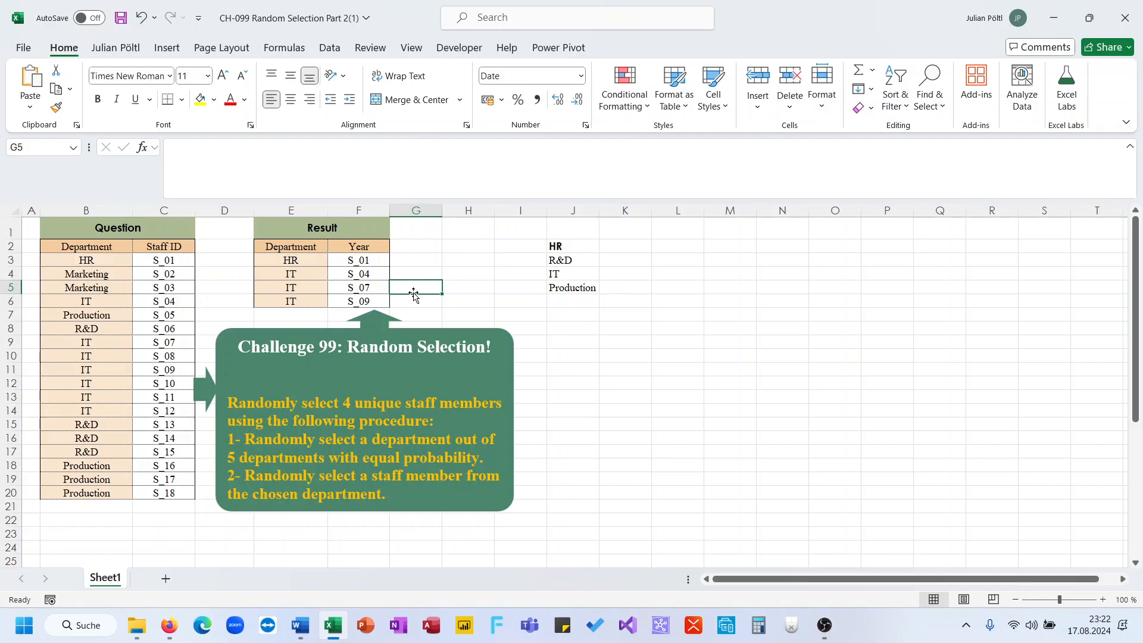
{"action": "left_click", "coordinate": [611, 248]}
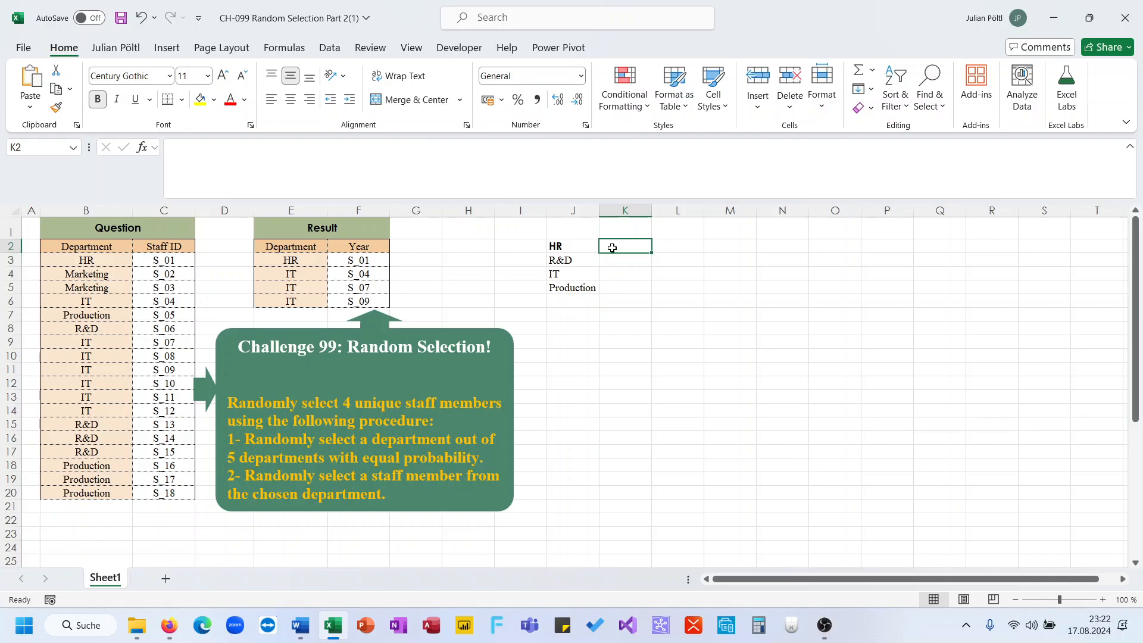
{"action": "type", "text": "=red"}
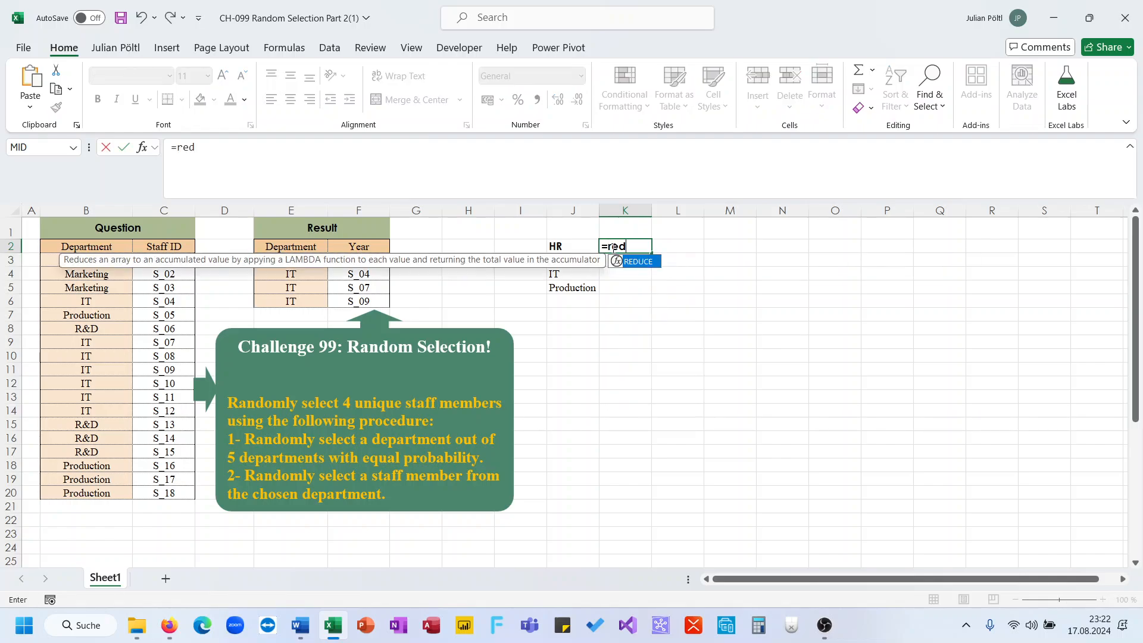
{"action": "key", "text": "Tab"}
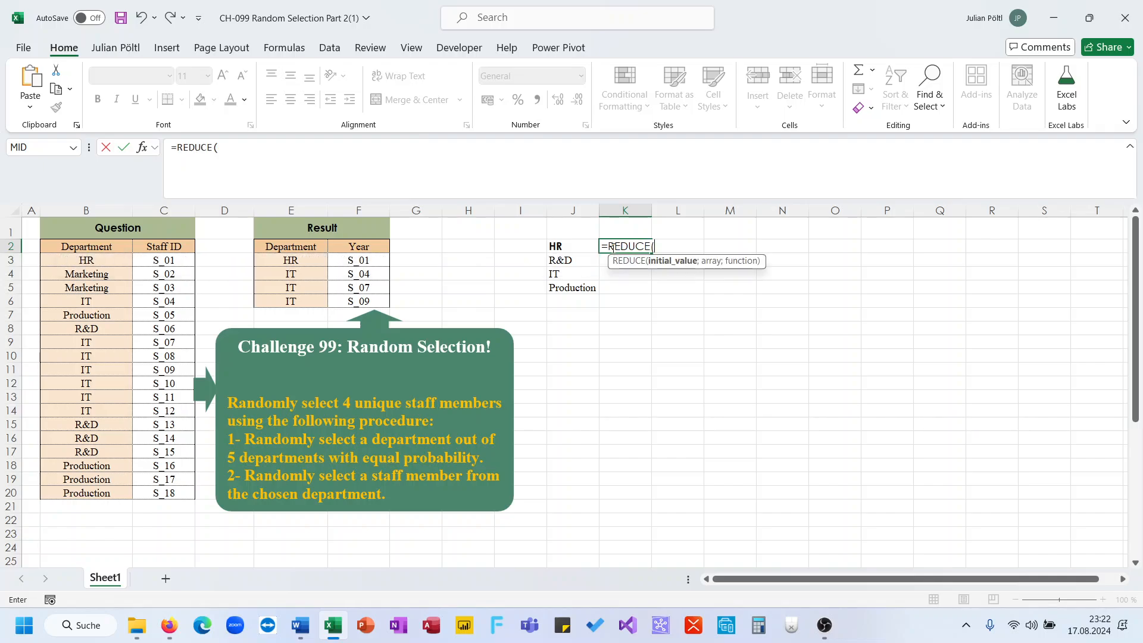
{"action": "type", "text": "1"}
{"action": "key", "text": "BackSpace"}
{"action": "type", "text": ";"}
{"action": "left_click_drag", "start_coordinate": [566, 245], "coordinate": [563, 287]}
{"action": "type", "text": ";L"}
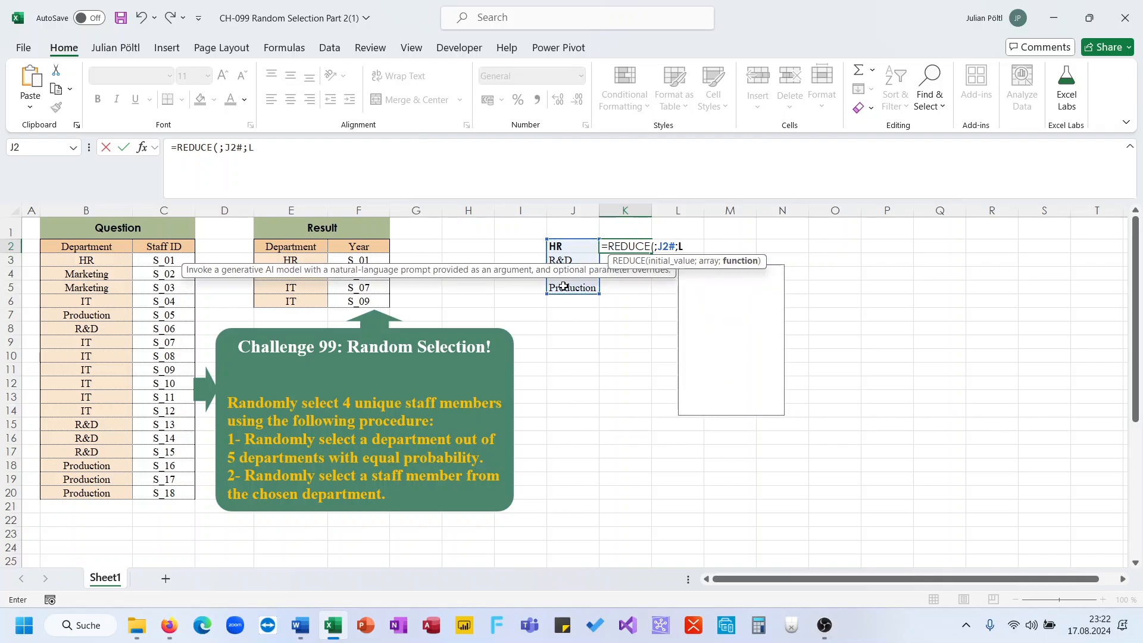
{"action": "type", "text": "AMBDA(A;B;"}
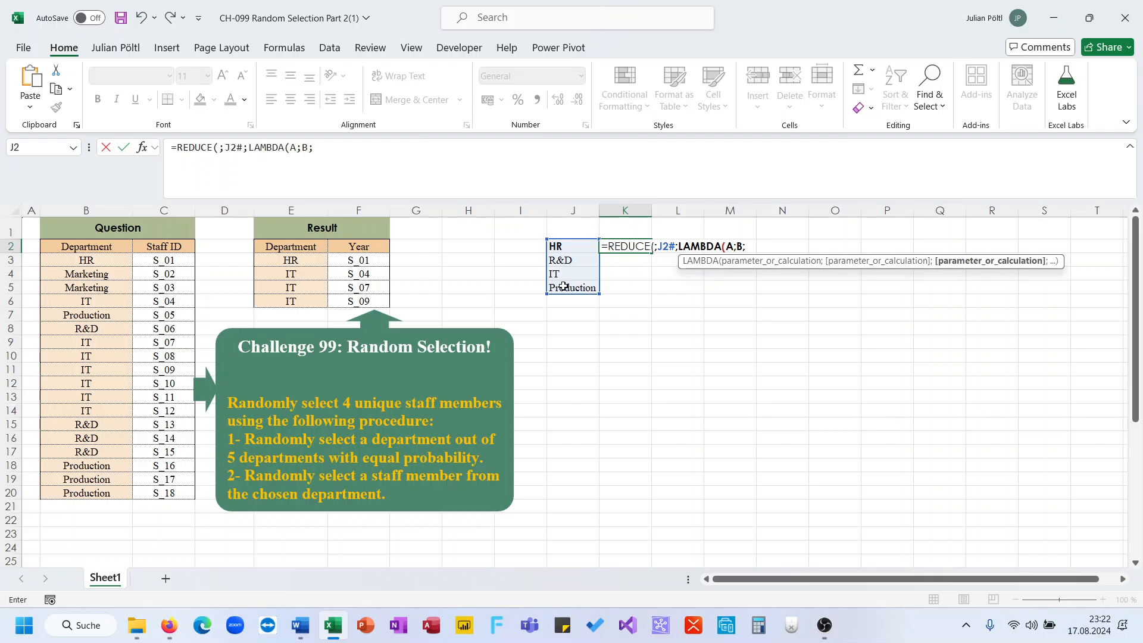
{"action": "type", "text": "FILTER("}
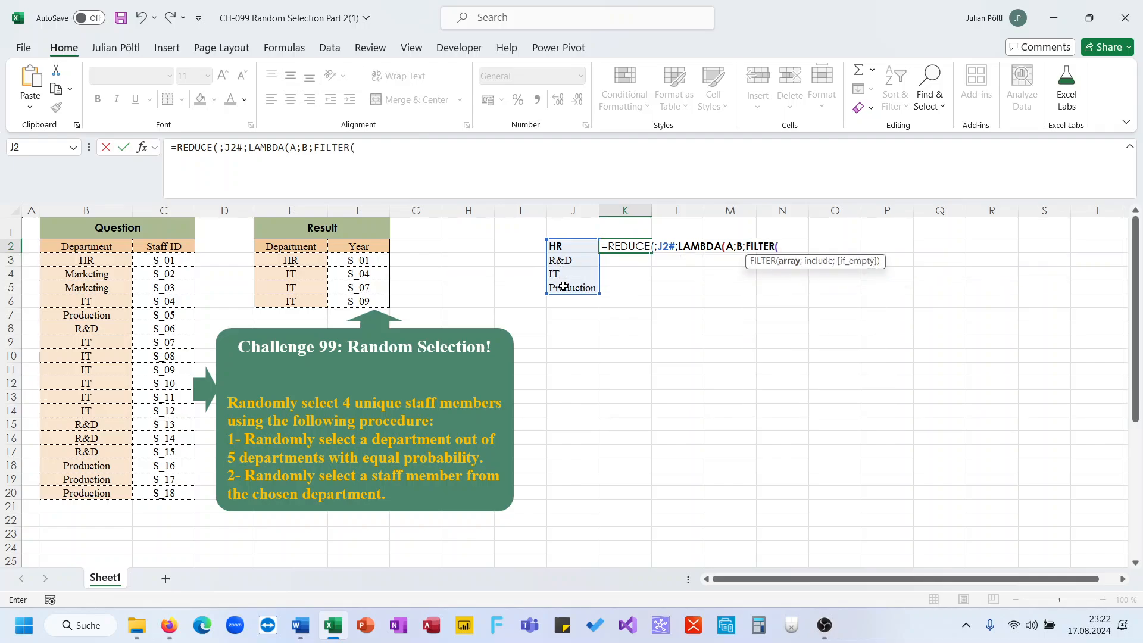
{"action": "key", "text": "Escape"}
In J2's LET formula, wrap the CHOOSEROWS expression in REDUCE, leaving the initial value empty
{"action": "left_click", "coordinate": [570, 247]}
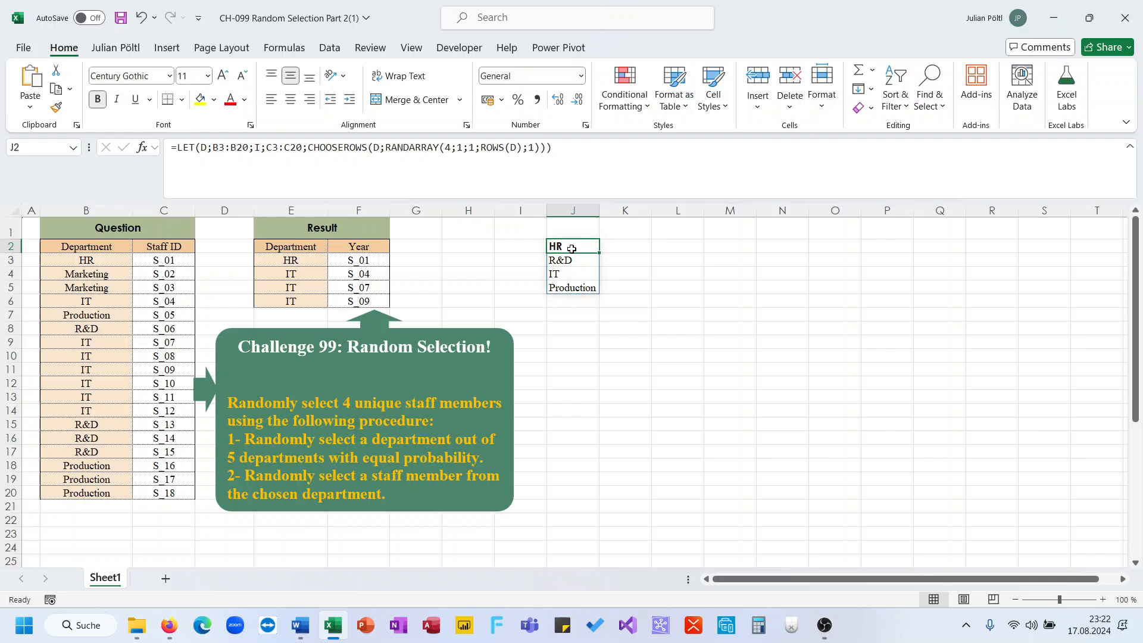
{"action": "left_click", "coordinate": [570, 163]}
{"action": "left_click", "coordinate": [309, 147]}
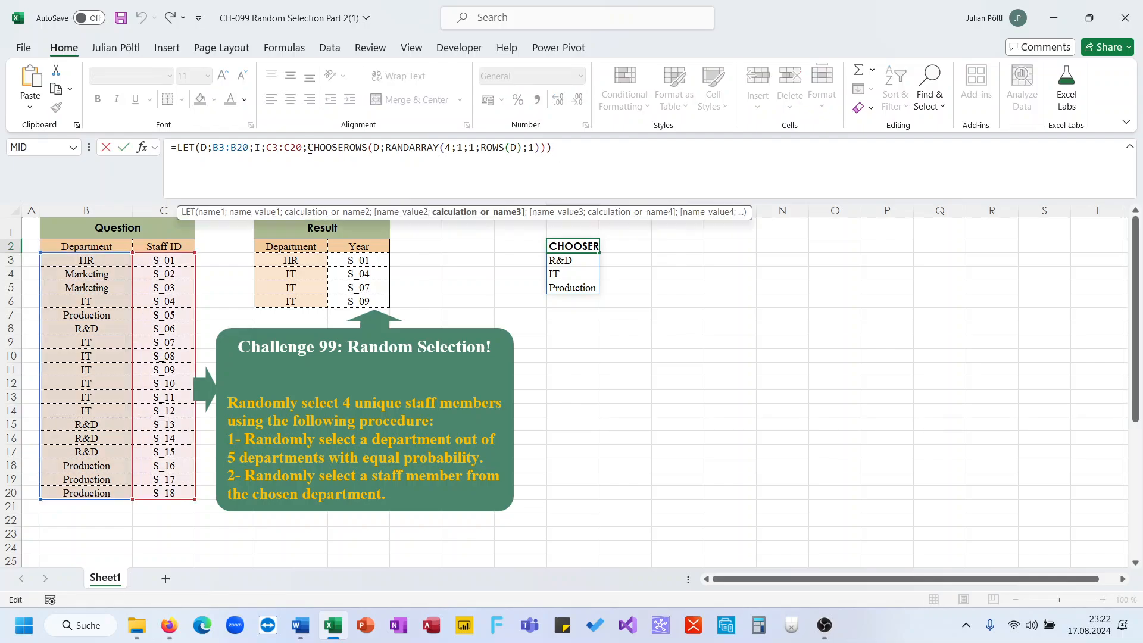
{"action": "type", "text": "D;"}
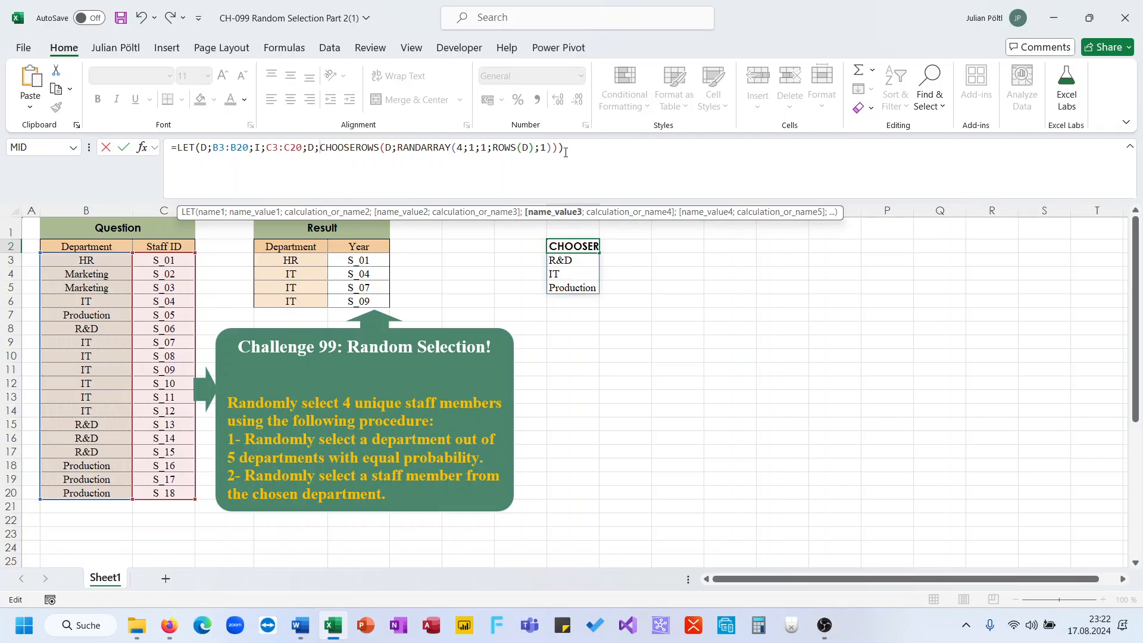
{"action": "key", "text": "BackSpace"}
{"action": "key", "text": "BackSpace"}
{"action": "type", "text": "REDUCE("}
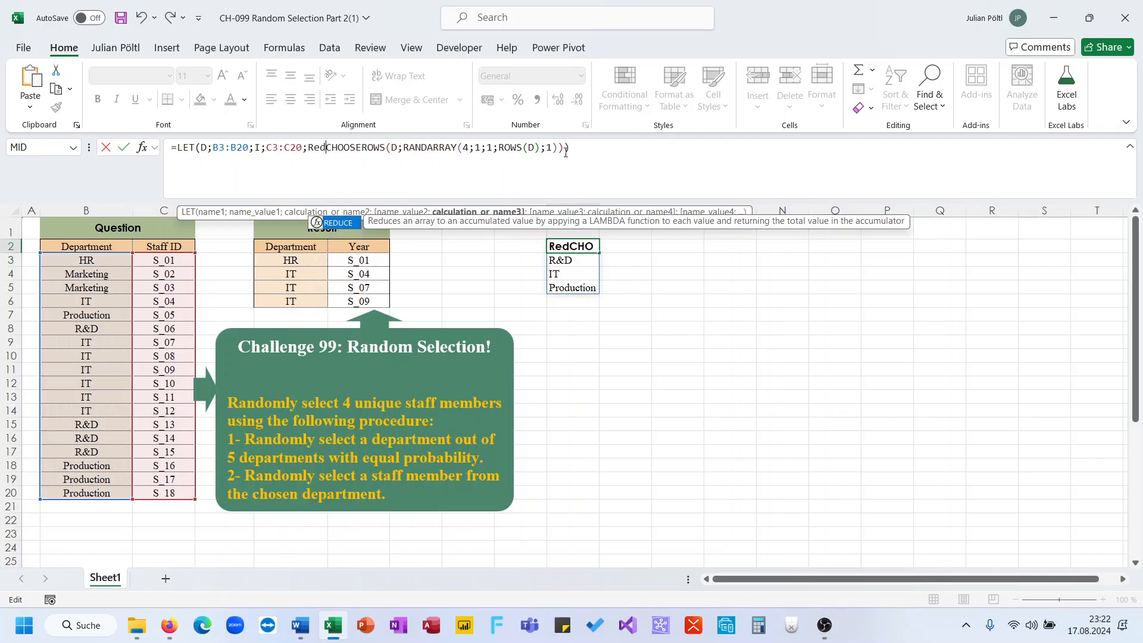
{"action": "type", "text": ";"}
Give REDUCE a LAMBDA with parameters A and B that returns FILTER(I;D=B)
{"action": "left_click", "coordinate": [618, 145]}
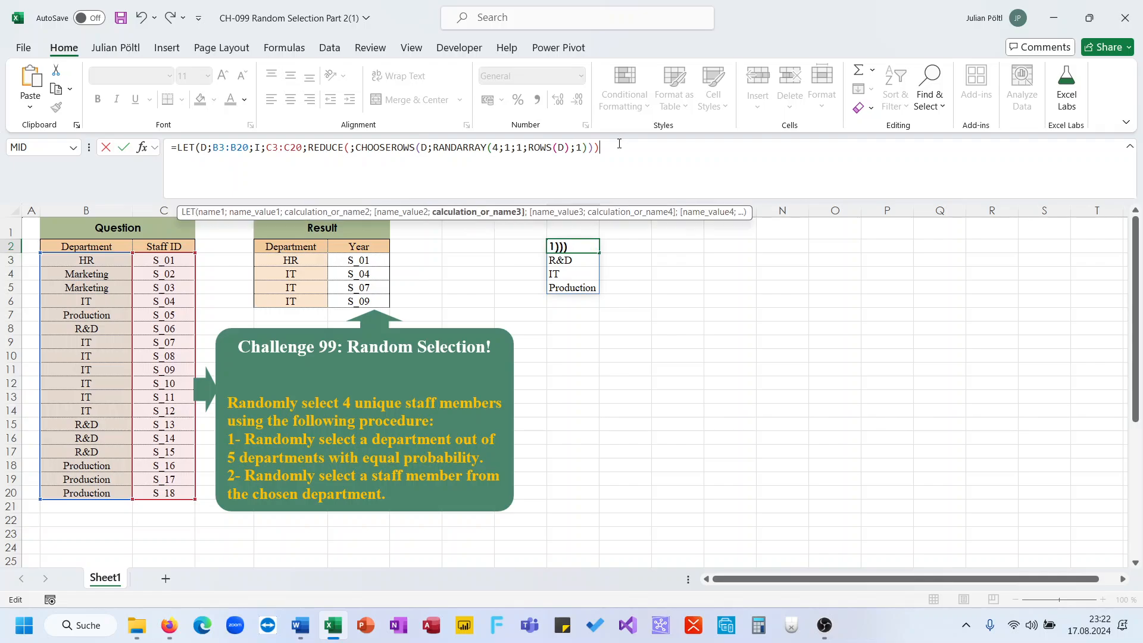
{"action": "key", "text": "BackSpace"}
{"action": "type", "text": ";LAMBDA(A;B"}
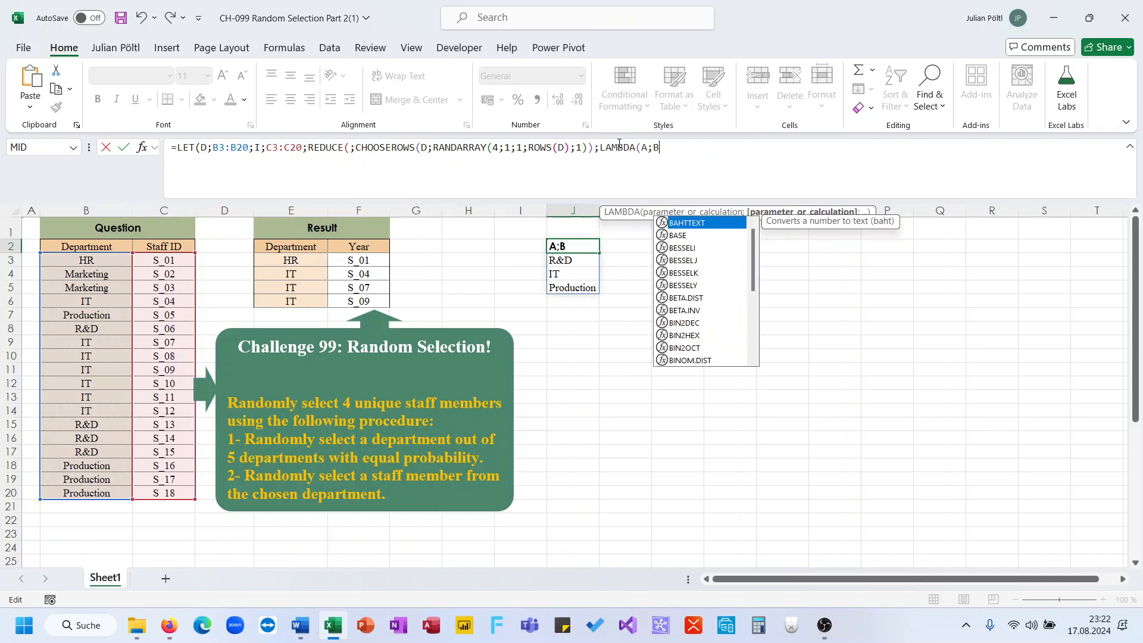
{"action": "type", "text": ";"}
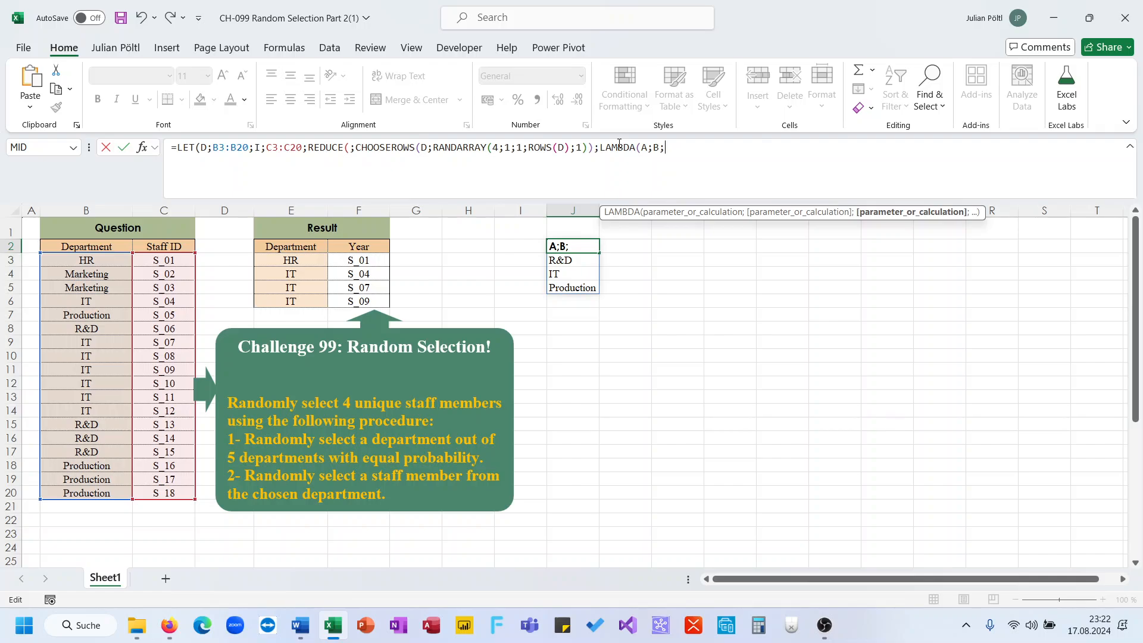
{"action": "type", "text": "FILTER("}
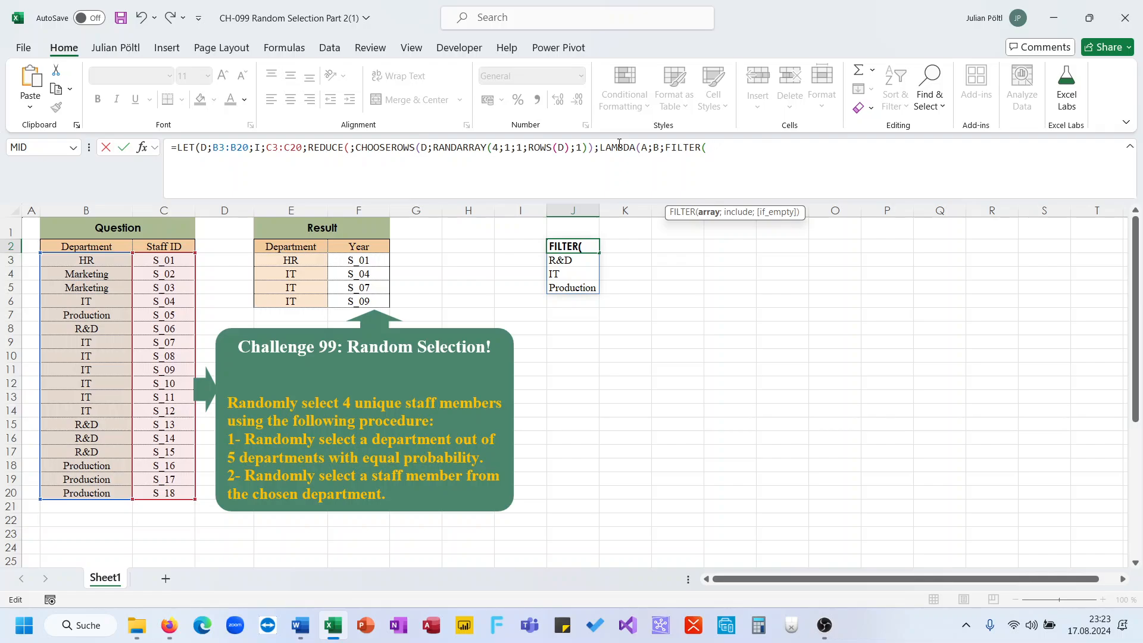
{"action": "type", "text": "I"}
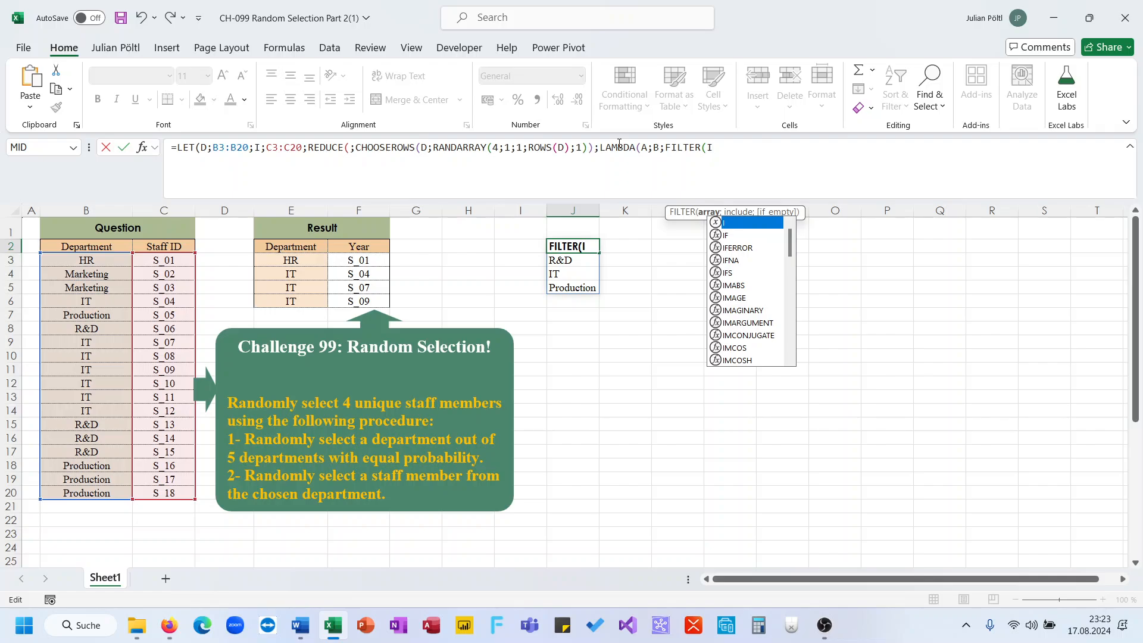
{"action": "type", "text": ";"}
{"action": "type", "text": "D"}
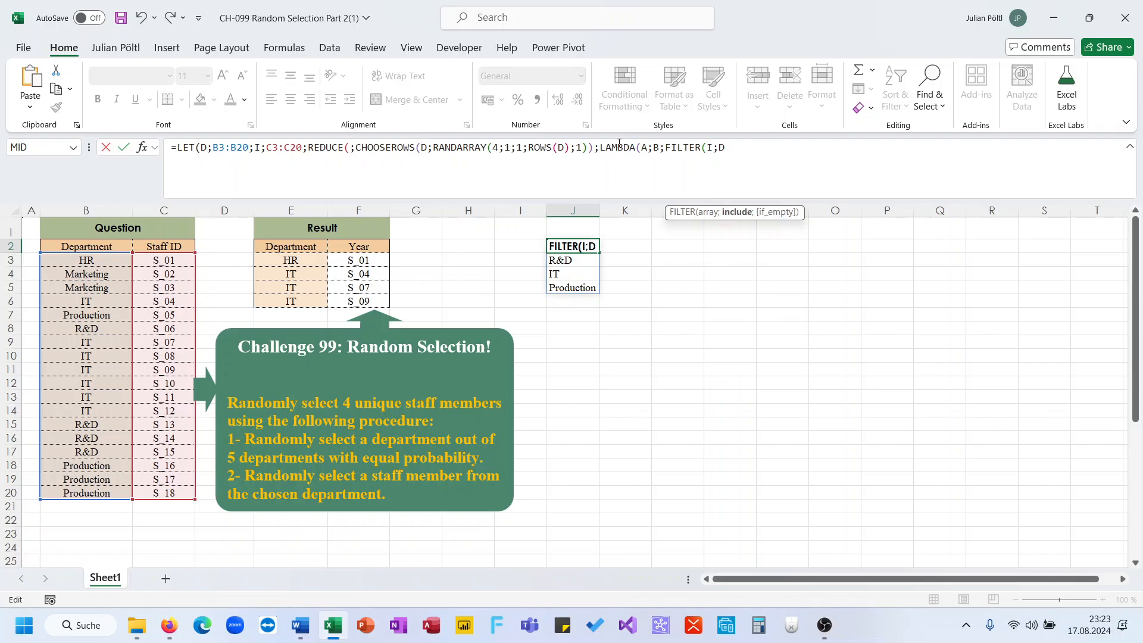
{"action": "type", "text": "=B))"}
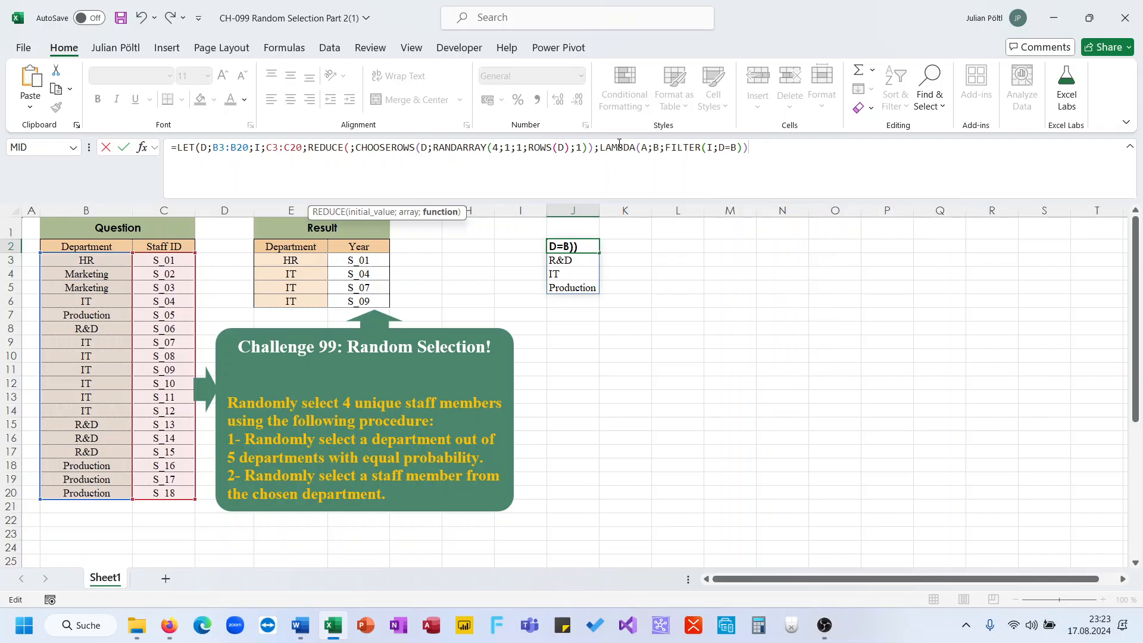
Wrap the FILTER in TAKE to keep 1 row, close the remaining brackets and enter the formula in J2
{"action": "left_click", "coordinate": [665, 147]}
{"action": "type", "text": "ta"}
{"action": "key", "text": "Tab"}
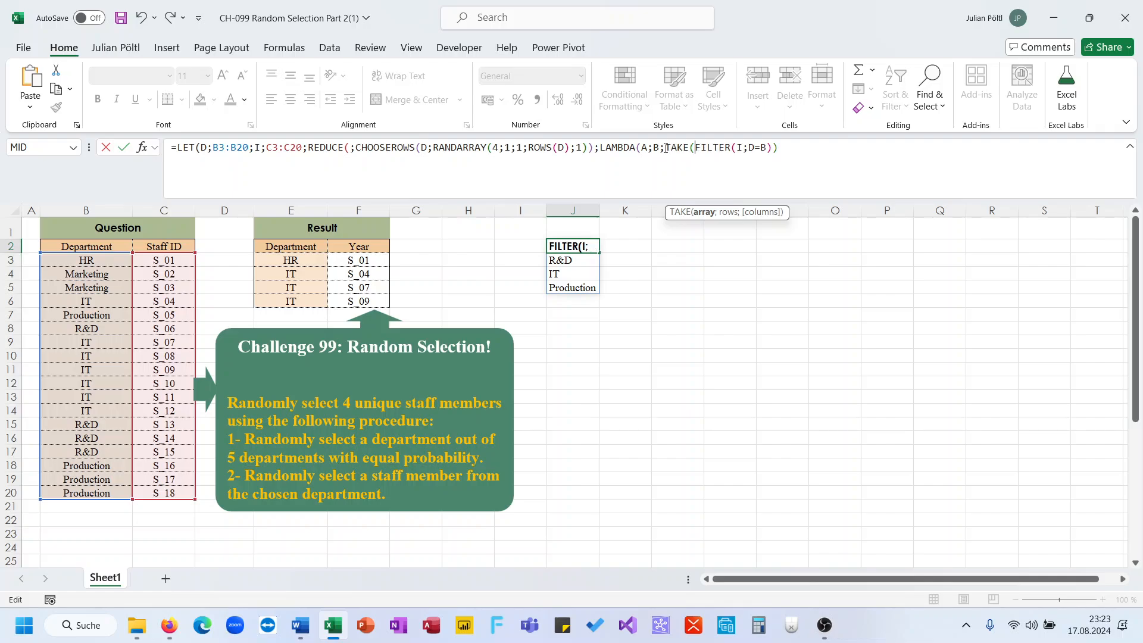
{"action": "left_click", "coordinate": [815, 144]}
{"action": "key", "text": "BackSpace"}
{"action": "type", "text": ";1))"}
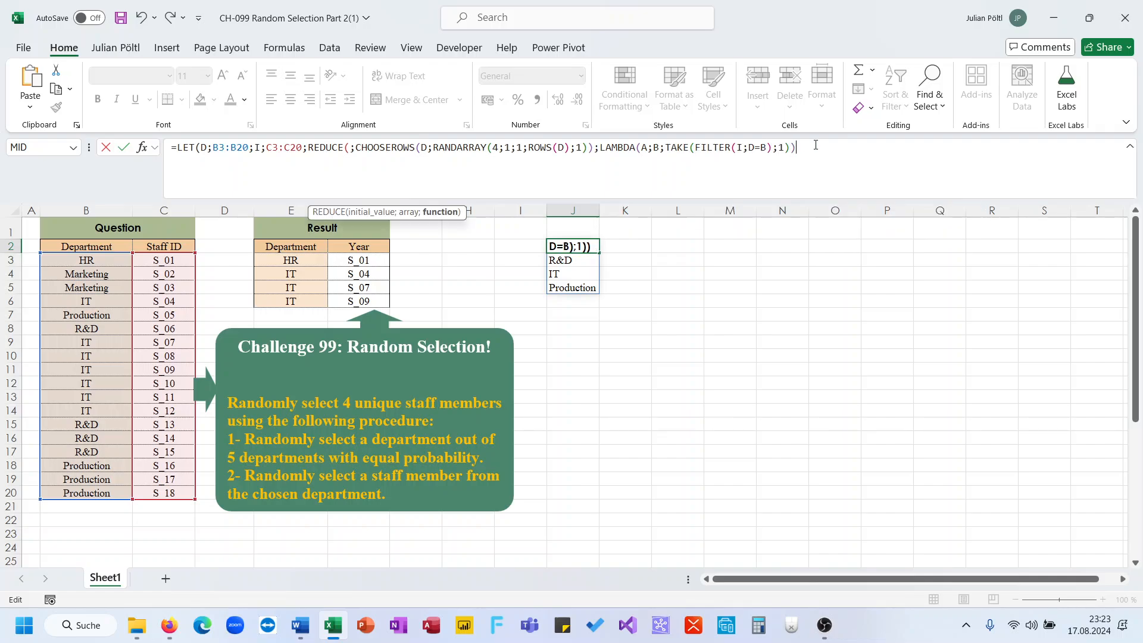
{"action": "type", "text": "))"}
{"action": "key", "text": "ctrl+Return"}
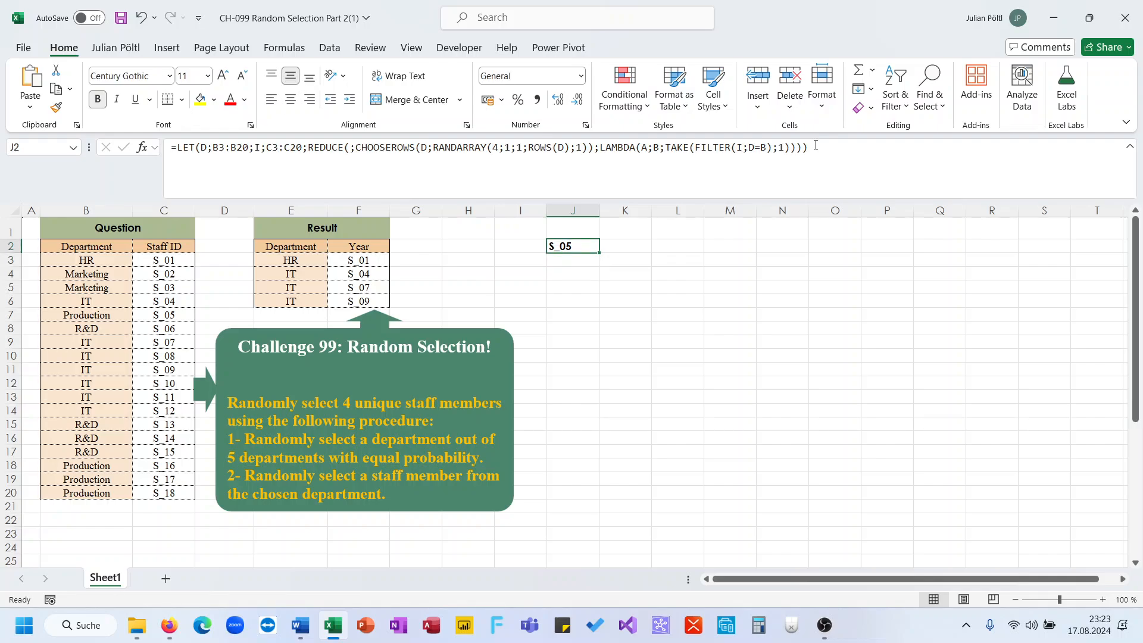
Wrap the TAKE expression in VSTACK with A as its first array and enter the formula
{"action": "left_click", "coordinate": [665, 148]}
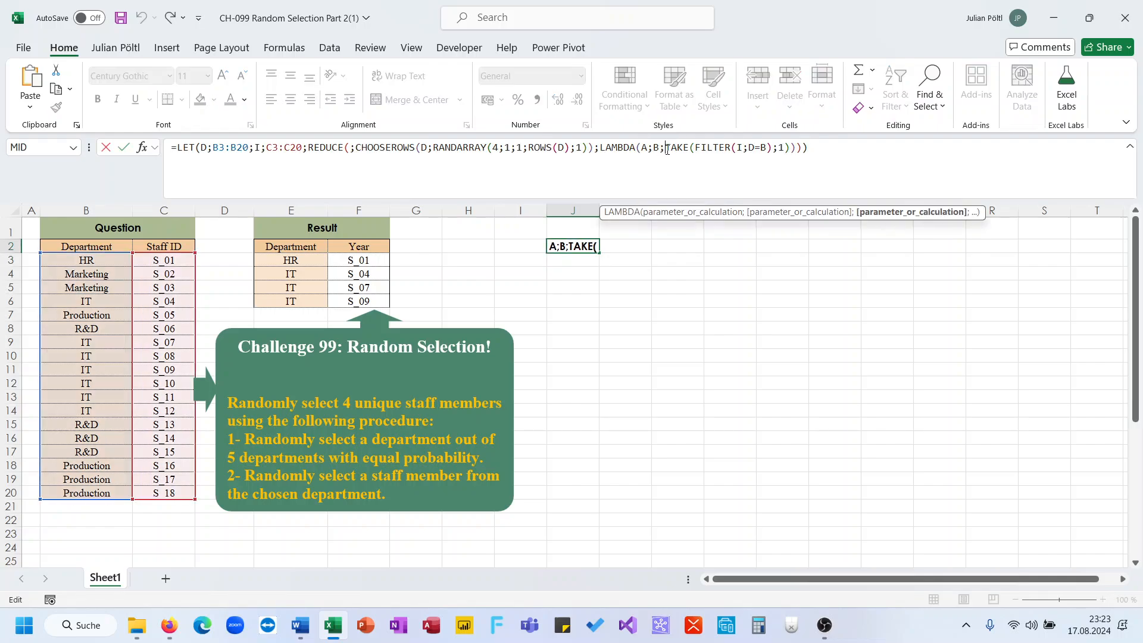
{"action": "type", "text": "VSTACK(A;"}
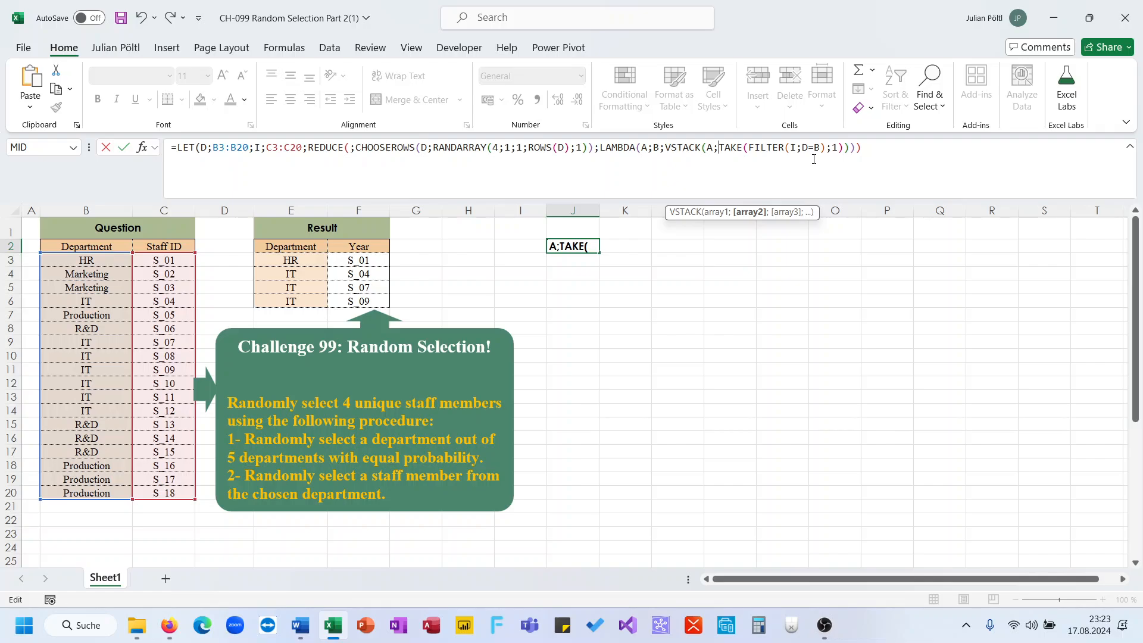
{"action": "left_click", "coordinate": [849, 149]}
{"action": "type", "text": ")"}
{"action": "key", "text": "ctrl+Return"}
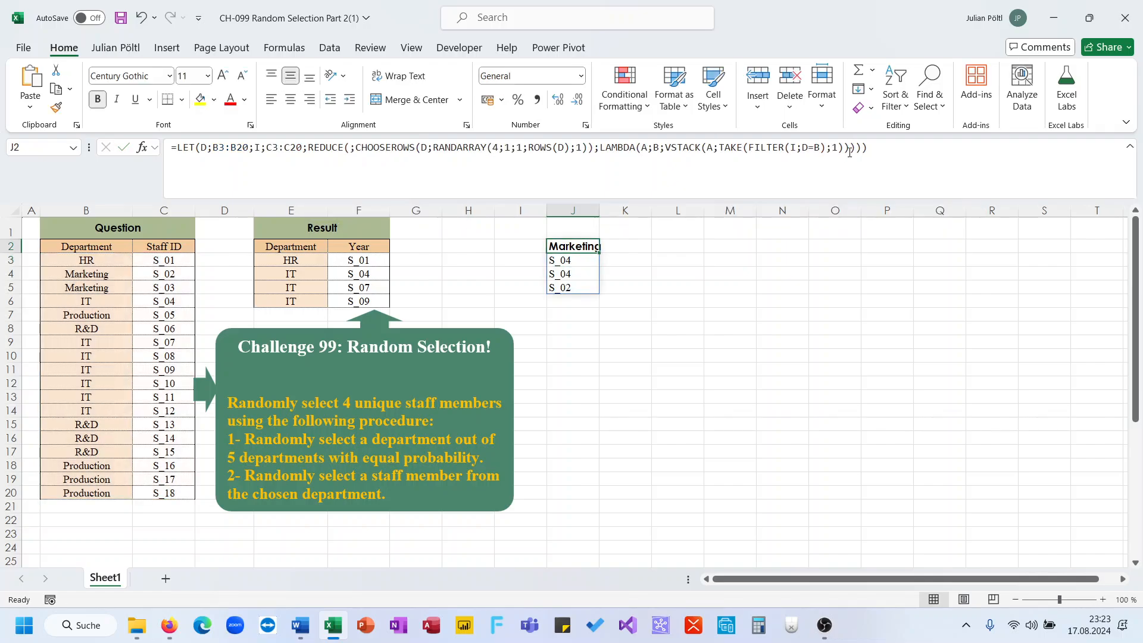
Set REDUCE's initial value to 1, enter the formula and recalculate the random staff draw twice
{"action": "left_click", "coordinate": [351, 147]}
{"action": "type", "text": "1"}
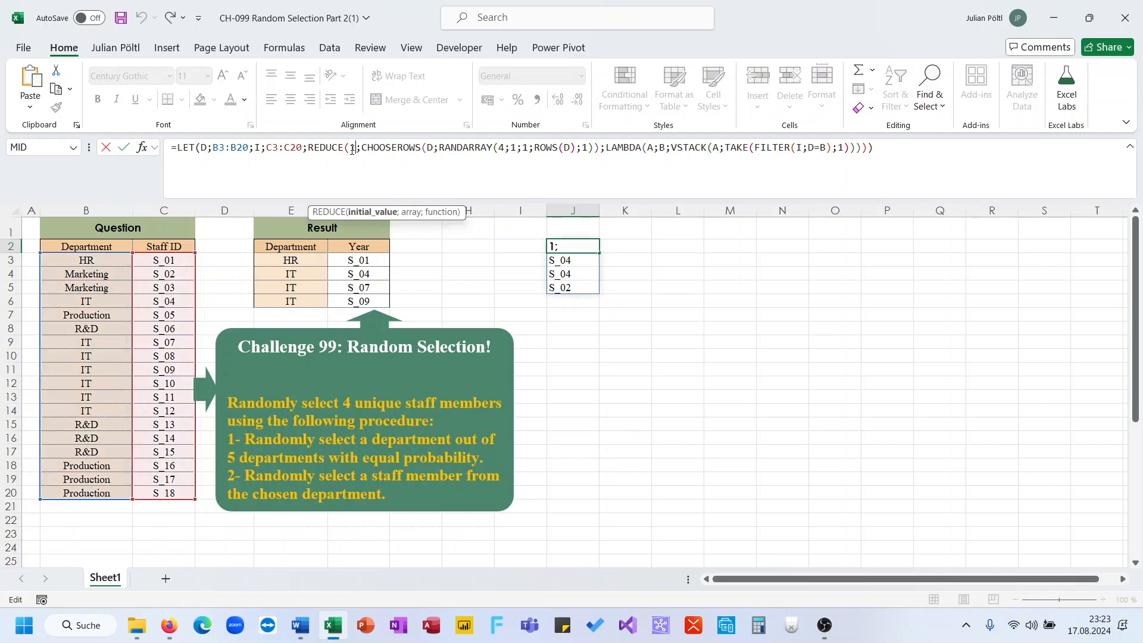
{"action": "key", "text": "Return"}
{"action": "key", "text": "Up"}
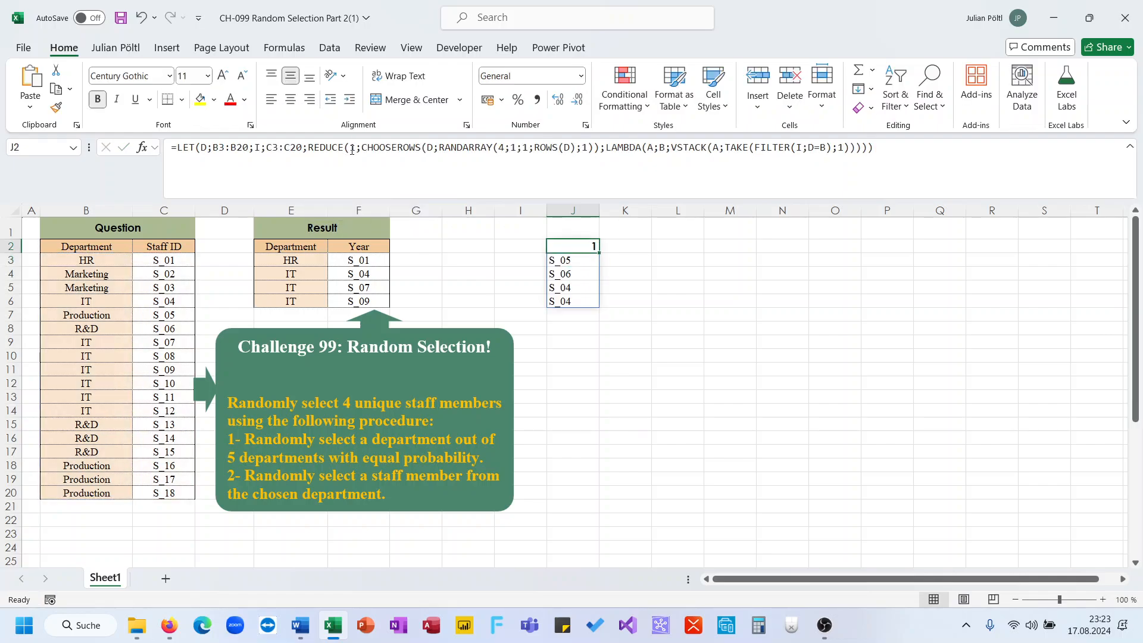
{"action": "left_click", "coordinate": [581, 148]}
{"action": "key", "text": "ctrl+Return"}
{"action": "left_click", "coordinate": [581, 147]}
{"action": "key", "text": "Return"}
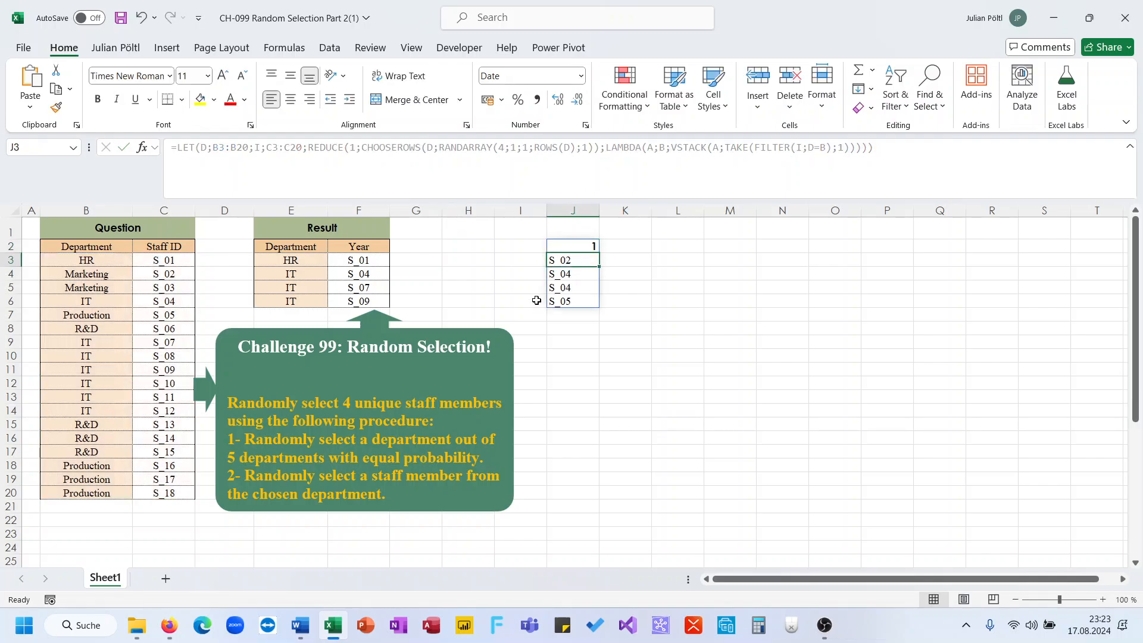
{"action": "left_click_drag", "start_coordinate": [552, 301], "coordinate": [559, 253]}
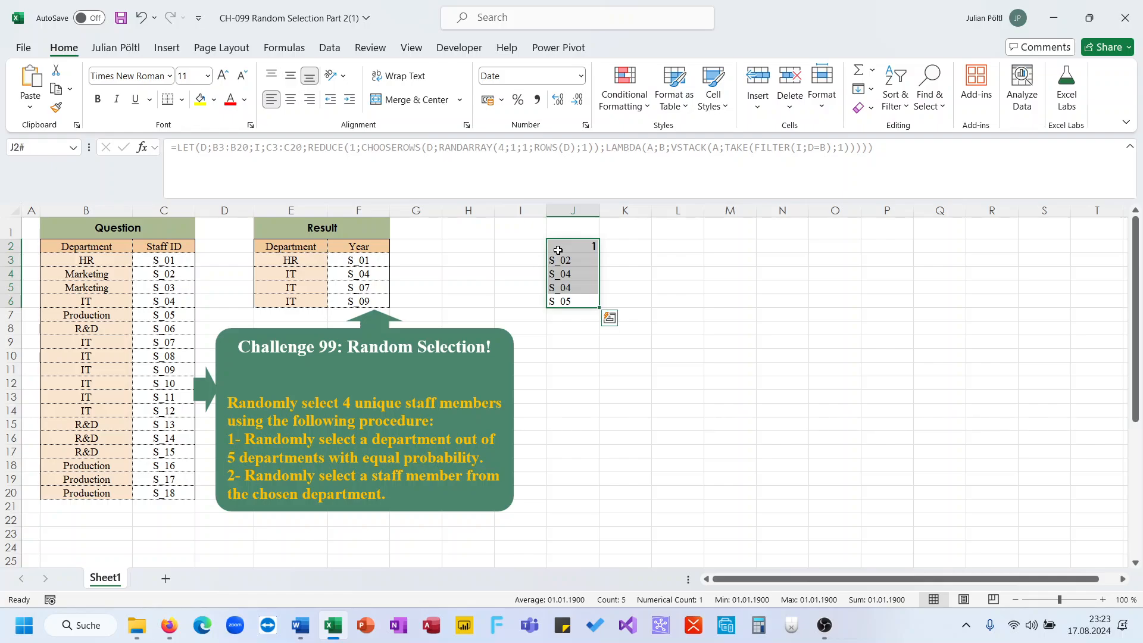
Within VSTACK, wrap the TAKE expression in HSTACK with B as its first array and enter the formula in J2
{"action": "left_click", "coordinate": [563, 244]}
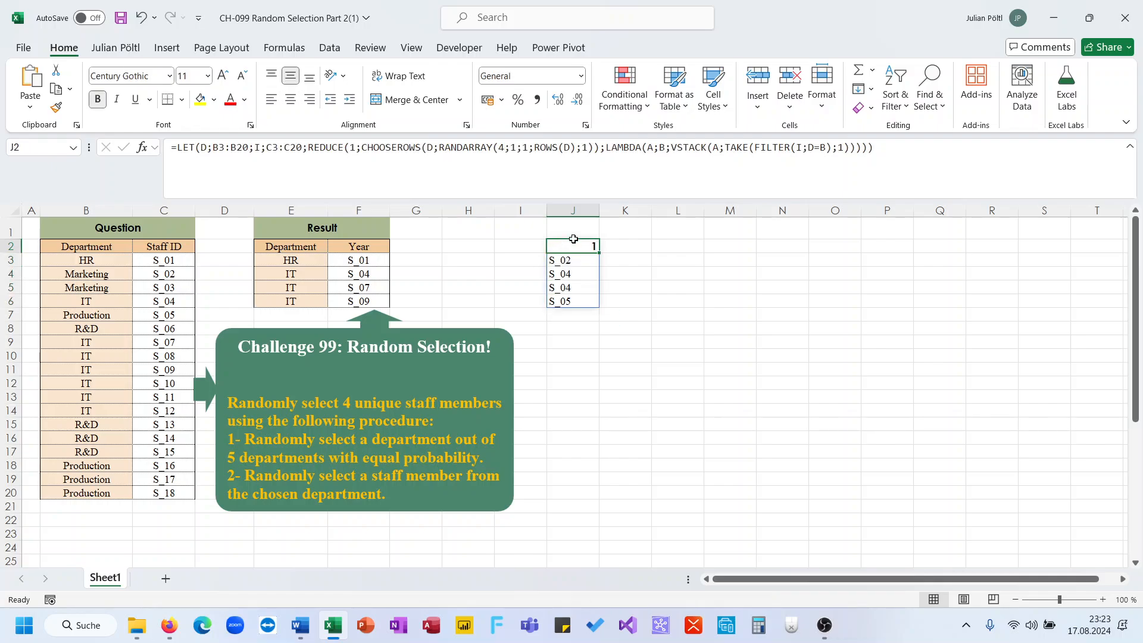
{"action": "left_click", "coordinate": [726, 147]}
{"action": "type", "text": "HSTACK(A"}
{"action": "key", "text": "BackSpace"}
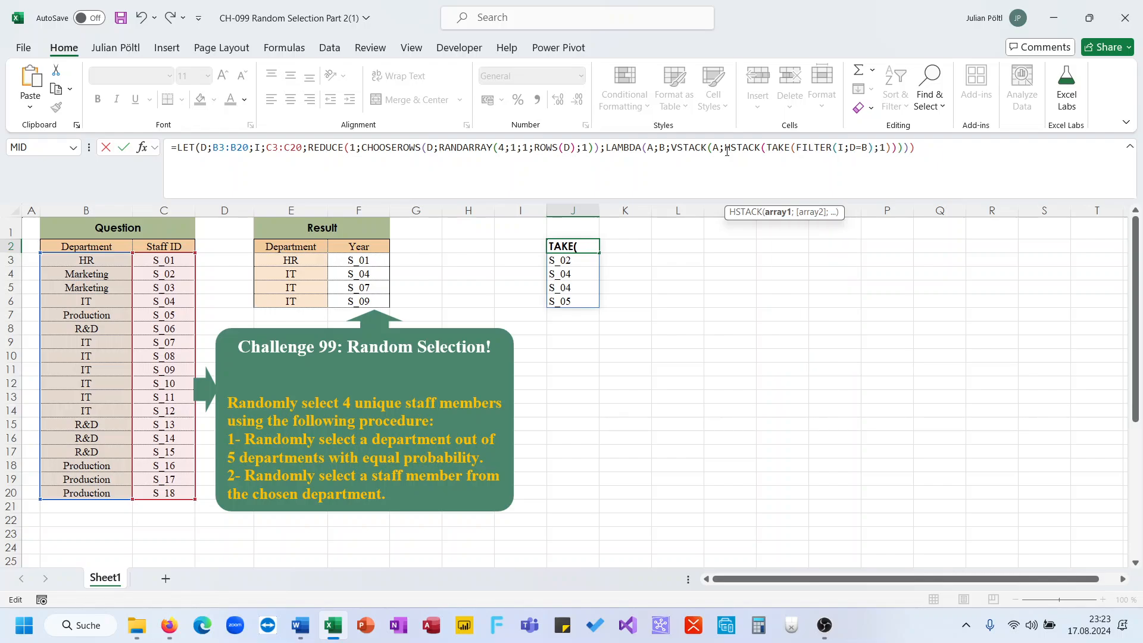
{"action": "type", "text": "B;"}
{"action": "left_click", "coordinate": [908, 147]}
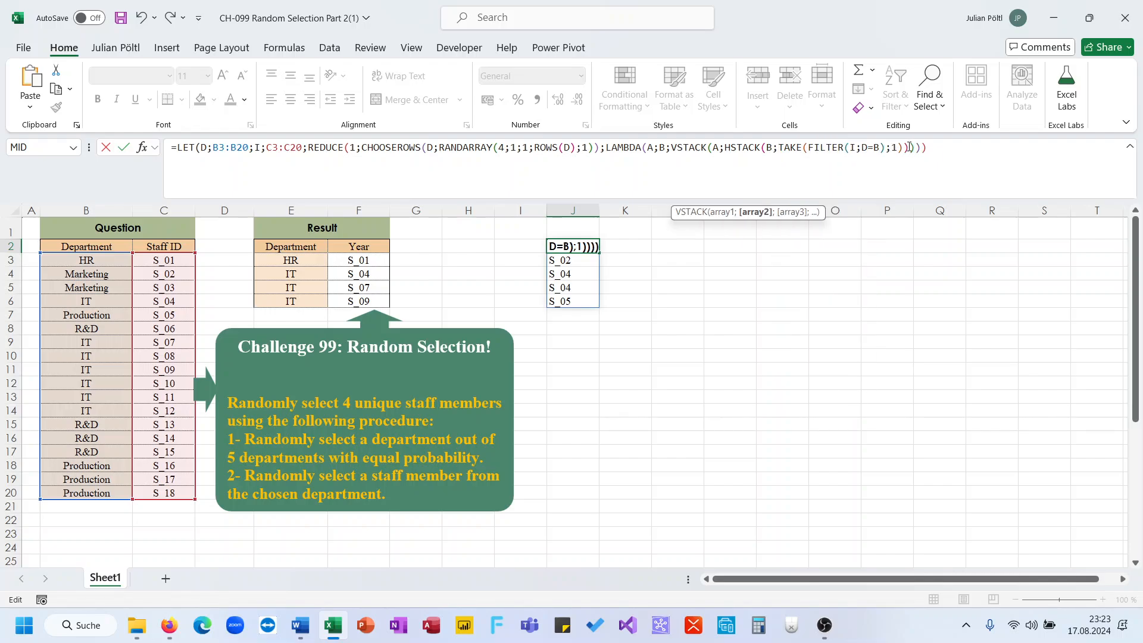
{"action": "type", "text": ")"}
{"action": "key", "text": "Return"}
{"action": "key", "text": "Return"}
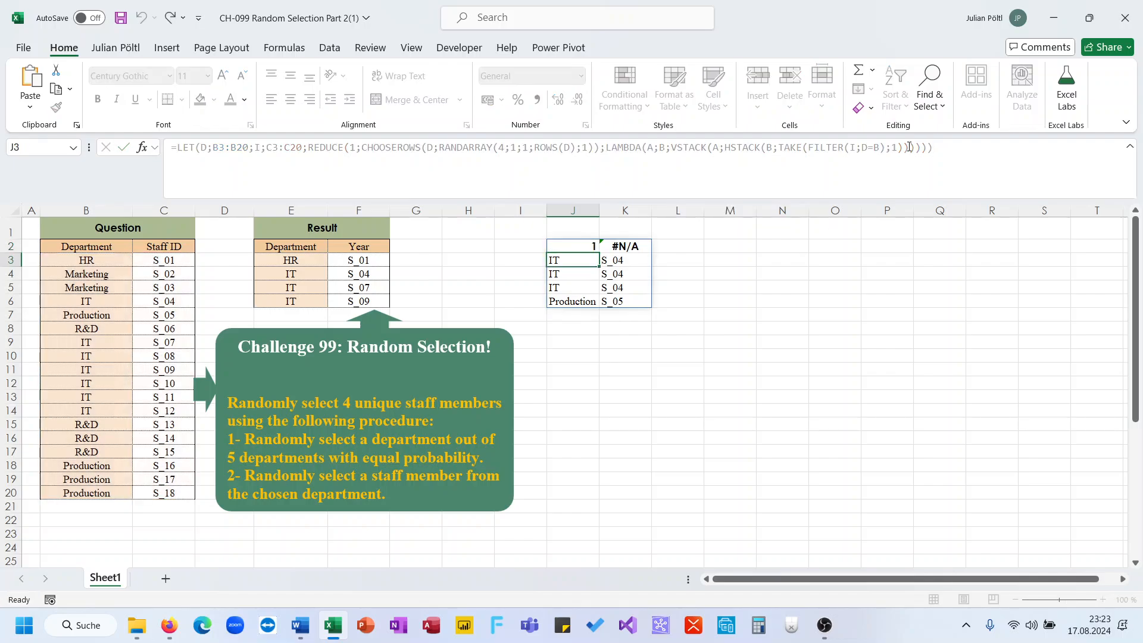
Recalculate the draw and examine the department and staff ID pairs in J2:K6
{"action": "key", "text": "Up"}
{"action": "left_click", "coordinate": [909, 147]}
{"action": "key", "text": "Return"}
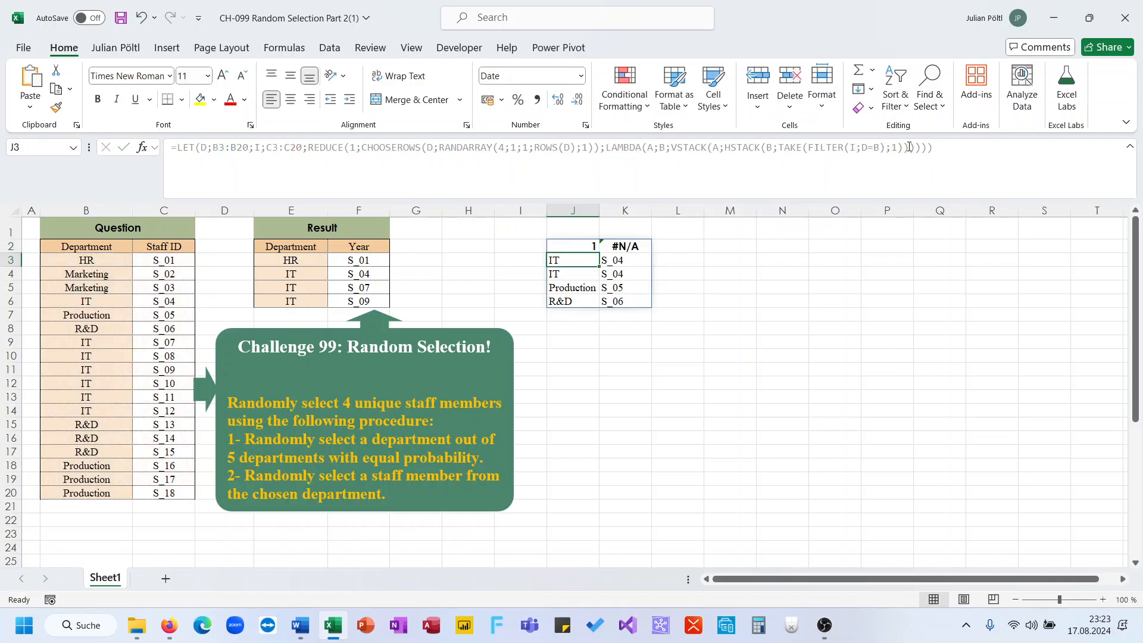
{"action": "key", "text": "Down"}
{"action": "key", "text": "Right"}
{"action": "key", "text": "Down"}
{"action": "key", "text": "Down"}
{"action": "key", "text": "Down"}
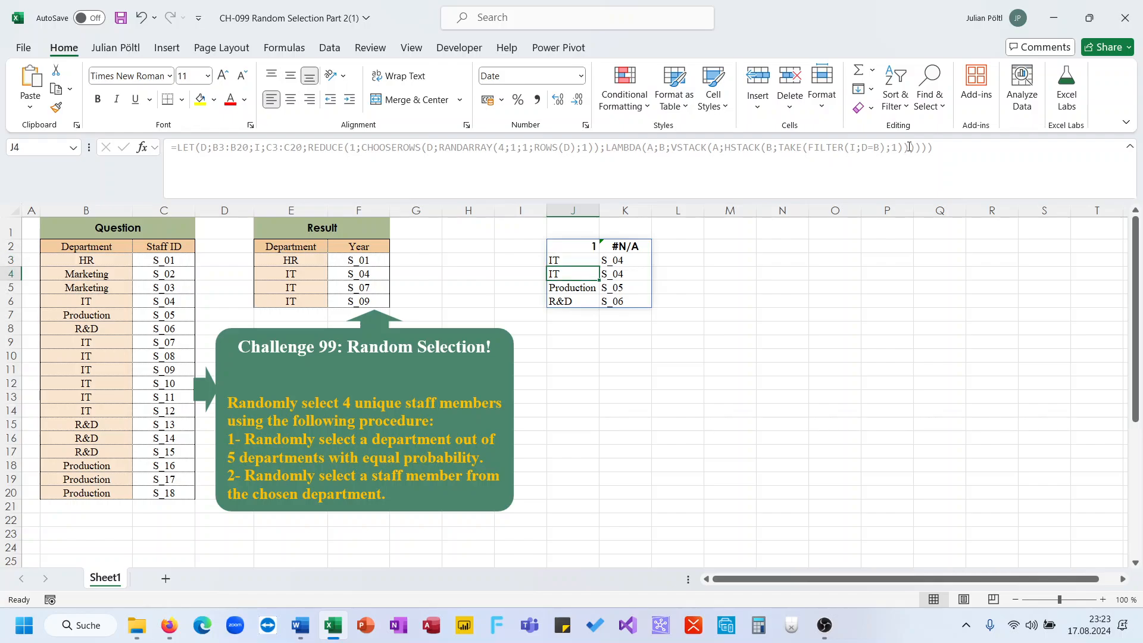
{"action": "key", "text": "Right"}
{"action": "key", "text": "Up"}
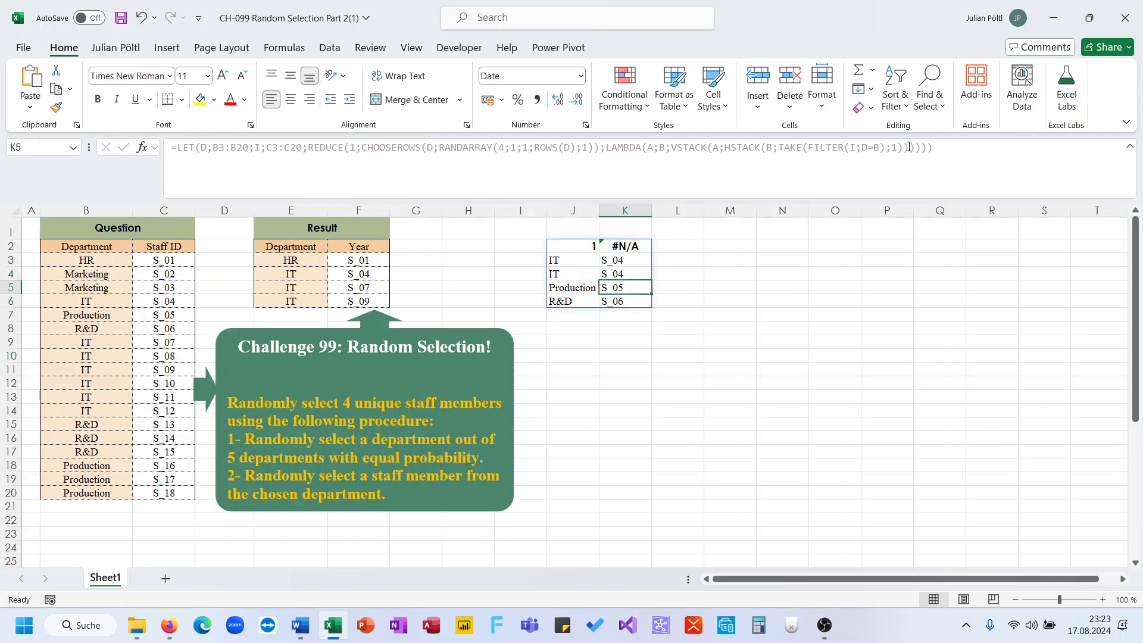
{"action": "key", "text": "Up"}
{"action": "key", "text": "Up"}
{"action": "key", "text": "Up"}
{"action": "key", "text": "Left"}
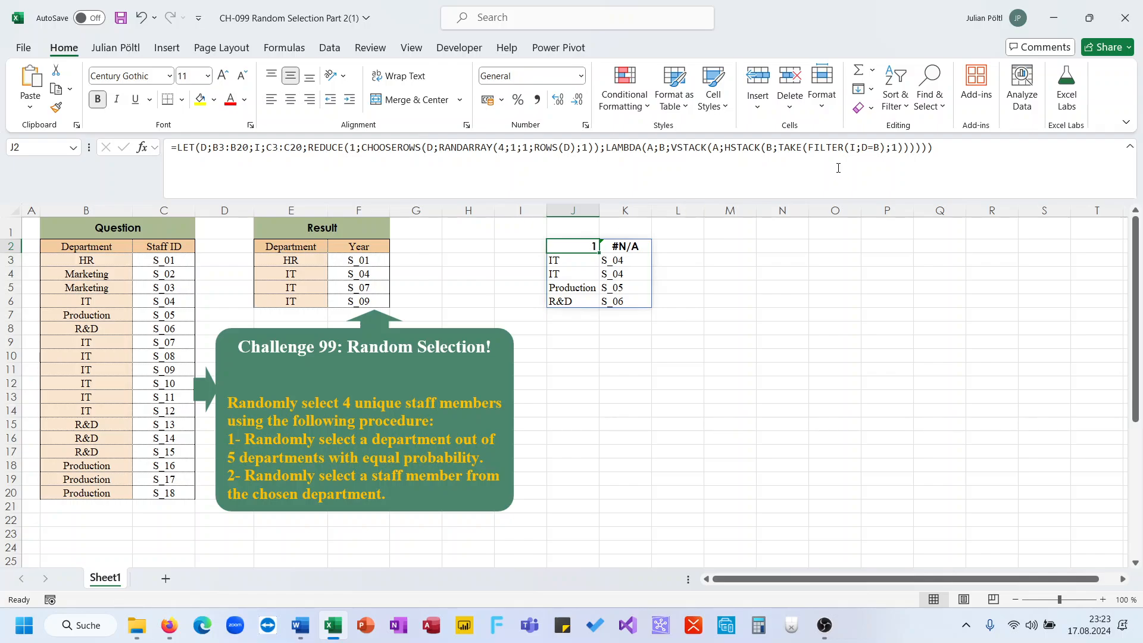
Examine J2's formula, checking the LAMBDA parameter B and the CHOOSEROWS argument against the spilled department and staff ID rows
{"action": "left_click", "coordinate": [884, 151]}
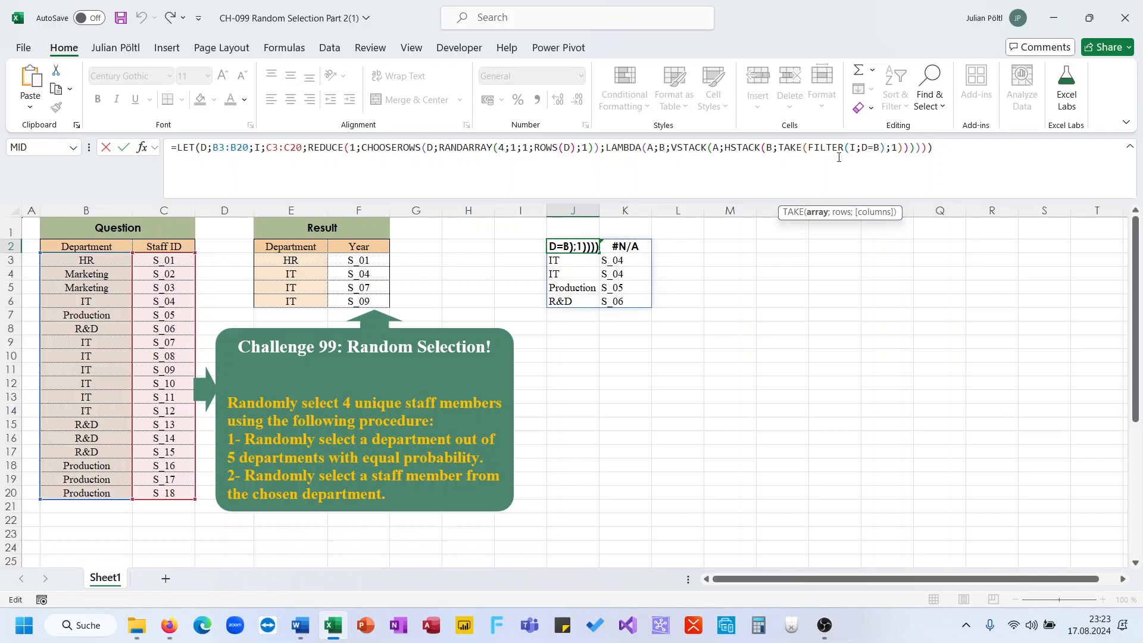
{"action": "left_click", "coordinate": [662, 147]}
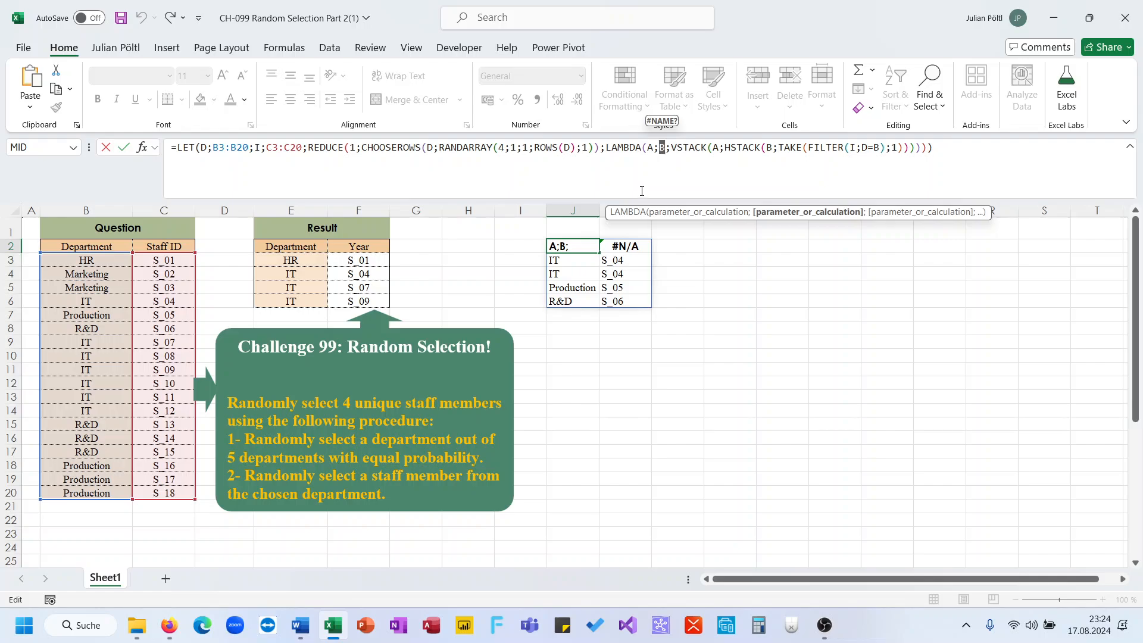
{"action": "key", "text": "ctrl+Return"}
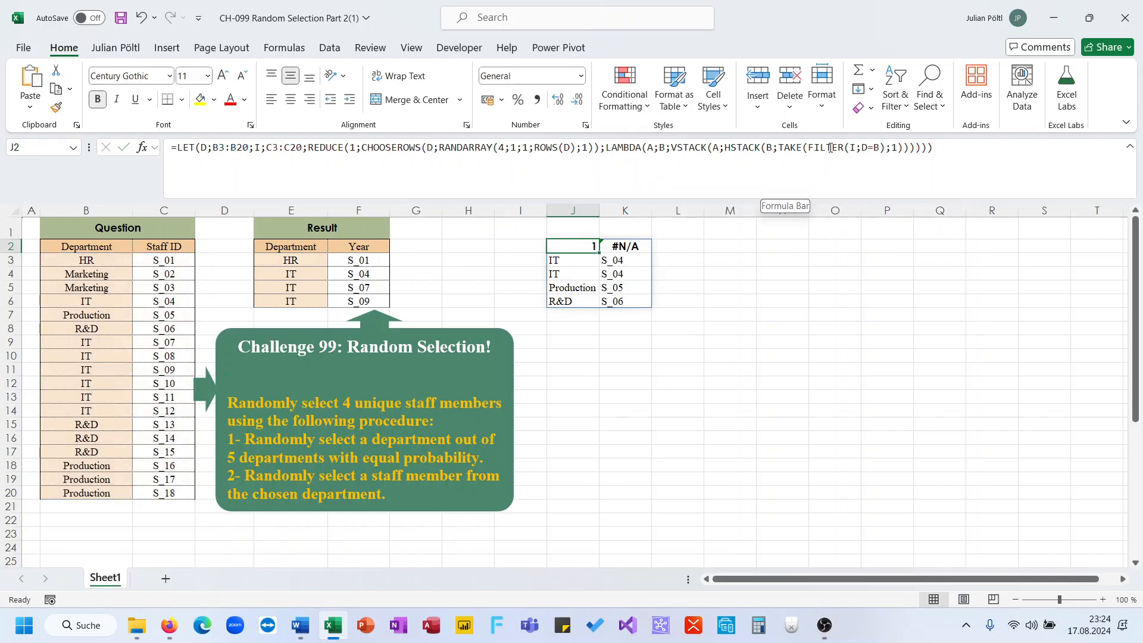
{"action": "left_click", "coordinate": [567, 262]}
{"action": "left_click_drag", "start_coordinate": [592, 262], "coordinate": [617, 288]}
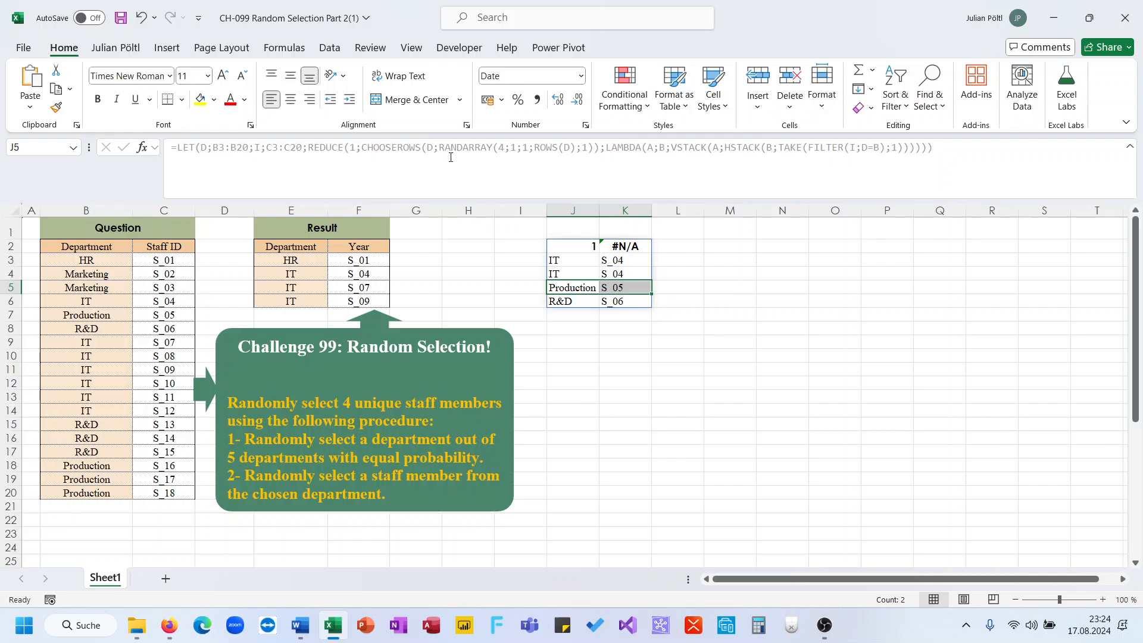
{"action": "key", "text": "ctrl+Up"}
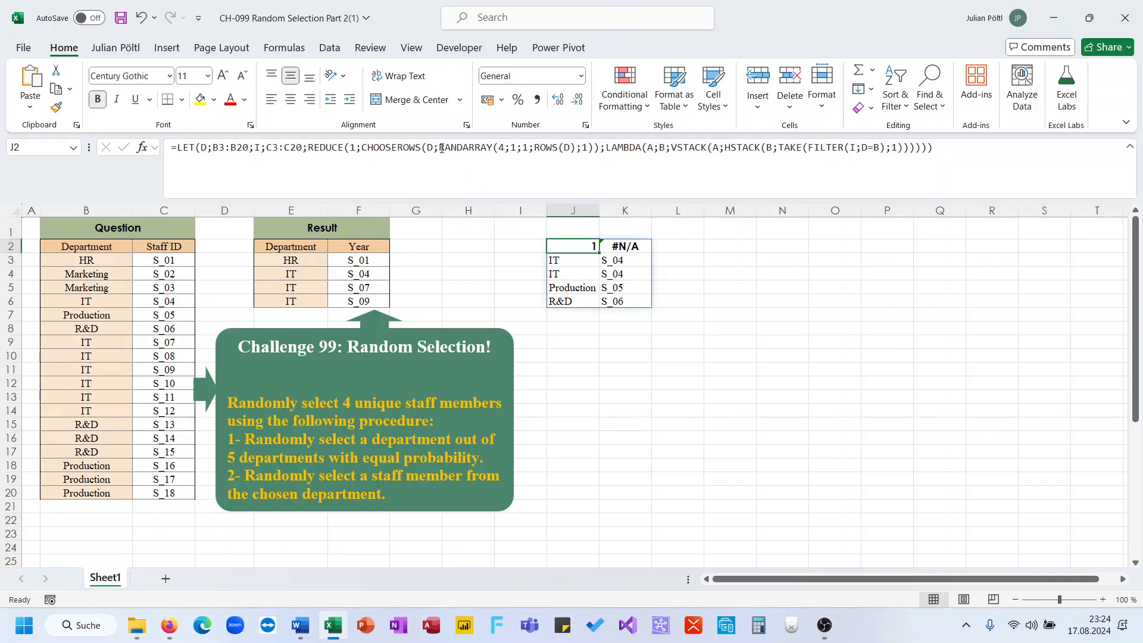
{"action": "left_click", "coordinate": [441, 148]}
{"action": "left_click_drag", "start_coordinate": [362, 148], "coordinate": [601, 148]}
{"action": "key", "text": "Escape"}
Compare the department and staff ID pairs in rows 2 to 4 of the spilled draw for repeated staff members
{"action": "left_click_drag", "start_coordinate": [585, 246], "coordinate": [617, 259]}
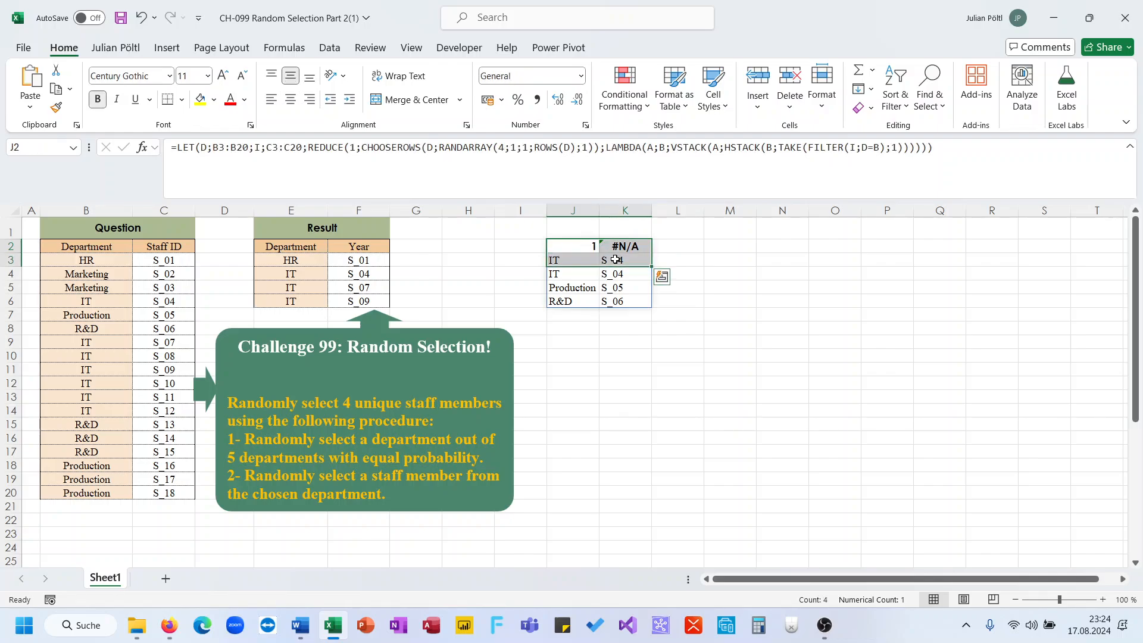
{"action": "left_click", "coordinate": [615, 259]}
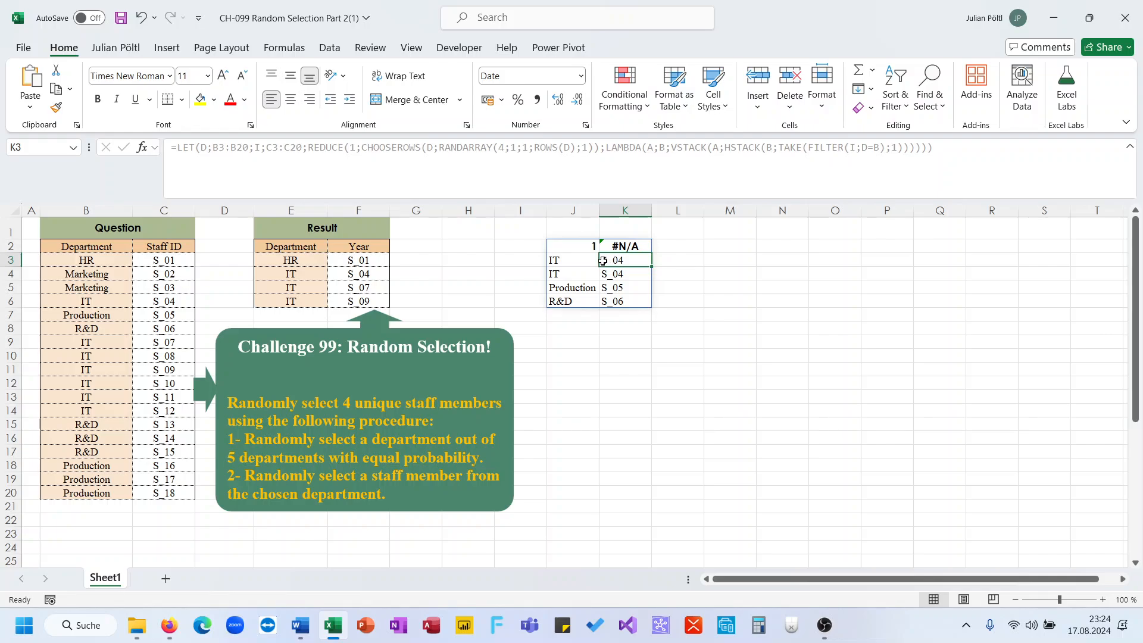
{"action": "left_click_drag", "start_coordinate": [590, 270], "coordinate": [610, 272]}
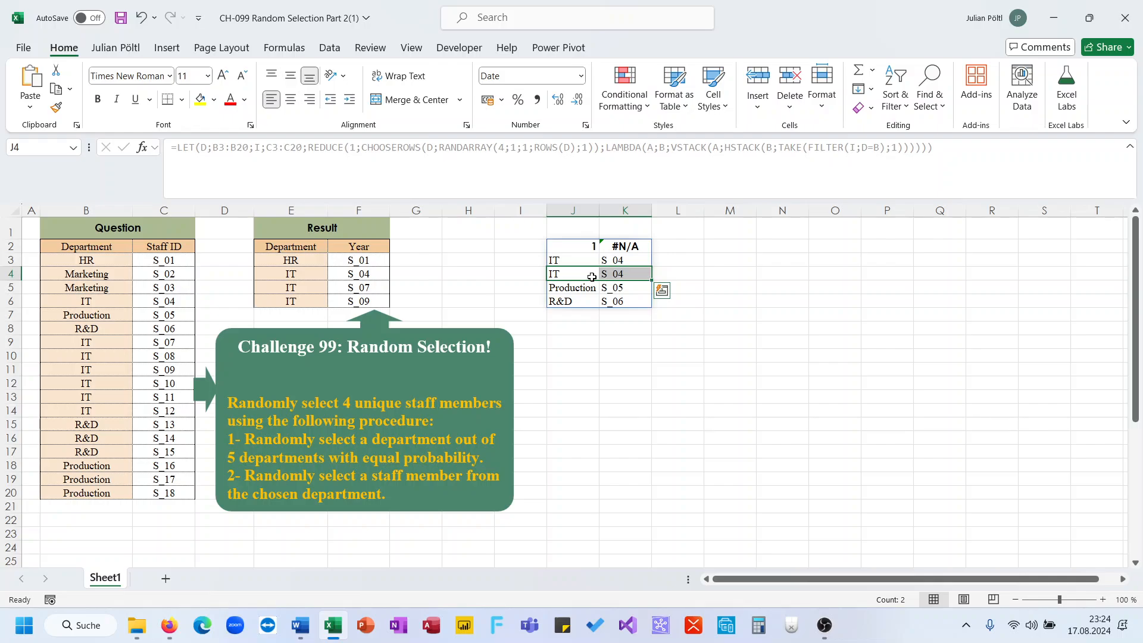
{"action": "left_click", "coordinate": [607, 274]}
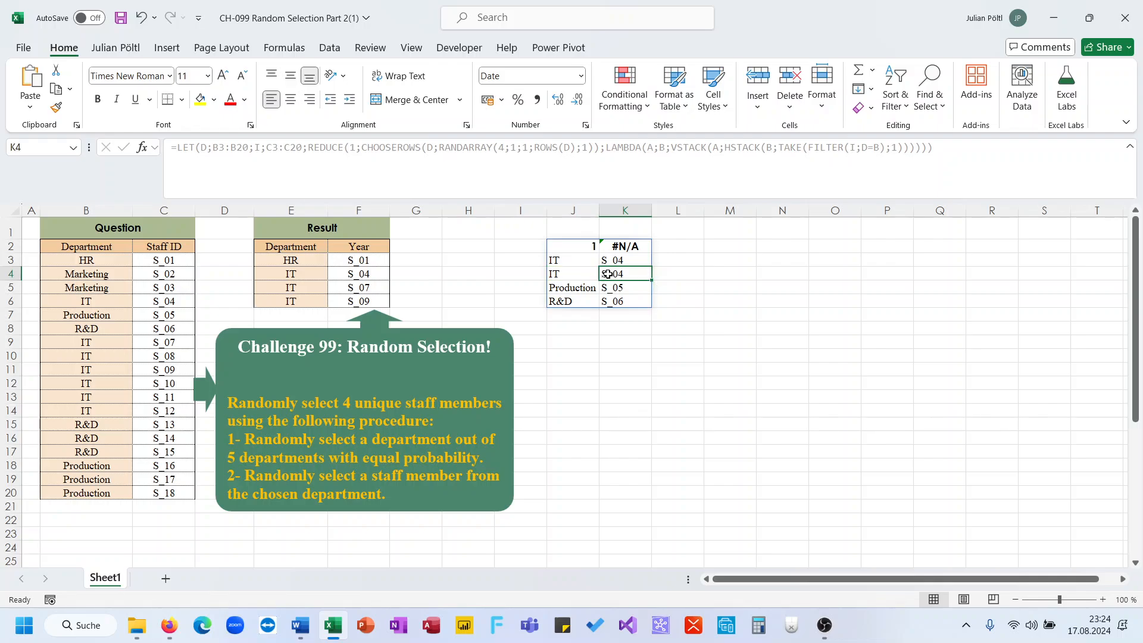
{"action": "left_click", "coordinate": [612, 262]}
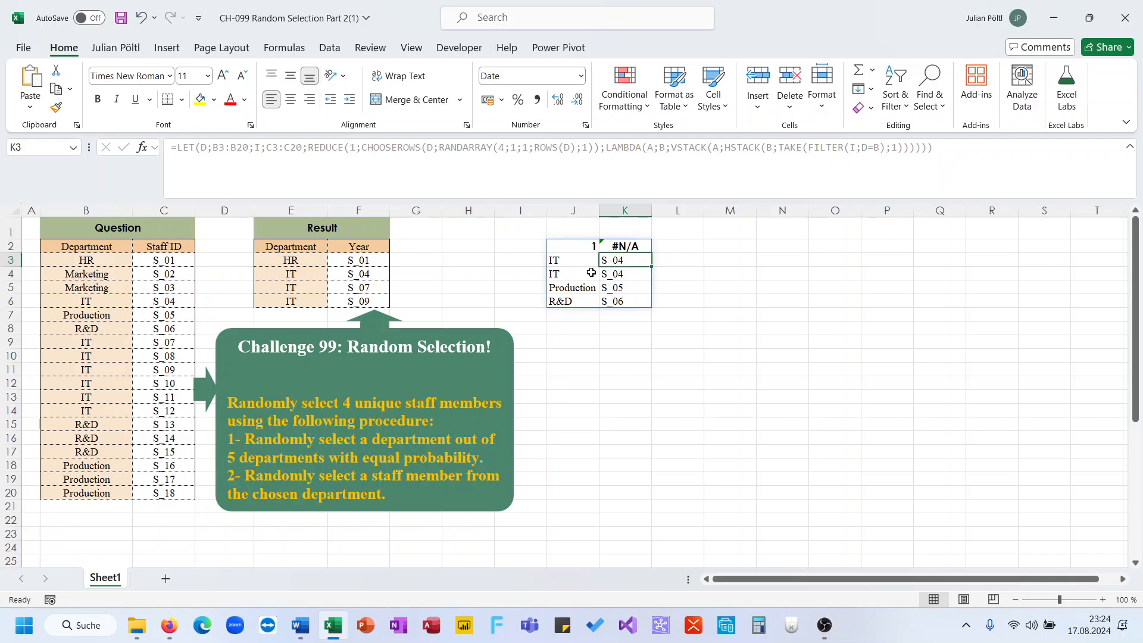
{"action": "left_click_drag", "start_coordinate": [591, 272], "coordinate": [622, 275]}
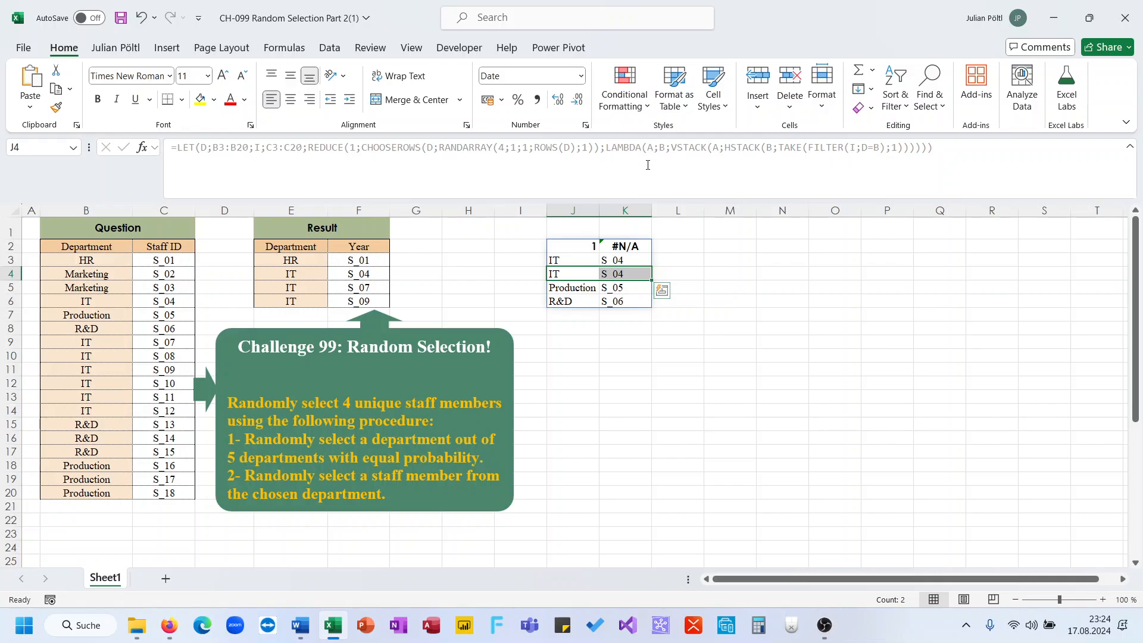
{"action": "left_click", "coordinate": [585, 274]}
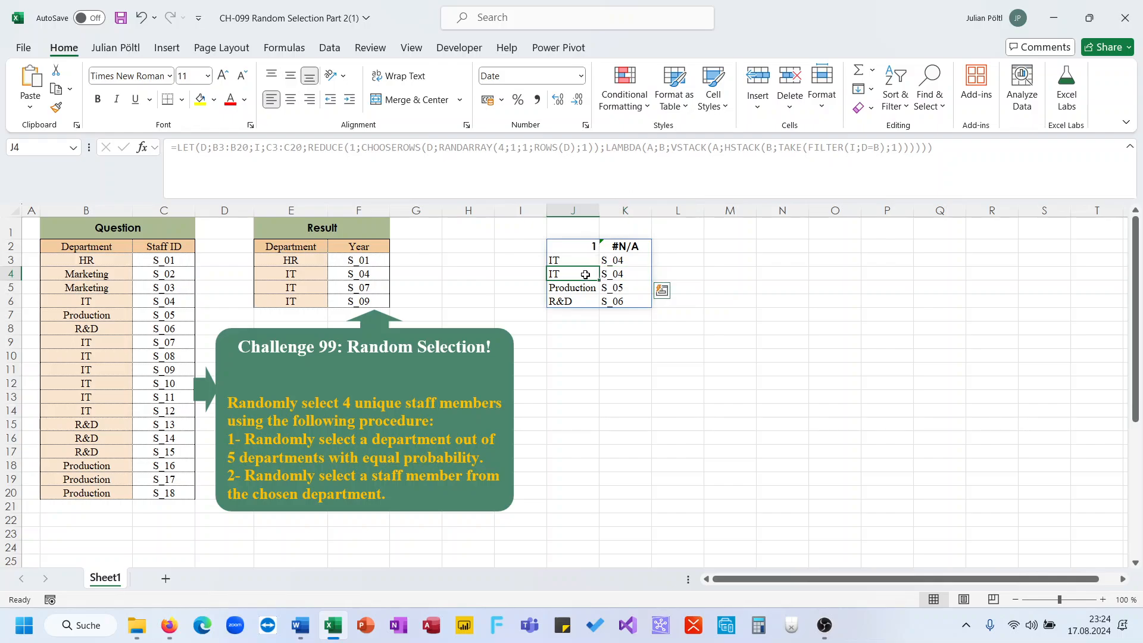
{"action": "left_click_drag", "start_coordinate": [585, 274], "coordinate": [587, 244]}
{"action": "left_click", "coordinate": [607, 261]}
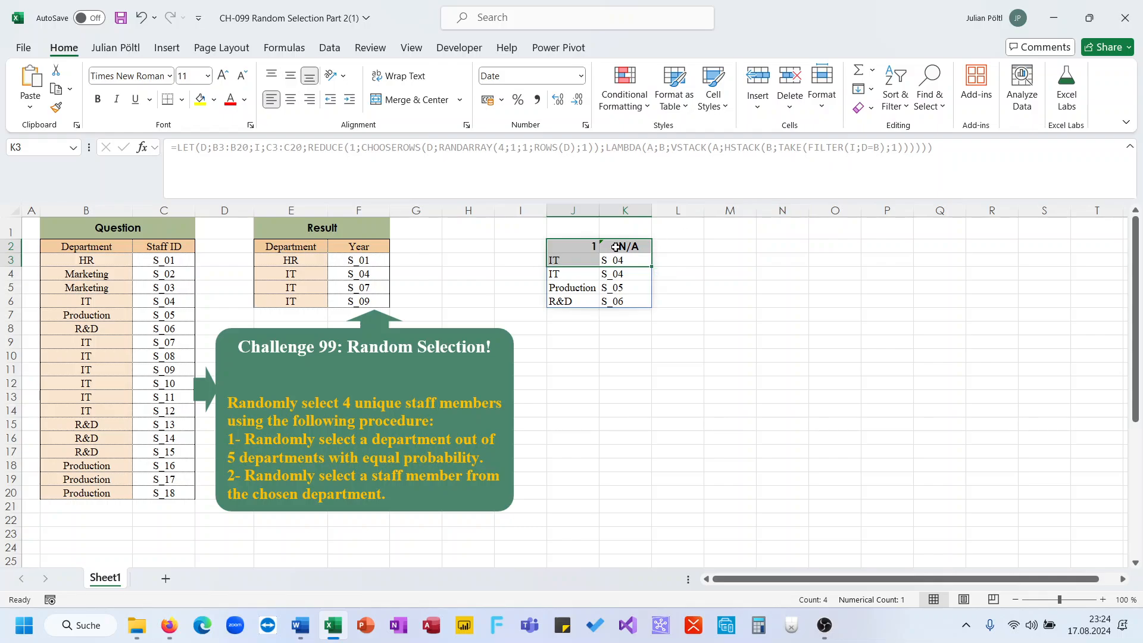
Enclose the condition D=B in parentheses inside the FILTER function of J2's formula
{"action": "left_click", "coordinate": [591, 246]}
{"action": "left_click", "coordinate": [886, 147]}
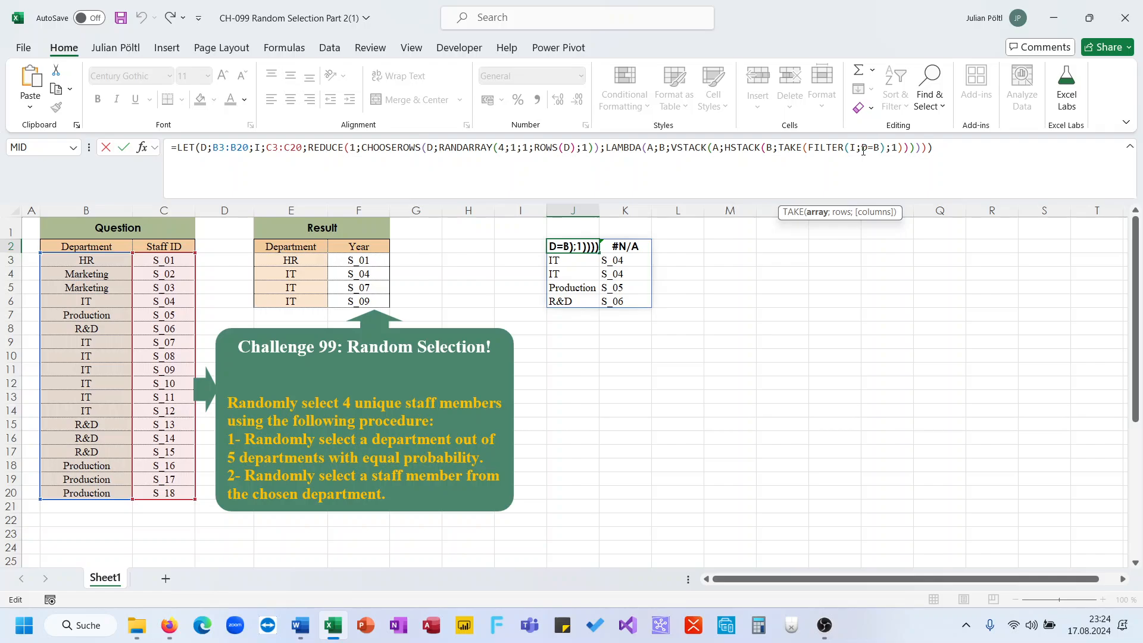
{"action": "left_click", "coordinate": [864, 147]}
{"action": "type", "text": "("}
{"action": "left_click", "coordinate": [893, 148]}
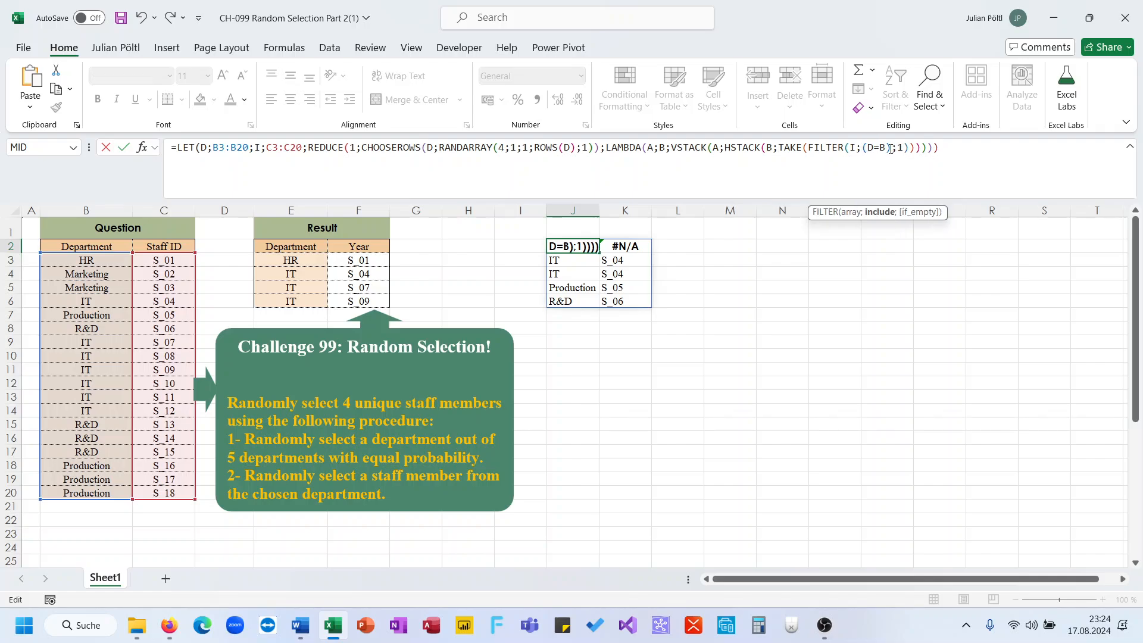
{"action": "type", "text": ")"}
{"action": "key", "text": "BackSpace"}
{"action": "type", "text": ")"}
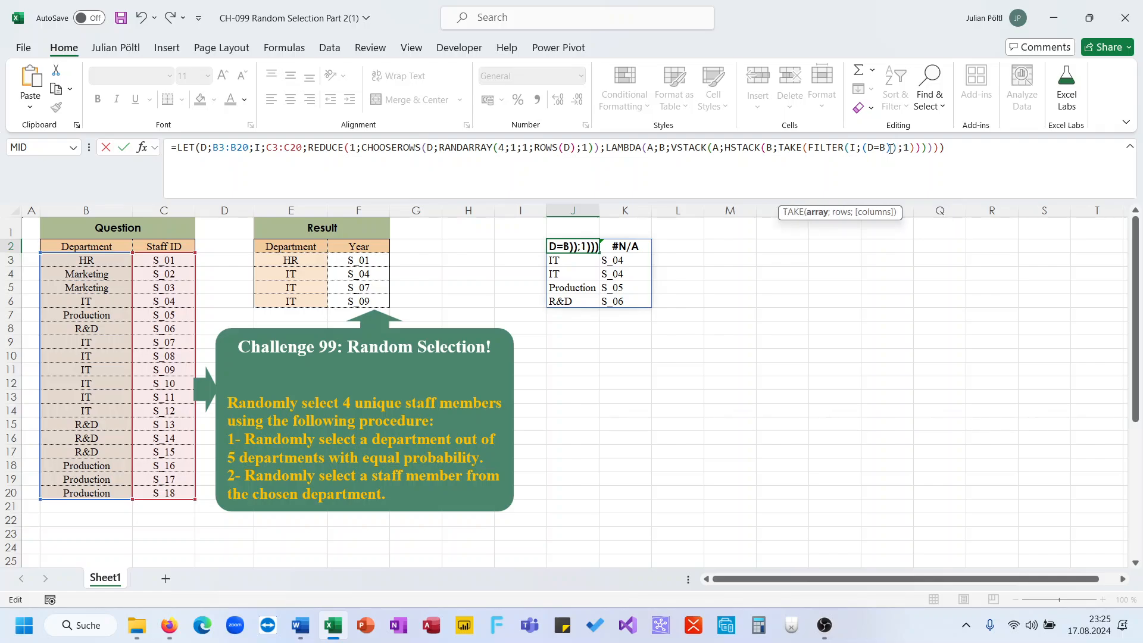
Multiply FILTER's D=B condition by (XMATCH(I;A)) and enter the formula in J2
{"action": "type", "text": "*"}
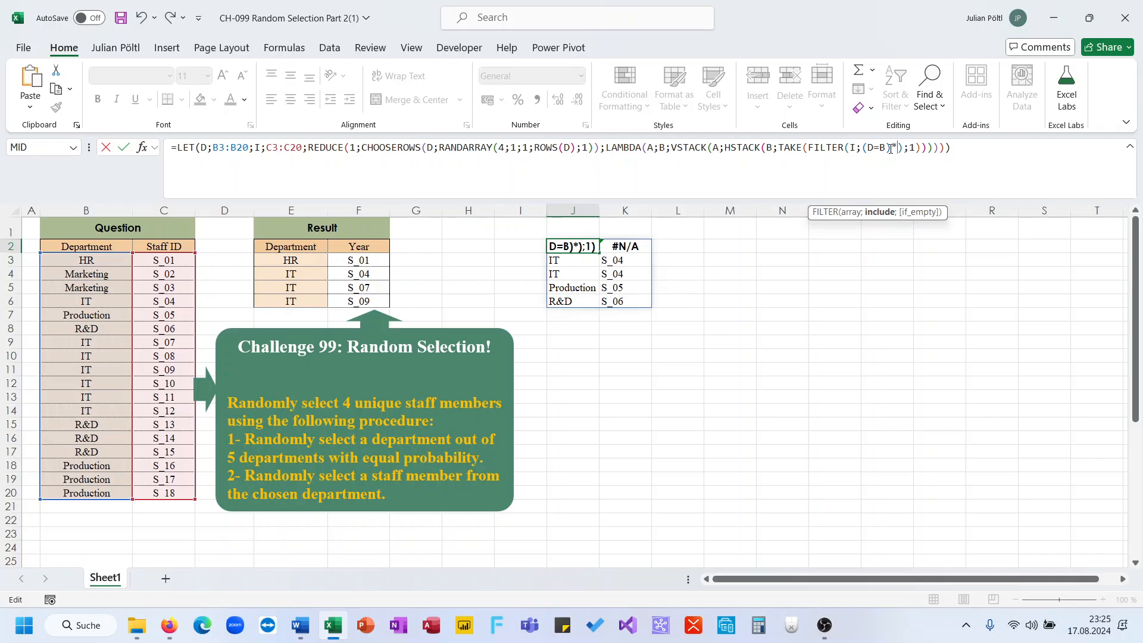
{"action": "type", "text": "("}
{"action": "type", "text": "XMAT"}
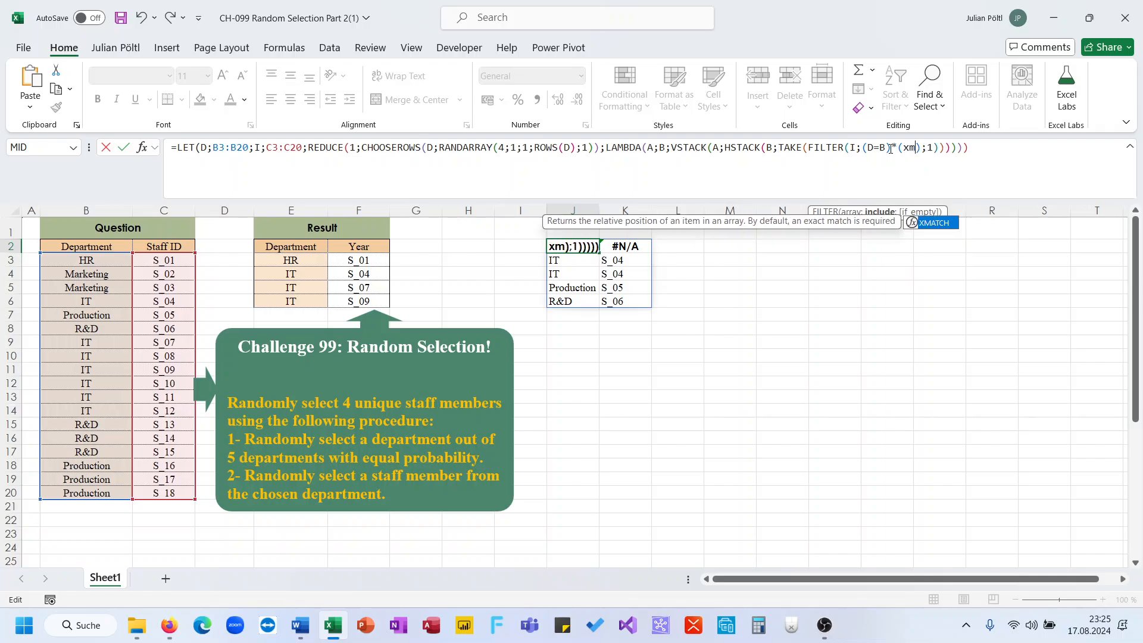
{"action": "key", "text": "Tab"}
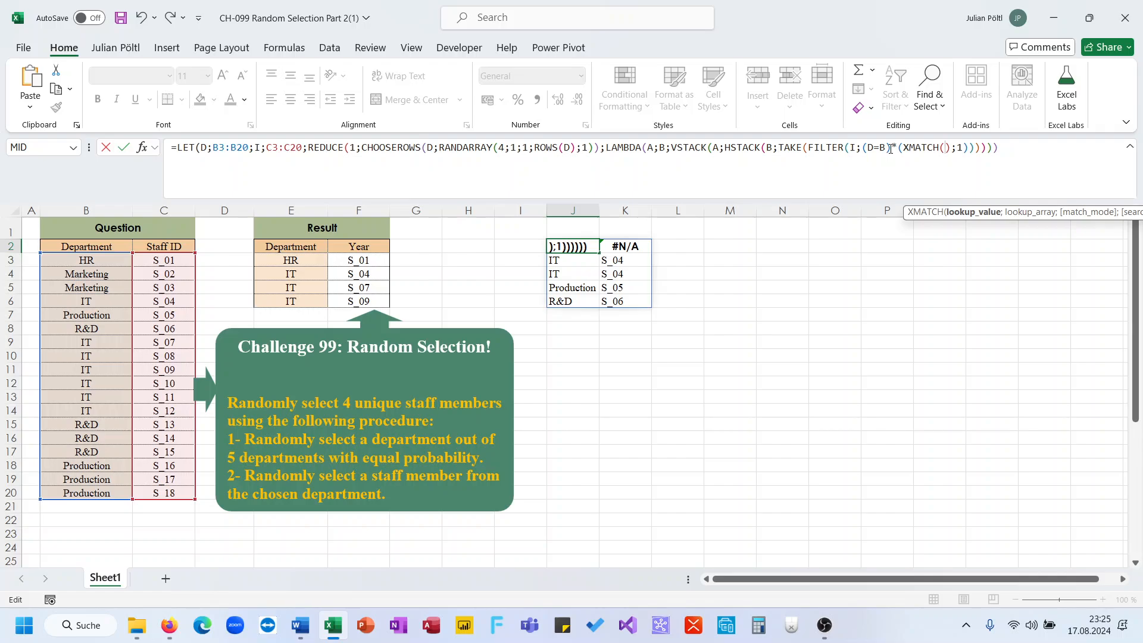
{"action": "type", "text": "I;"}
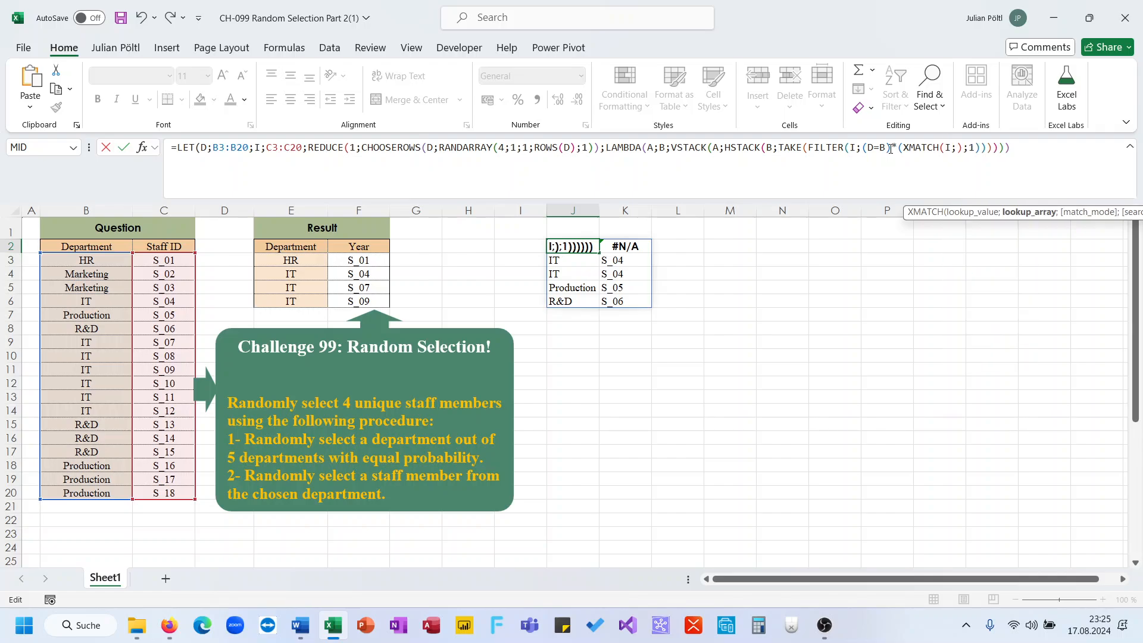
{"action": "type", "text": "A)"}
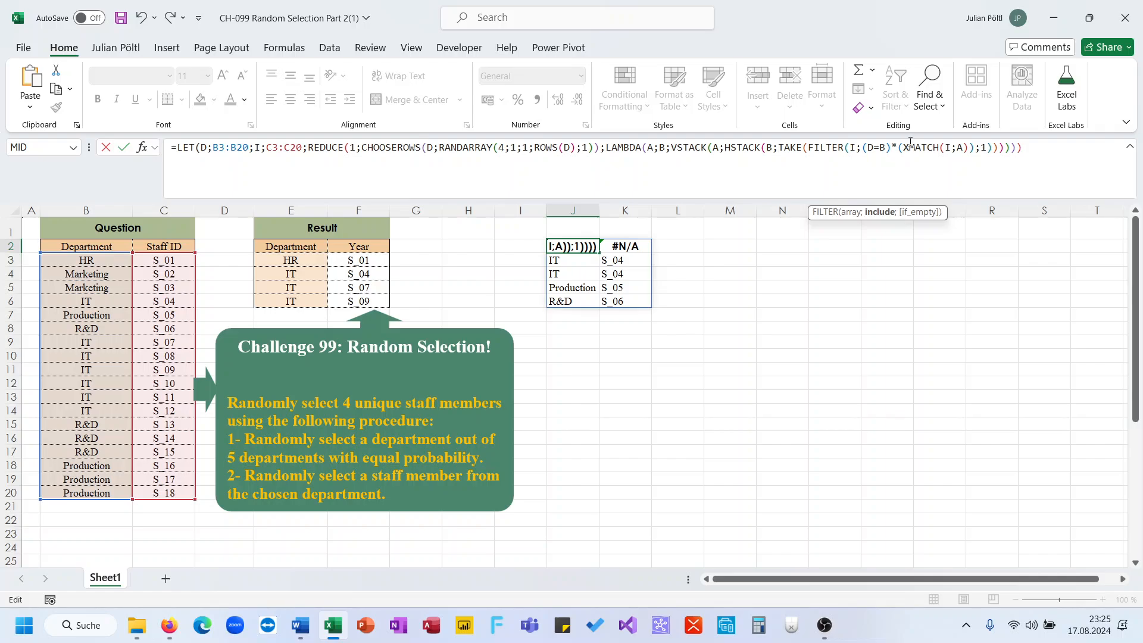
{"action": "type", "text": ")"}
{"action": "key", "text": "Return"}
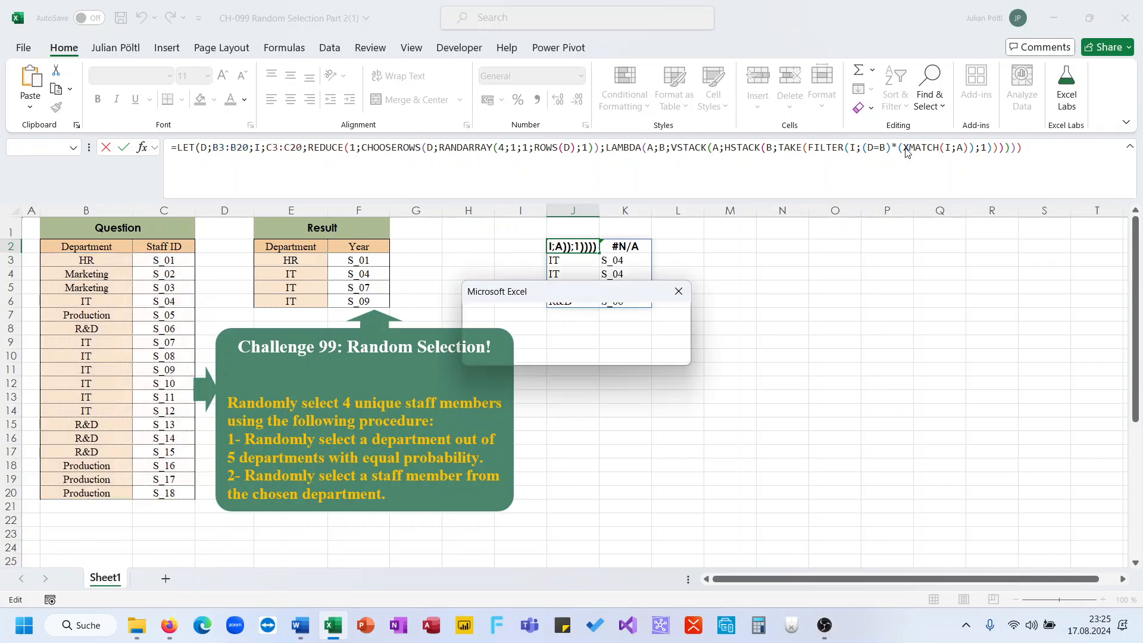
{"action": "key", "text": "Return"}
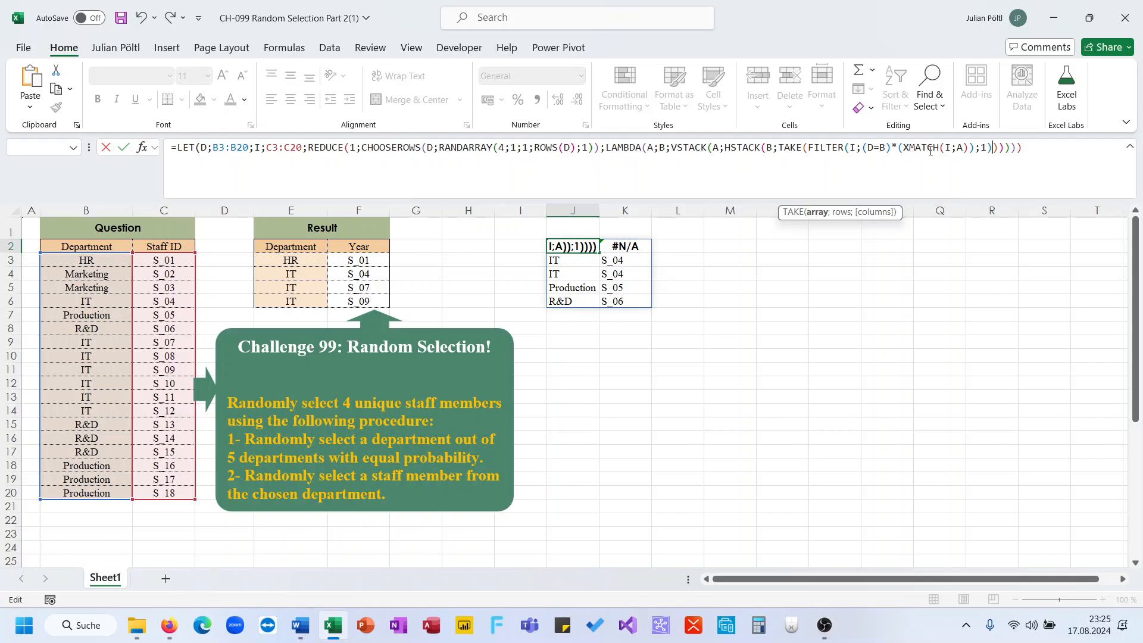
{"action": "left_click", "coordinate": [968, 149]}
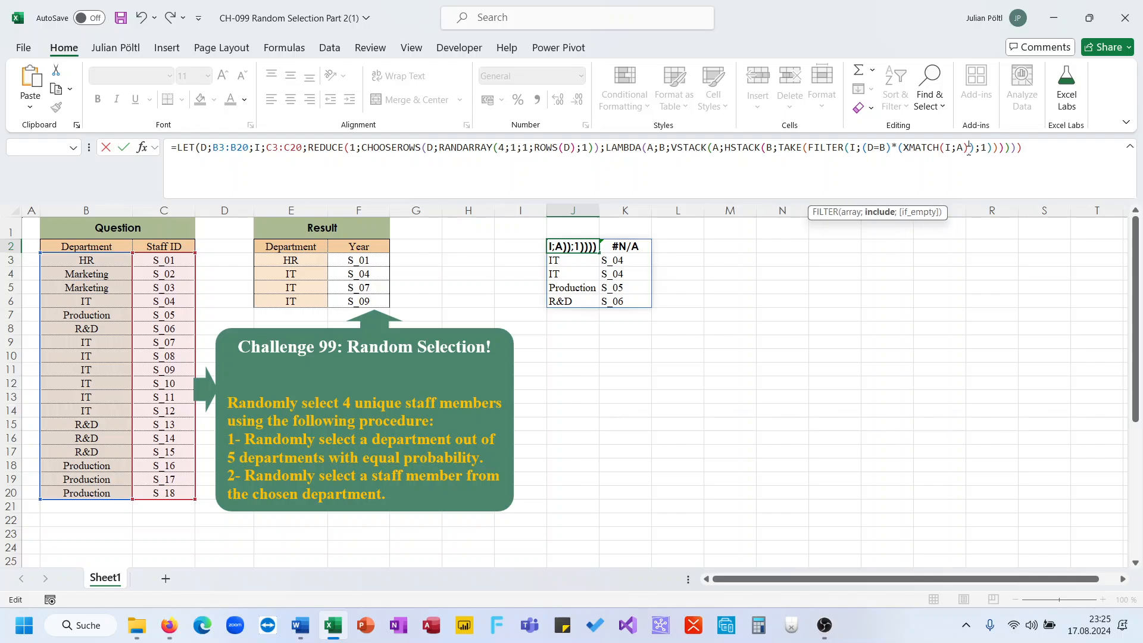
{"action": "type", "text": ")"}
{"action": "key", "text": "Return"}
Enter =XMATCH(C3:C20;F3:F6) in L3 to match all staff IDs against the sample result list
{"action": "key", "text": "Up"}
{"action": "key", "text": "Right"}
{"action": "key", "text": "Right"}
{"action": "key", "text": "Down"}
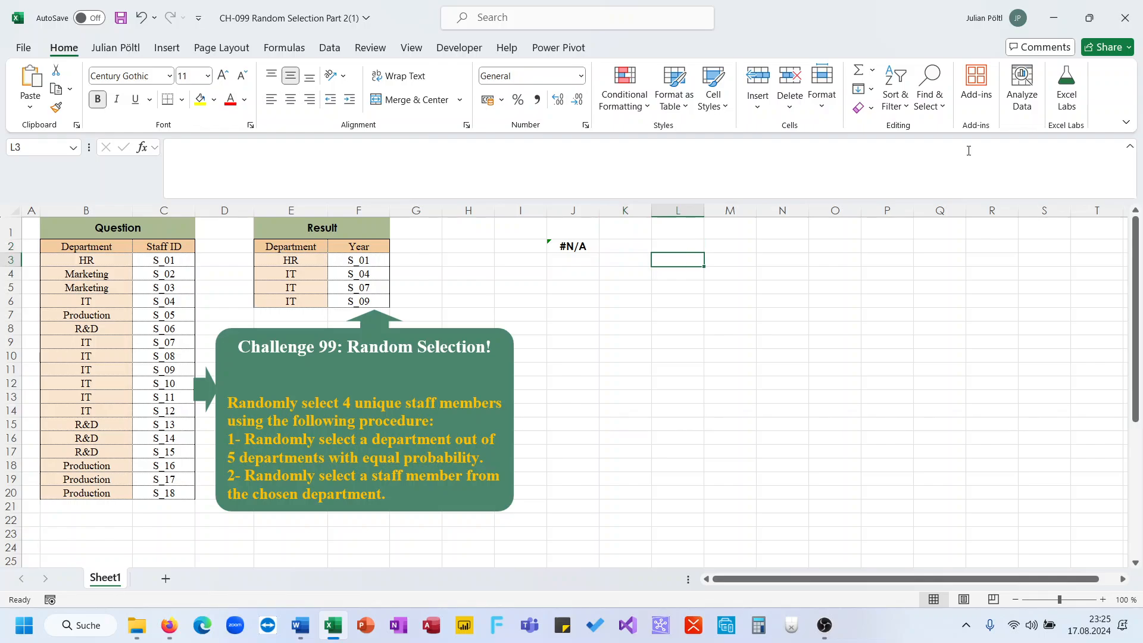
{"action": "type", "text": "=xm"}
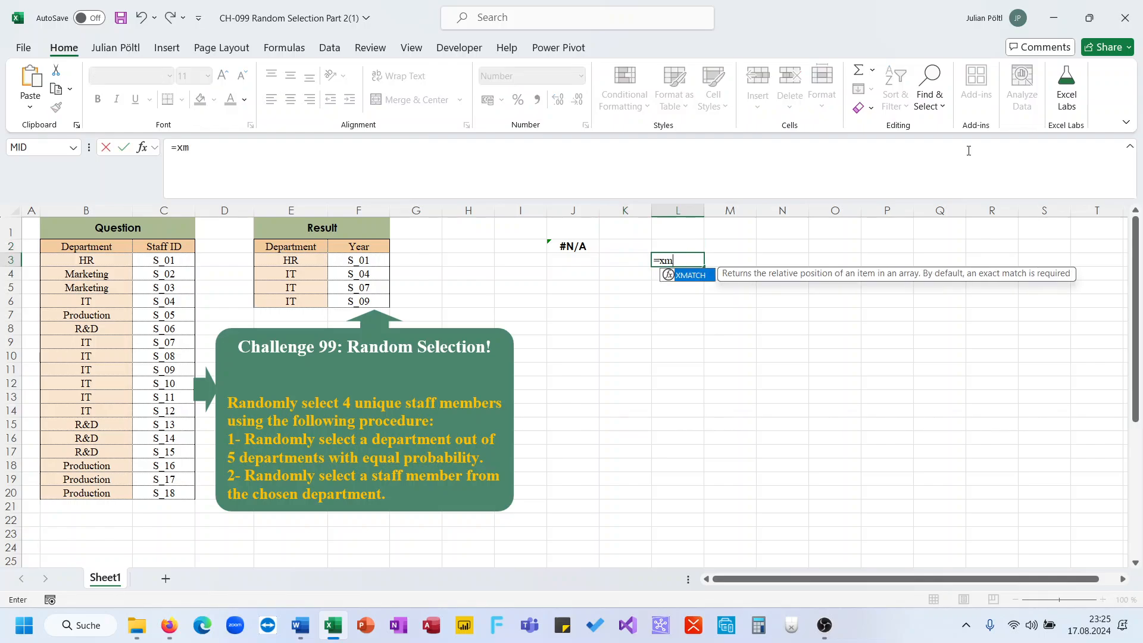
{"action": "key", "text": "Tab"}
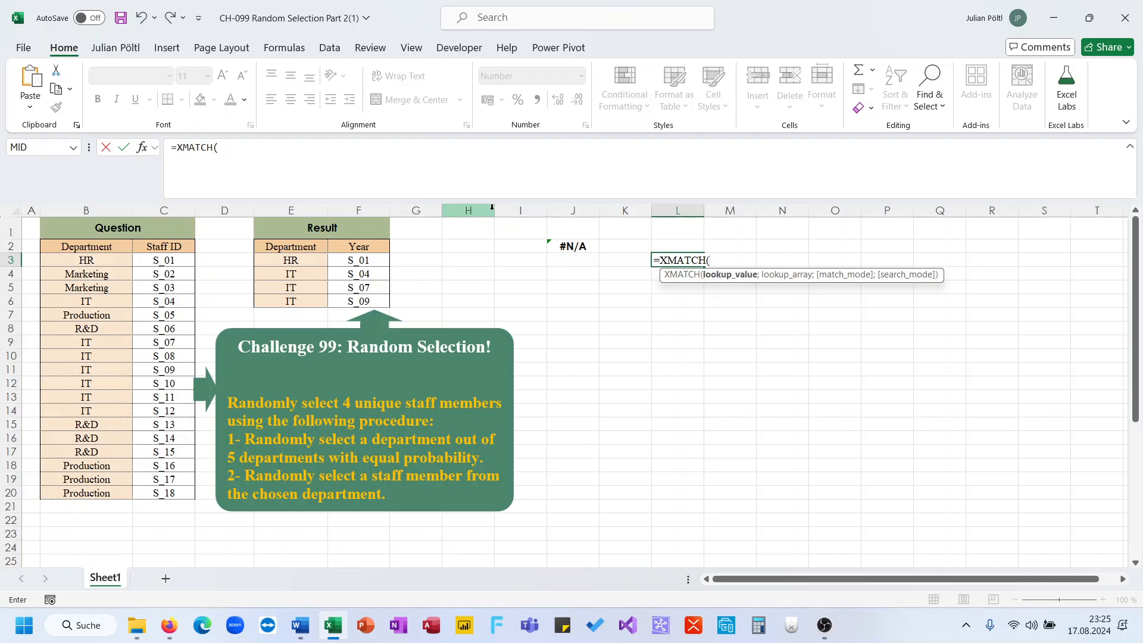
{"action": "left_click", "coordinate": [165, 262]}
{"action": "key", "text": "ctrl+shift+Down"}
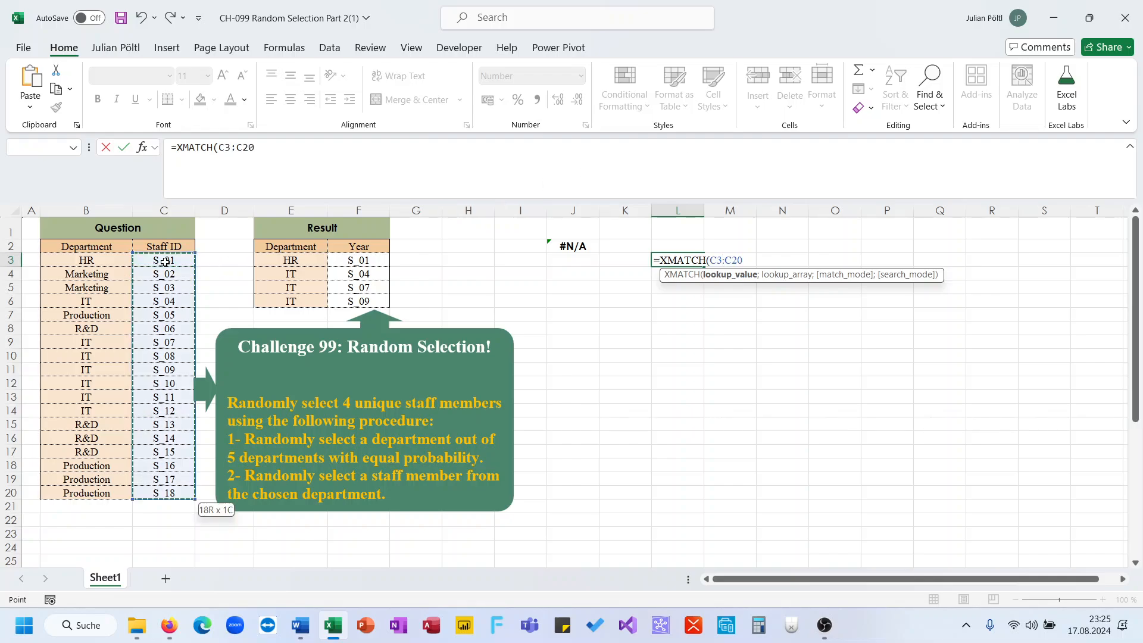
{"action": "type", "text": ";"}
{"action": "left_click_drag", "start_coordinate": [352, 260], "coordinate": [350, 310]}
{"action": "key", "text": "Return"}
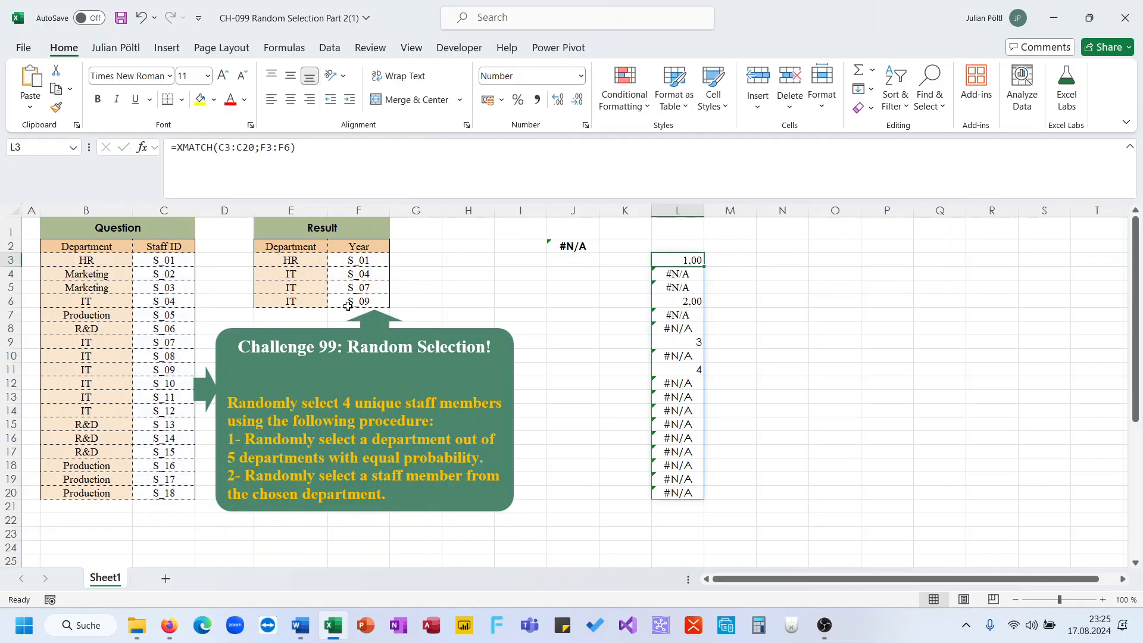
Examine the XMATCH results spilled down column L for matched and unmatched staff IDs
{"action": "key", "text": "Down"}
{"action": "key", "text": "Down"}
{"action": "key", "text": "Down"}
{"action": "key", "text": "Down"}
{"action": "key", "text": "Down"}
{"action": "key", "text": "Down"}
{"action": "key", "text": "Down"}
{"action": "key", "text": "Up"}
{"action": "key", "text": "Up"}
{"action": "key", "text": "Up"}
{"action": "key", "text": "Up"}
{"action": "key", "text": "Up"}
{"action": "key", "text": "Up"}
{"action": "key", "text": "Up"}
{"action": "key", "text": "Up"}
{"action": "key", "text": "Up"}
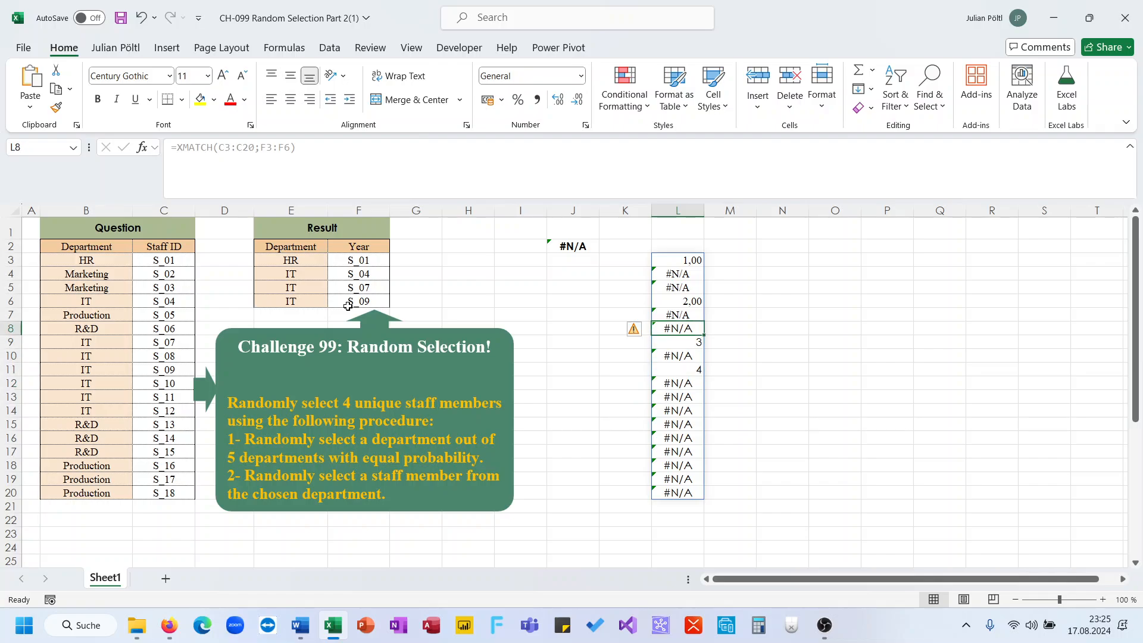
Enter =NOT(ISNUMBER(L3#)) in M3 to flag the staff IDs that have no match
{"action": "key", "text": "Right"}
{"action": "key", "text": "Down"}
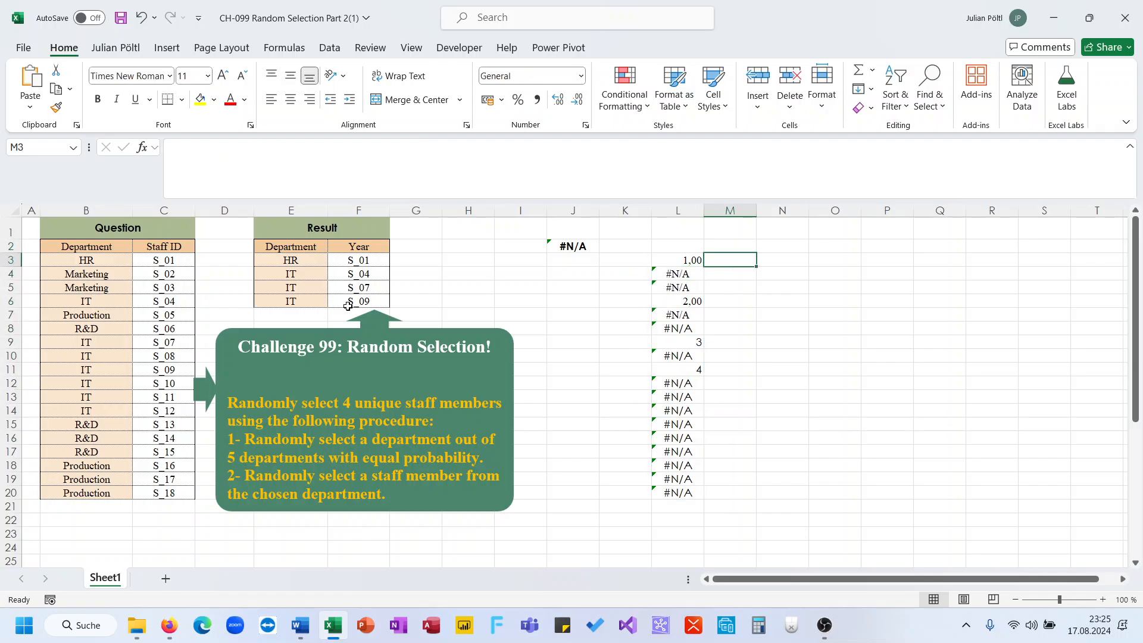
{"action": "type", "text": "=not(isn"}
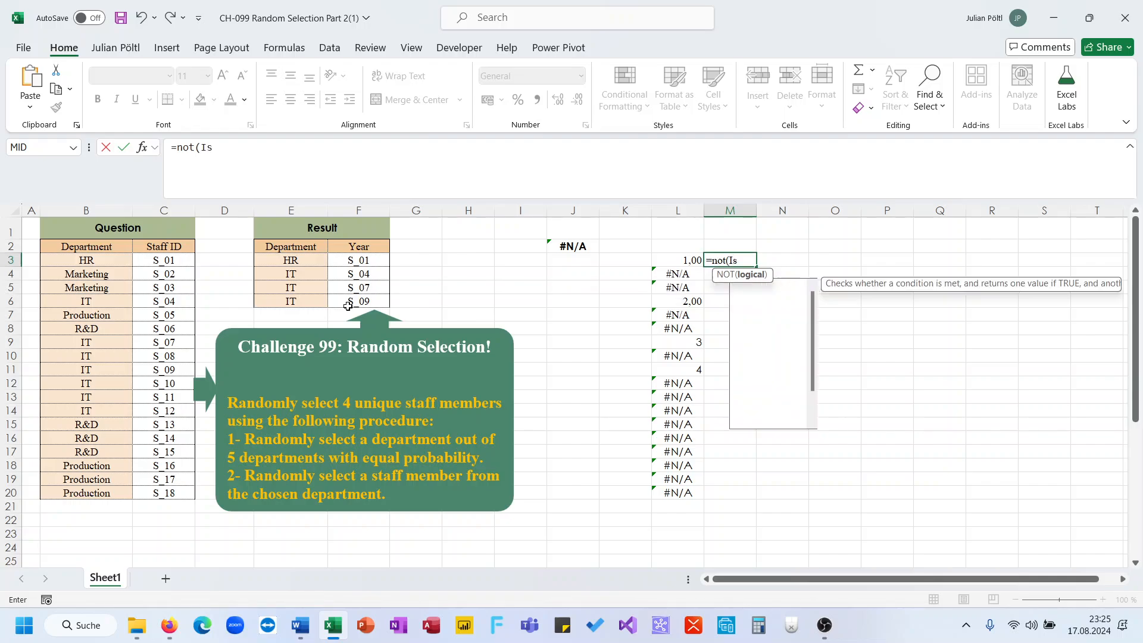
{"action": "key", "text": "Tab"}
{"action": "key", "text": "BackSpace"}
{"action": "key", "text": "BackSpace"}
{"action": "key", "text": "Down"}
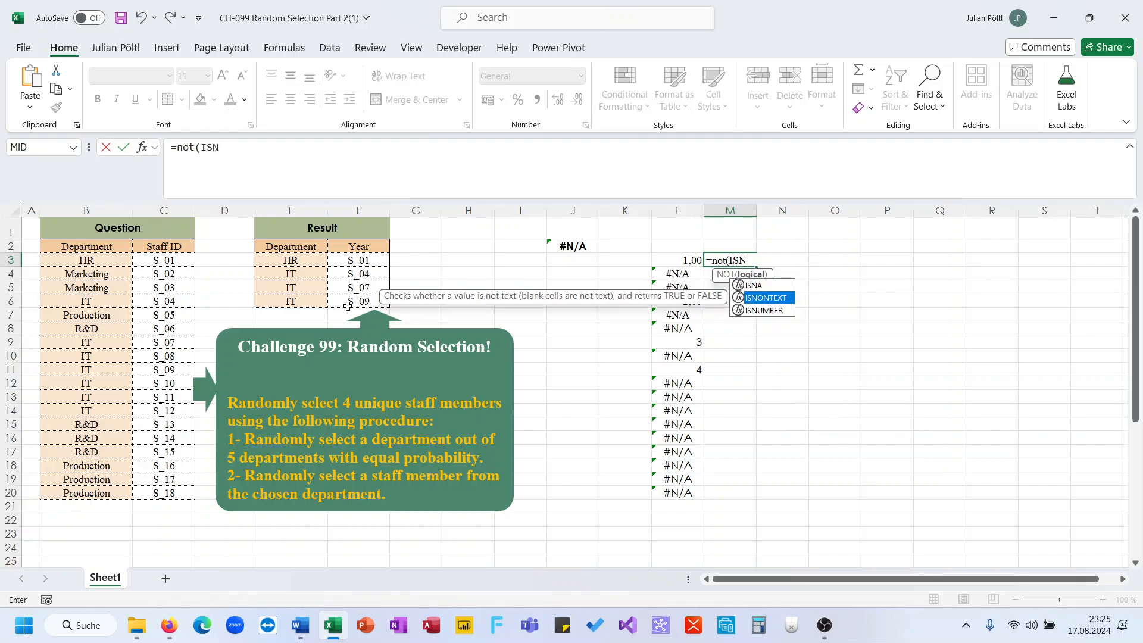
{"action": "key", "text": "Down"}
{"action": "key", "text": "Tab"}
{"action": "key", "text": "Left"}
{"action": "type", "text": "#"}
{"action": "key", "text": "Return"}
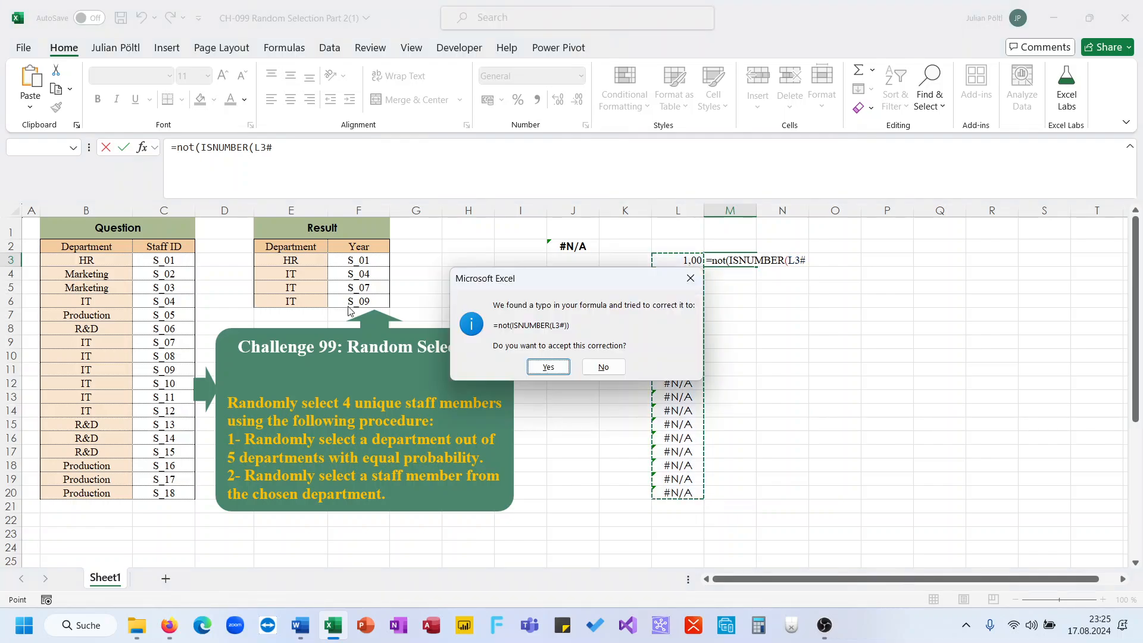
{"action": "key", "text": "Return"}
Enter =ISNA(L3#) in N3 as a shorter test for the staff IDs without a match
{"action": "key", "text": "Up"}
{"action": "key", "text": "Right"}
{"action": "type", "text": "=isn"}
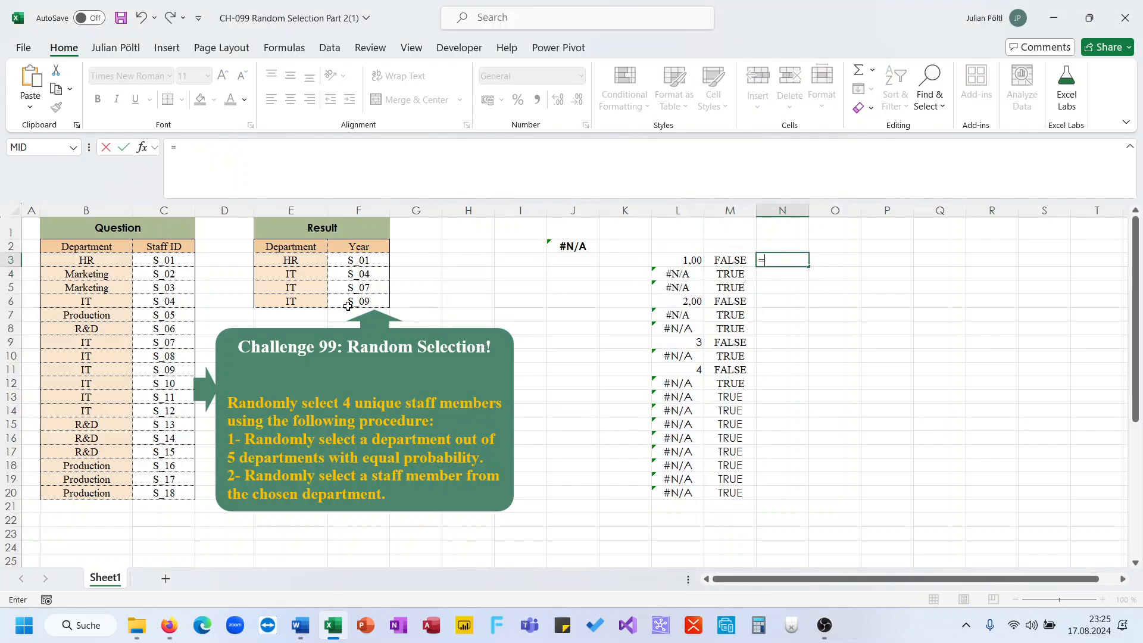
{"action": "key", "text": "Tab"}
{"action": "key", "text": "Left"}
{"action": "key", "text": "Left"}
{"action": "type", "text": "#"}
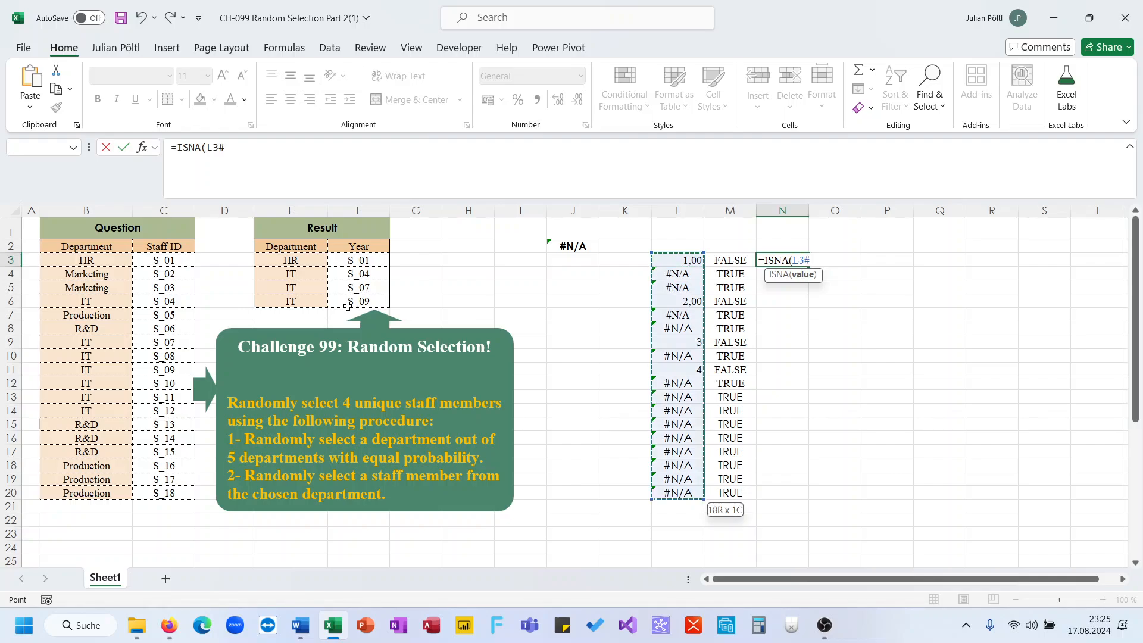
{"action": "key", "text": "Return"}
Compare the NOT(ISNUMBER(L3#)) results in column M with the ISNA(L3#) results in column N
{"action": "key", "text": "Left"}
{"action": "key", "text": "Down"}
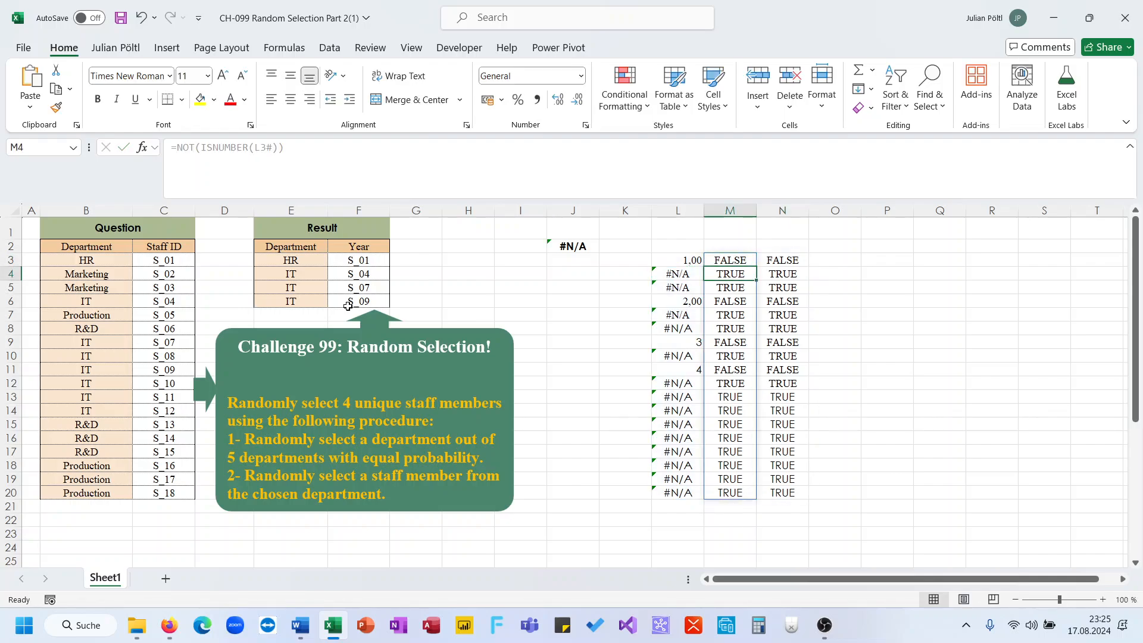
{"action": "key", "text": "Right"}
{"action": "key", "text": "Left"}
{"action": "key", "text": "Up"}
{"action": "key", "text": "Right"}
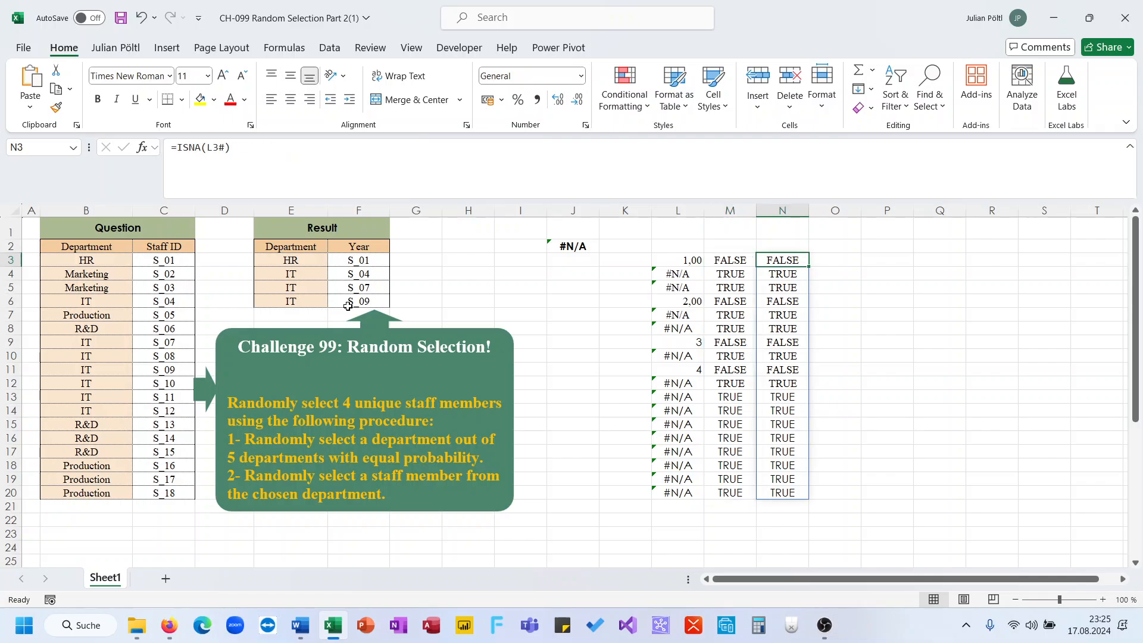
{"action": "key", "text": "Right"}
{"action": "key", "text": "Left"}
{"action": "key", "text": "Left"}
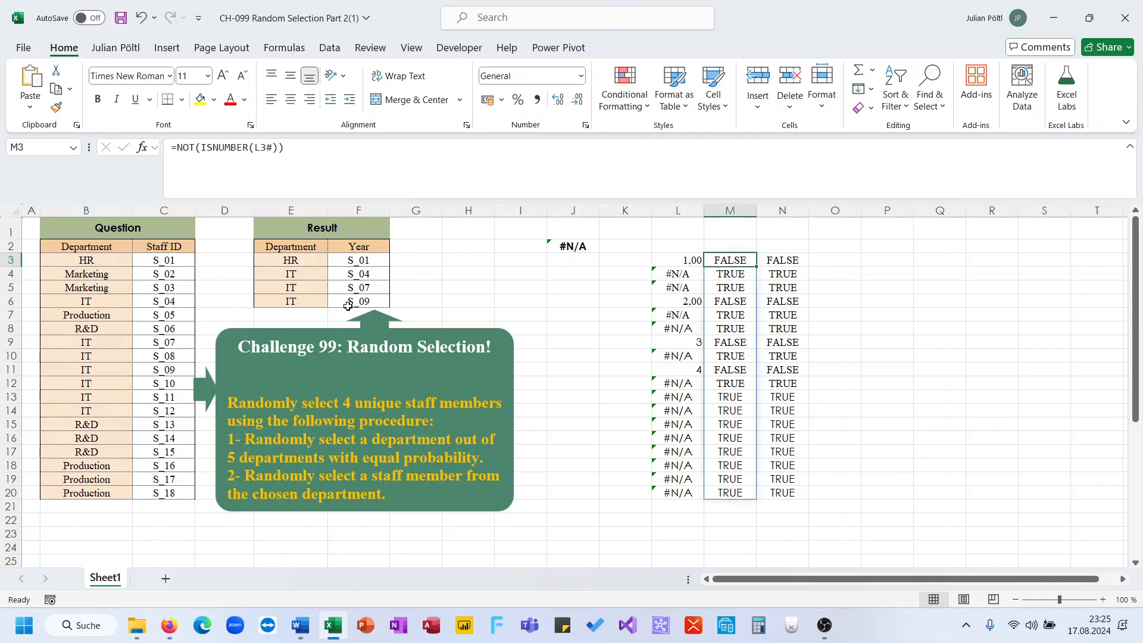
{"action": "key", "text": "Right"}
{"action": "key", "text": "Right"}
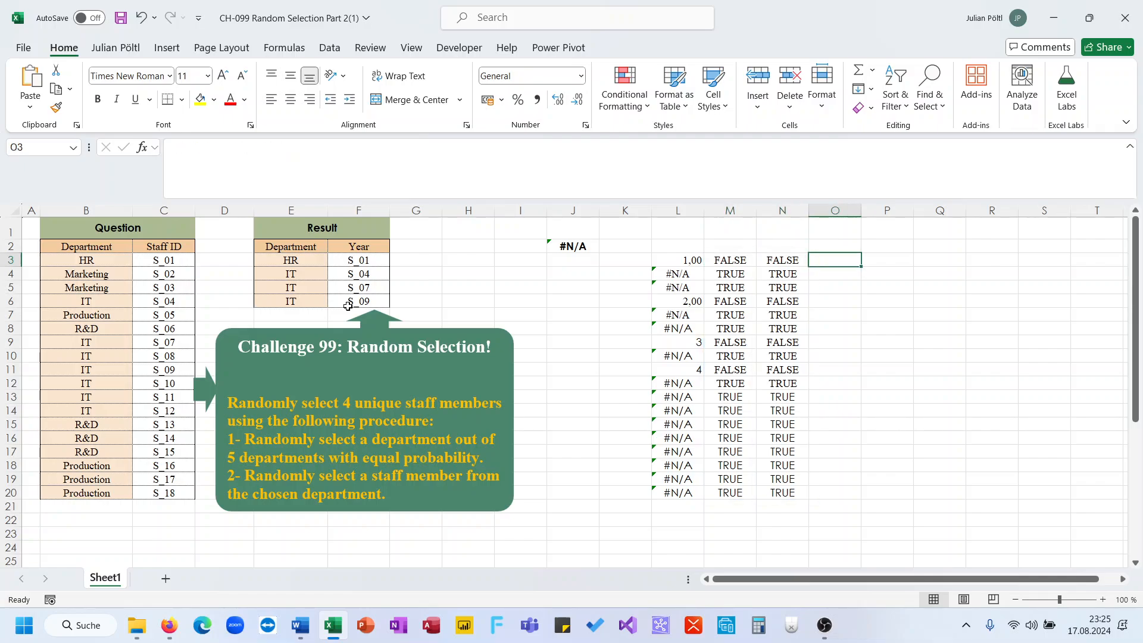
Wrap XMATCH(I;A) in ISNA inside FILTER's second condition and enter the formula in J2
{"action": "left_click", "coordinate": [590, 248]}
{"action": "left_click", "coordinate": [901, 148]}
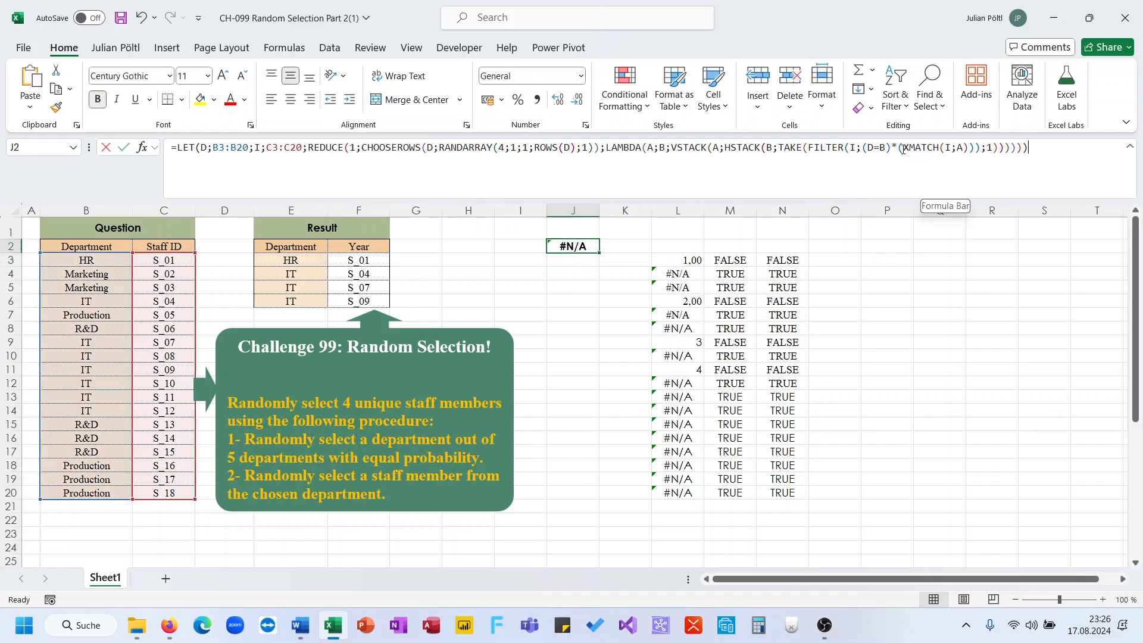
{"action": "type", "text": "isn"}
{"action": "key", "text": "Tab"}
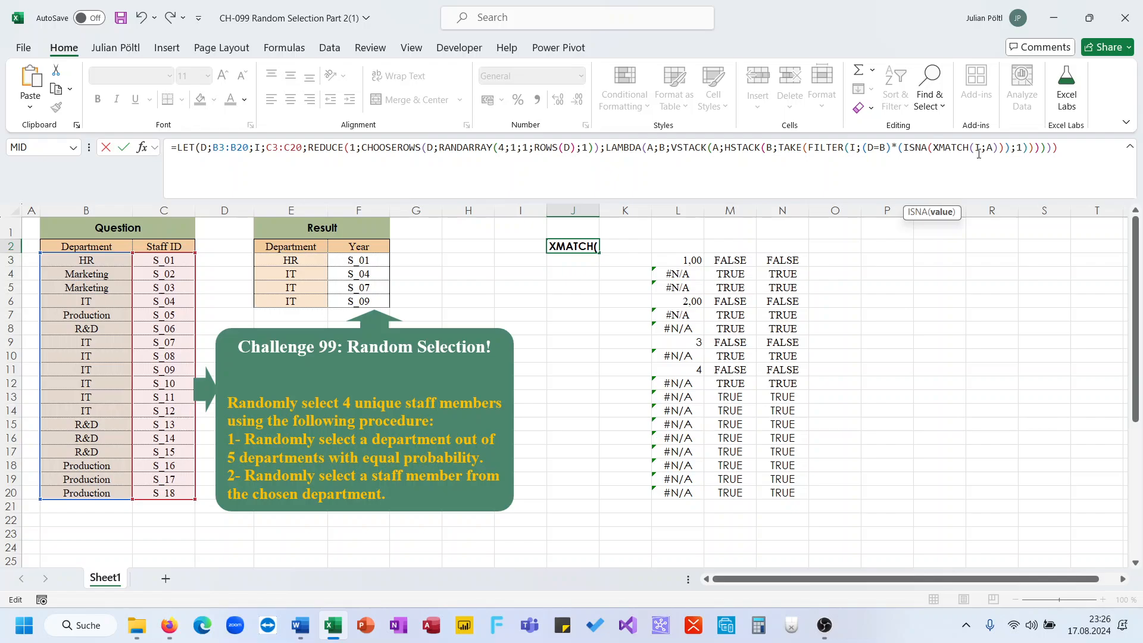
{"action": "left_click", "coordinate": [1000, 148]}
{"action": "type", "text": ")"}
{"action": "key", "text": "Return"}
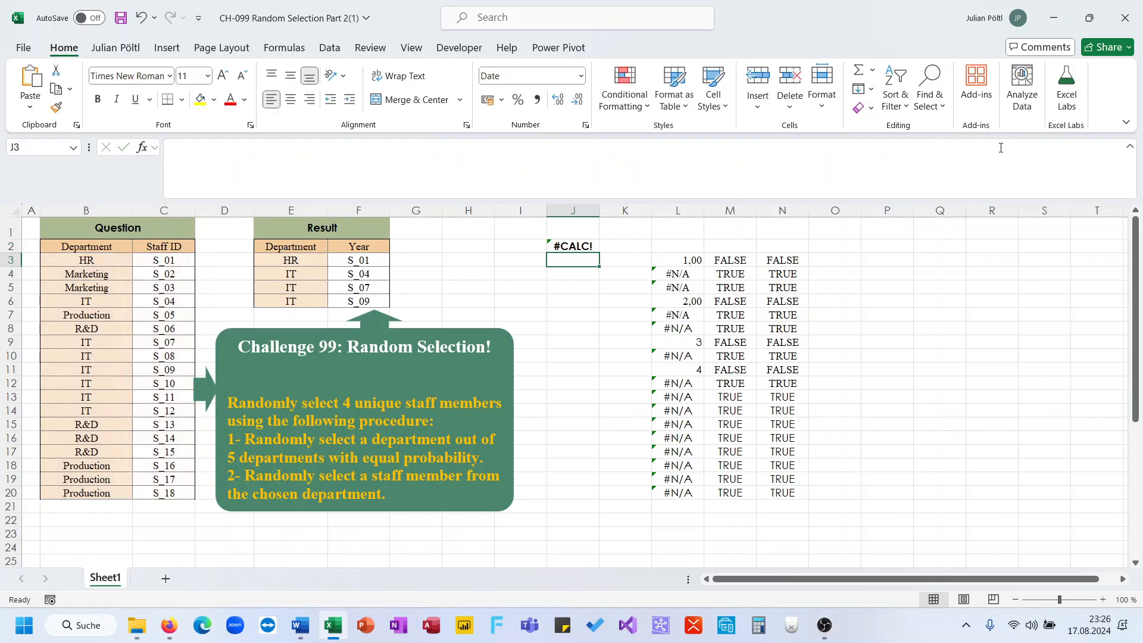
Clear the helper formulas in L3:N3
{"action": "left_click", "coordinate": [1000, 148]}
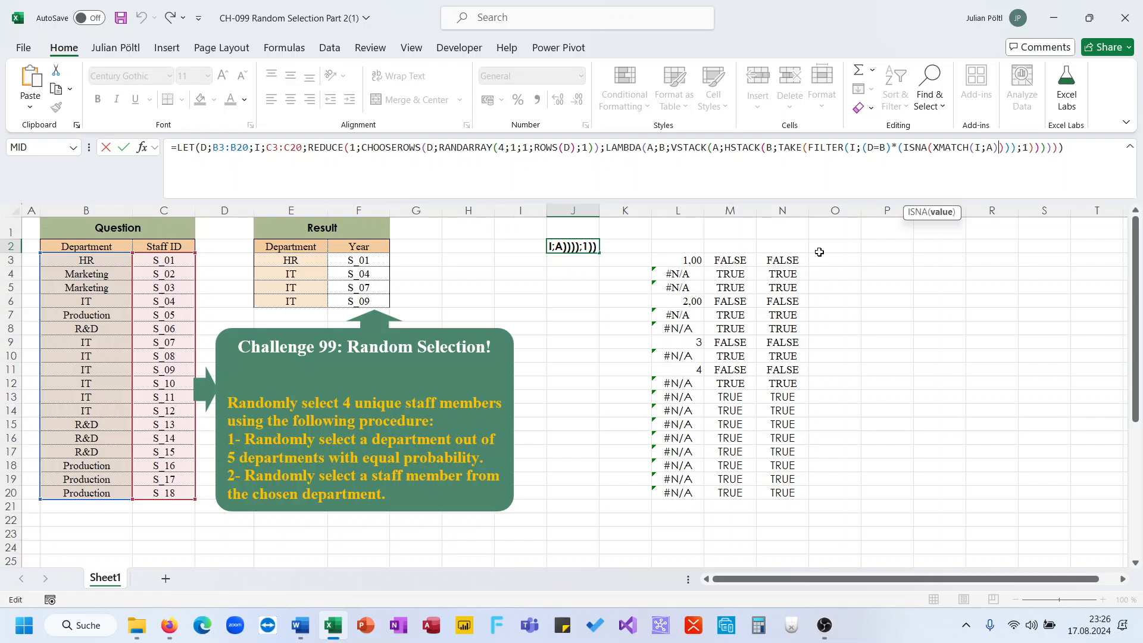
{"action": "left_click_drag", "start_coordinate": [684, 261], "coordinate": [762, 264]}
{"action": "key", "text": "Delete"}
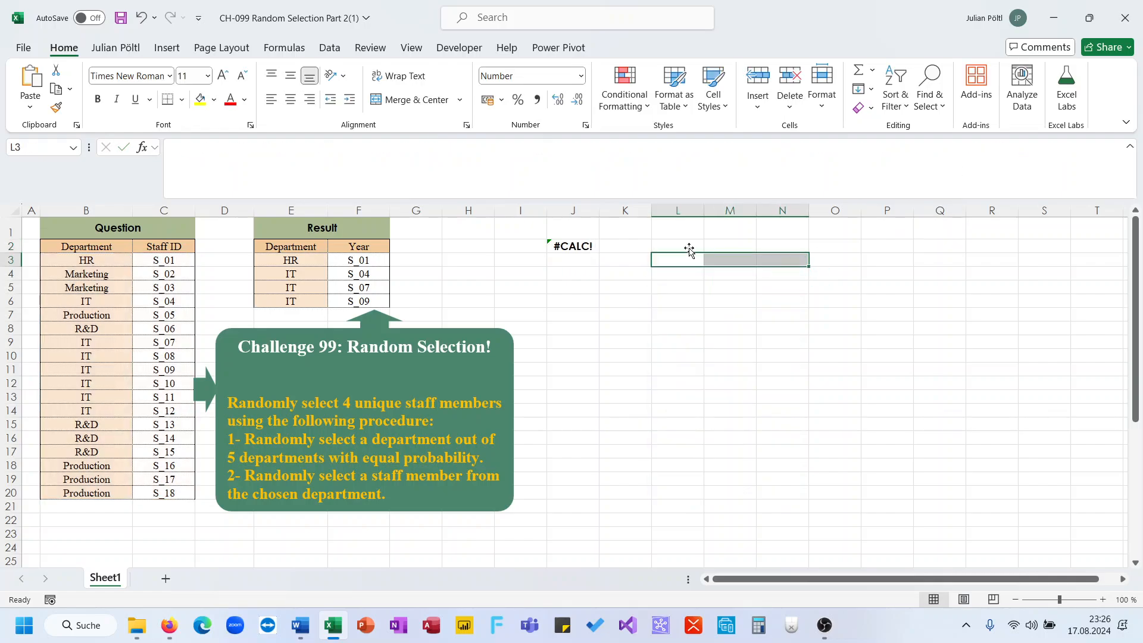
Undo the recent changes, including the helper formulas in L3:N3 and the extra match condition in J2's FILTER
{"action": "left_click", "coordinate": [573, 246]}
{"action": "left_click", "coordinate": [860, 175]}
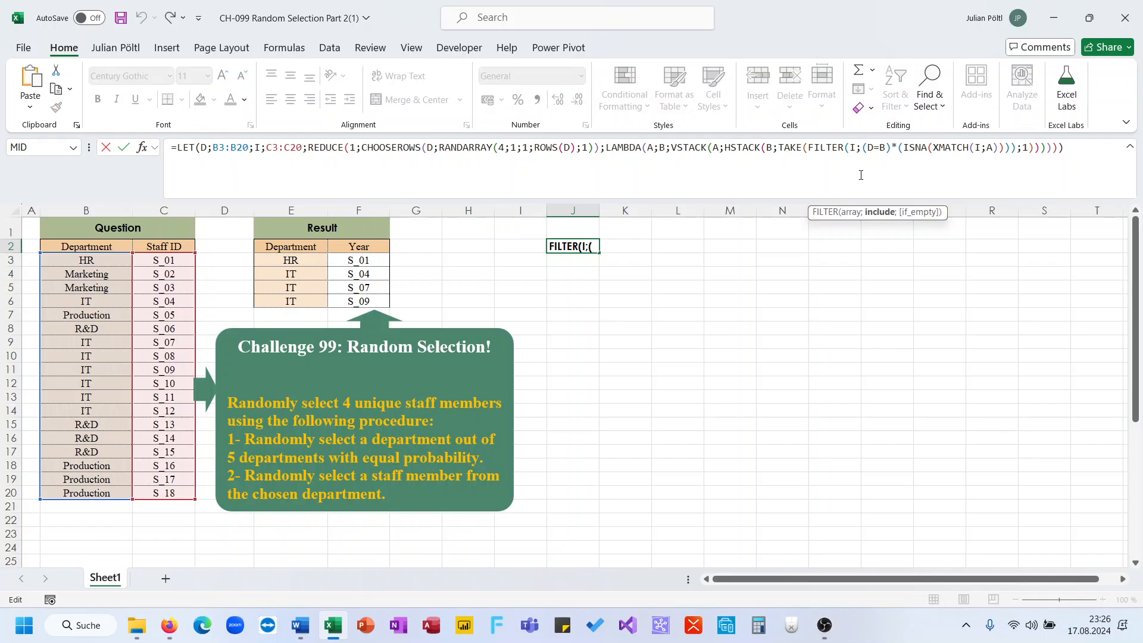
{"action": "key", "text": "Escape"}
{"action": "key", "text": "ctrl+z"}
{"action": "key", "text": "ctrl+z"}
{"action": "key", "text": "ctrl+z"}
{"action": "key", "text": "ctrl+z"}
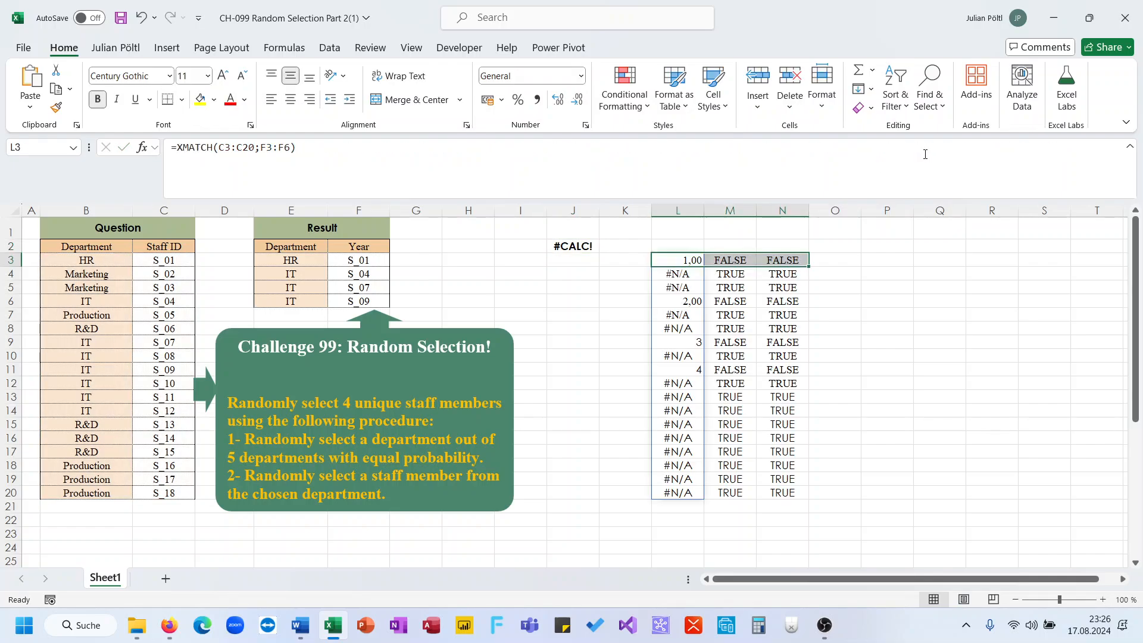
{"action": "key", "text": "ctrl+z"}
{"action": "key", "text": "ctrl+z"}
{"action": "key", "text": "ctrl+z"}
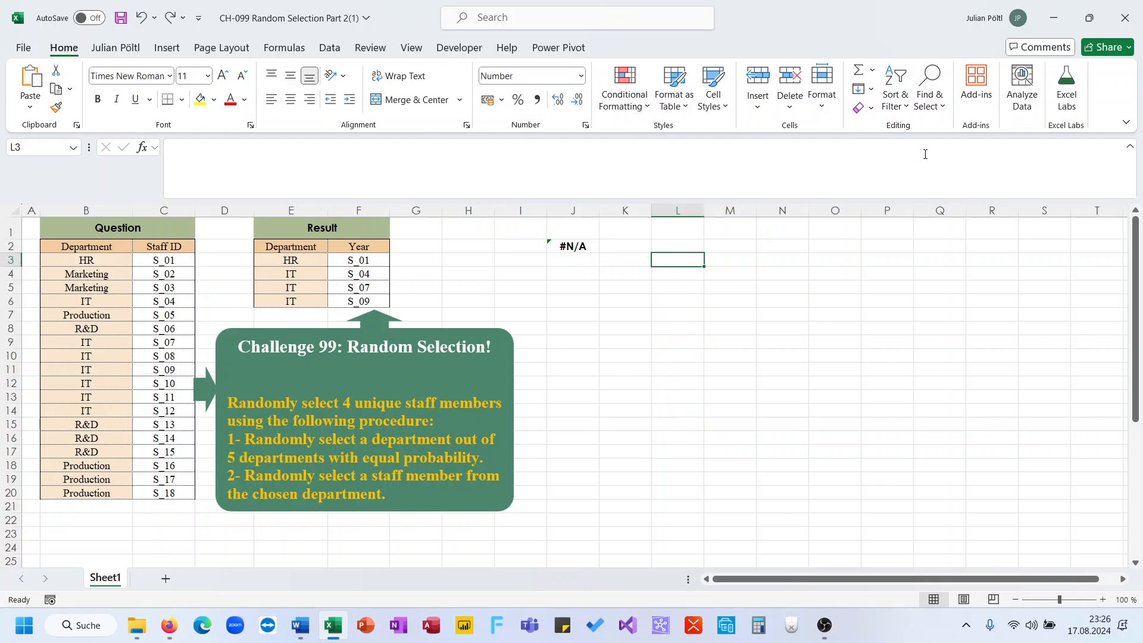
Change FILTER's condition in J2 to (D=B)*ISNA(XMATCH(I;A)) to exclude staff already drawn
{"action": "left_click", "coordinate": [884, 154]}
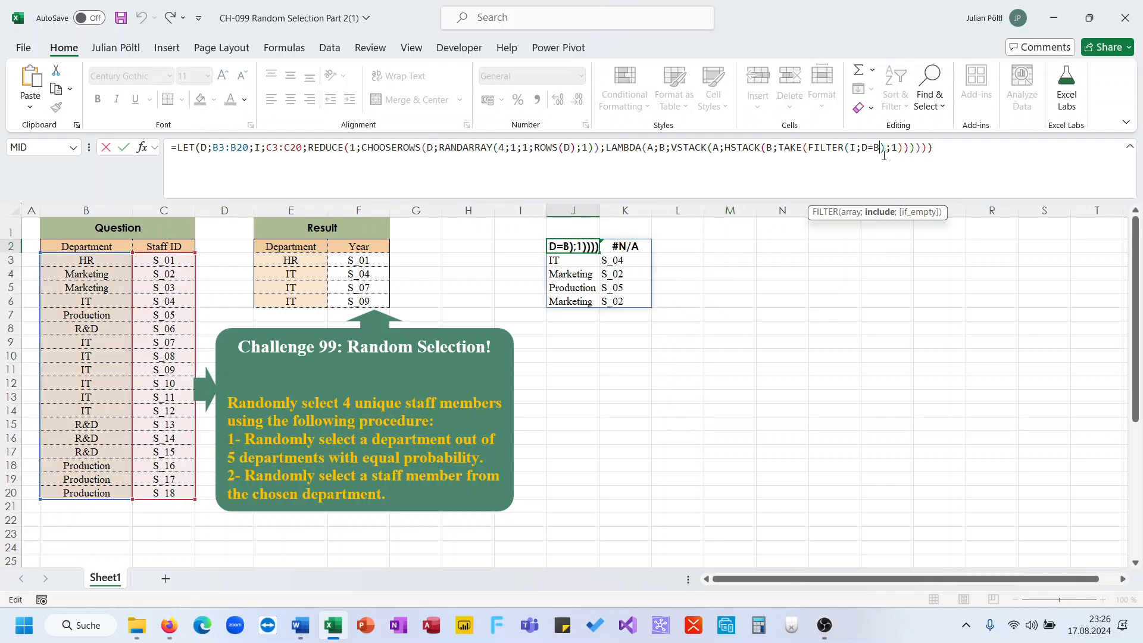
{"action": "left_click", "coordinate": [861, 151]}
{"action": "type", "text": "(D=B"}
{"action": "type", "text": ")"}
{"action": "type", "text": "*"}
{"action": "type", "text": "ISNA("}
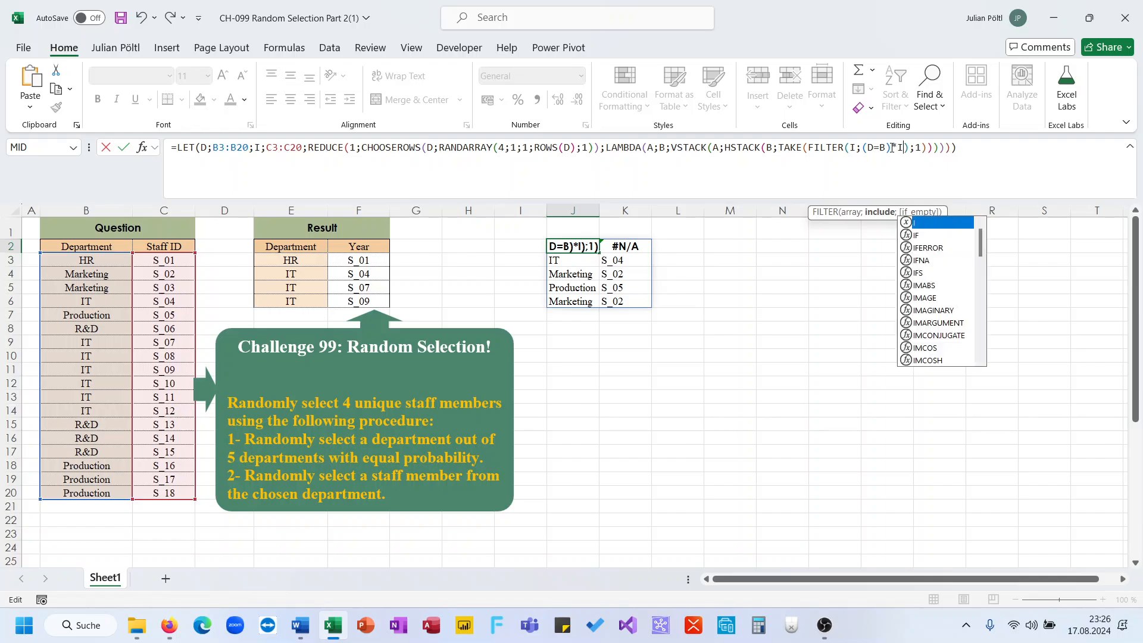
{"action": "type", "text": "XMATCH("}
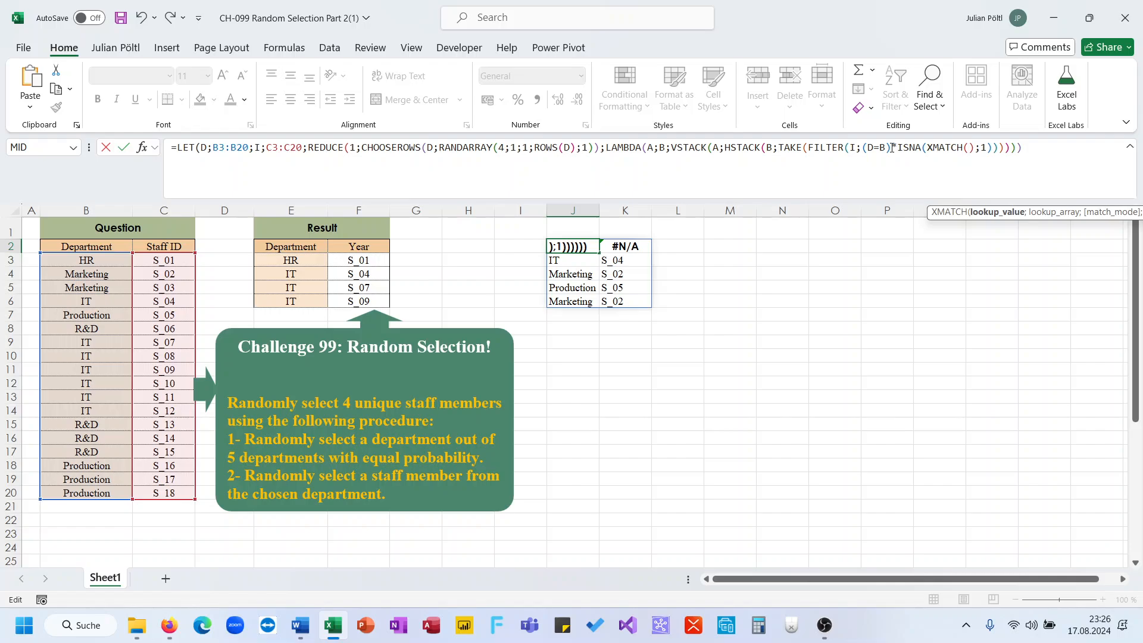
{"action": "type", "text": "I;A)"}
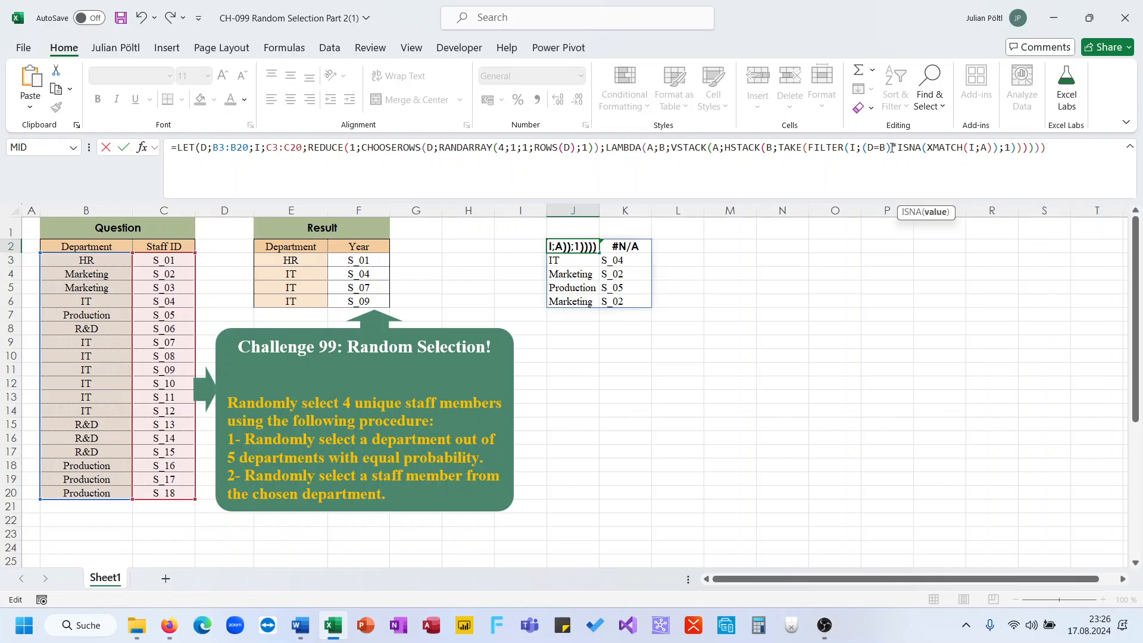
{"action": "type", "text": ")"}
{"action": "key", "text": "Return"}
{"action": "key", "text": "Up"}
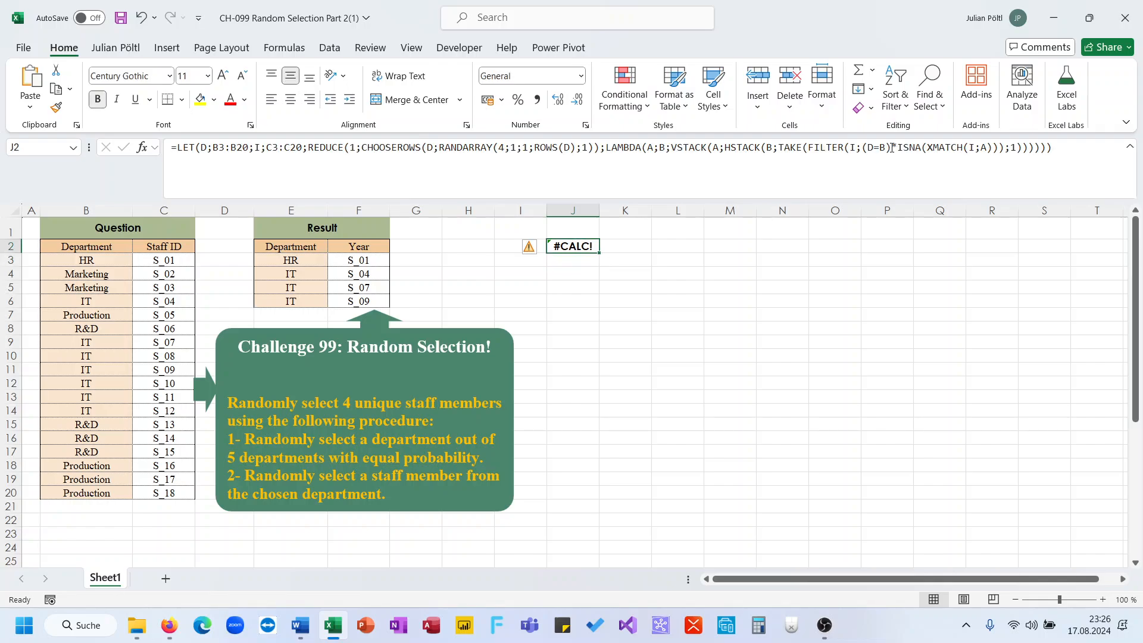
Temporarily undo the ISNA condition in J2 and examine the spilled array's two columns and its starting row
{"action": "left_click", "coordinate": [892, 147]}
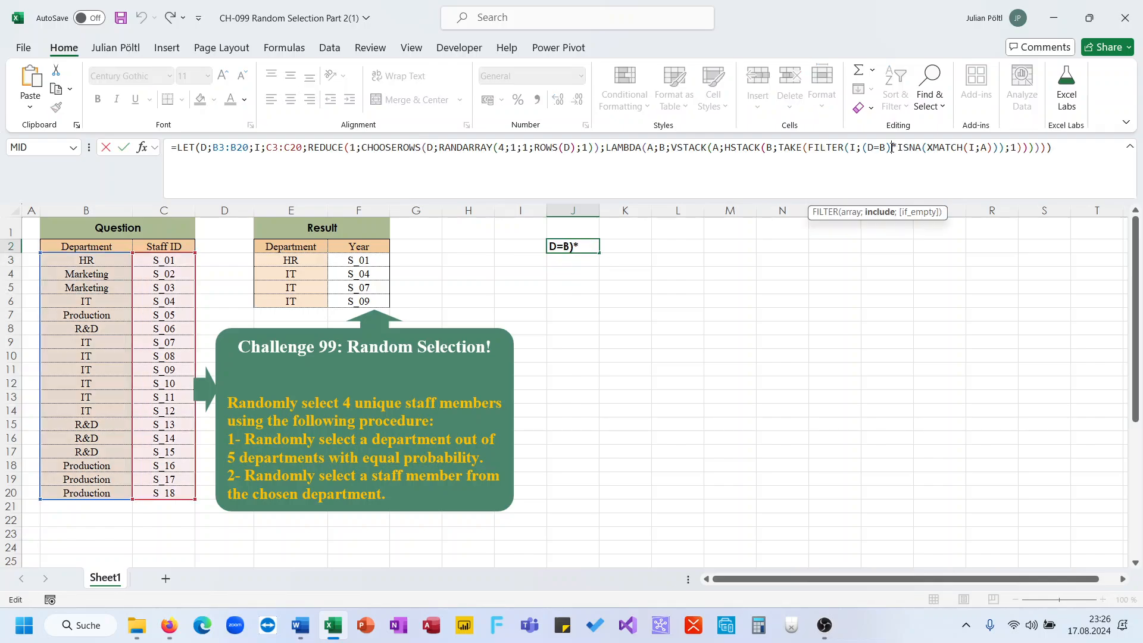
{"action": "left_click", "coordinate": [984, 147]}
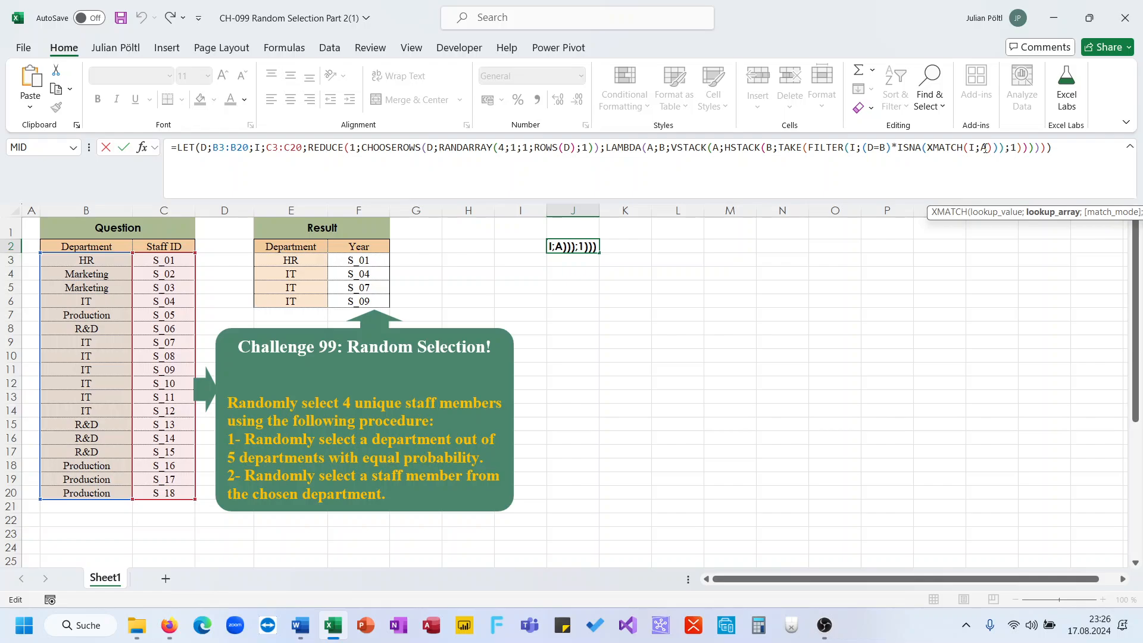
{"action": "key", "text": "Escape"}
{"action": "key", "text": "ctrl+z"}
{"action": "left_click_drag", "start_coordinate": [619, 261], "coordinate": [586, 261]}
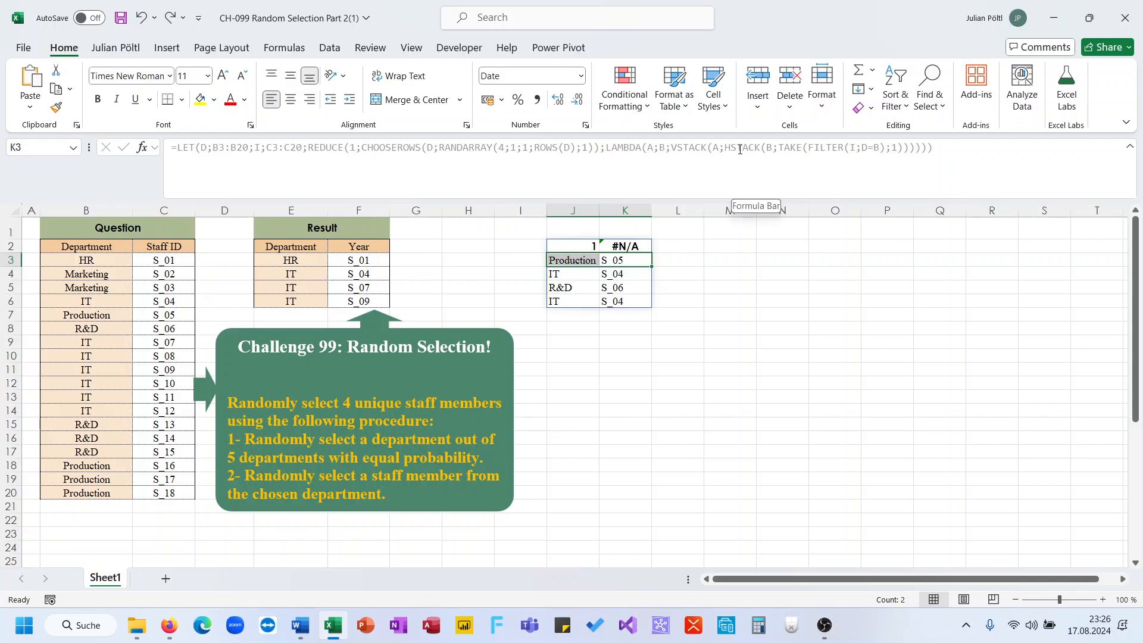
{"action": "left_click", "coordinate": [597, 247]}
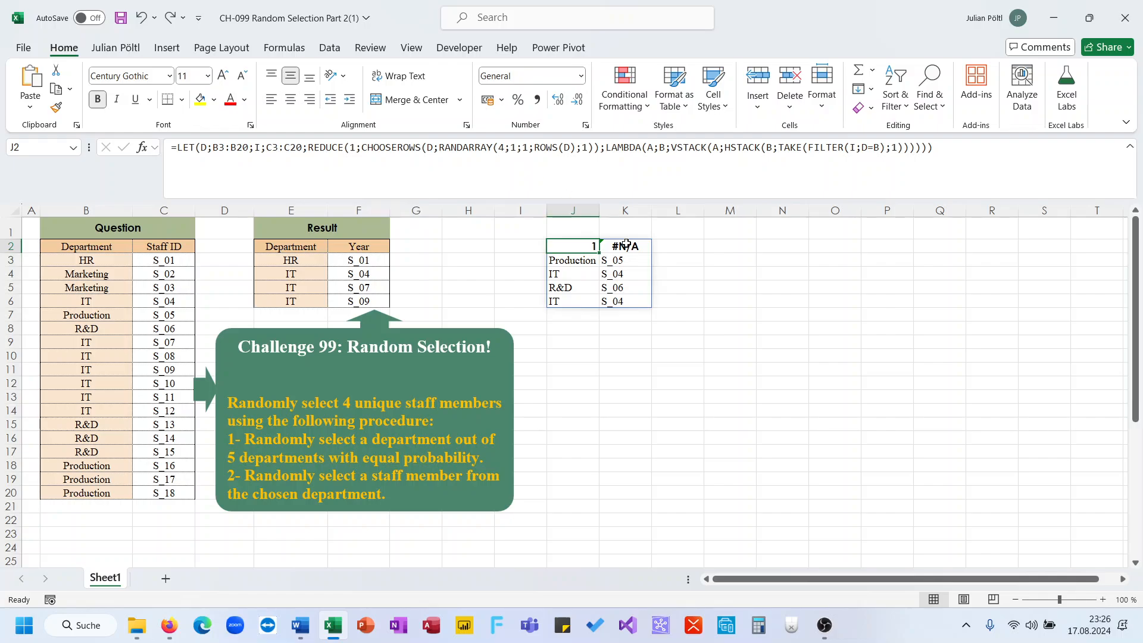
{"action": "left_click_drag", "start_coordinate": [625, 244], "coordinate": [594, 246]}
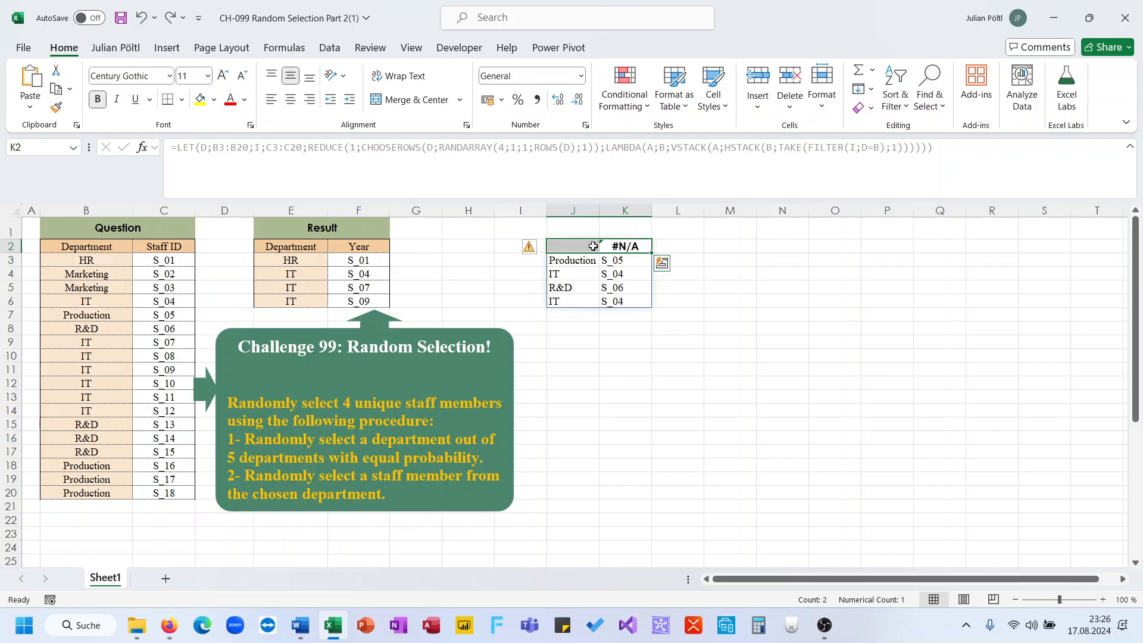
{"action": "left_click", "coordinate": [610, 246]}
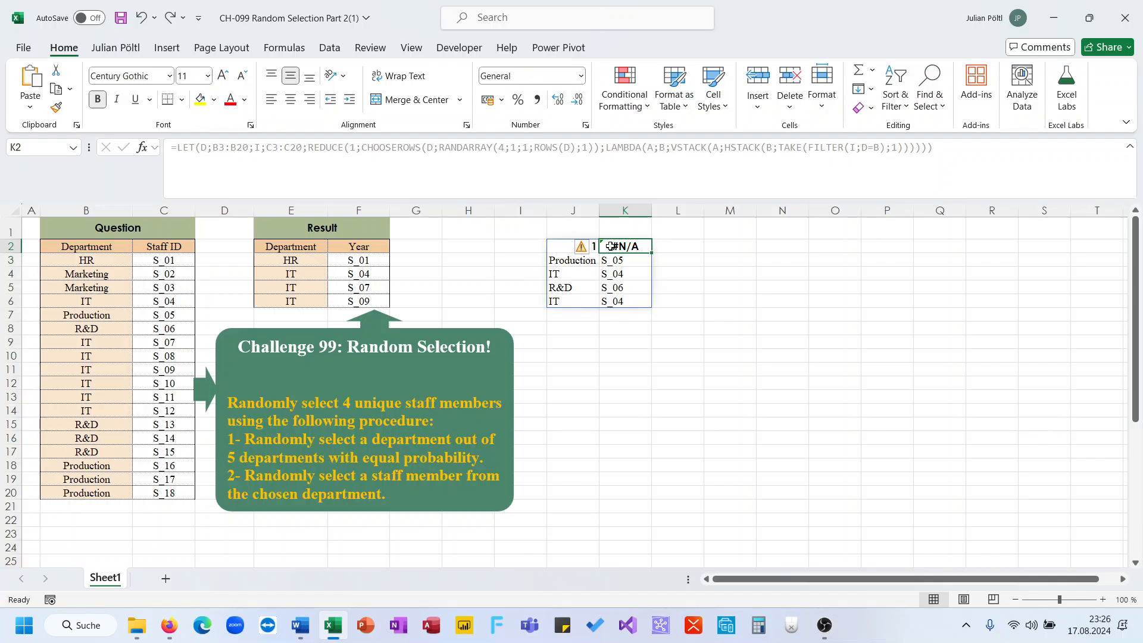
{"action": "left_click", "coordinate": [565, 246]}
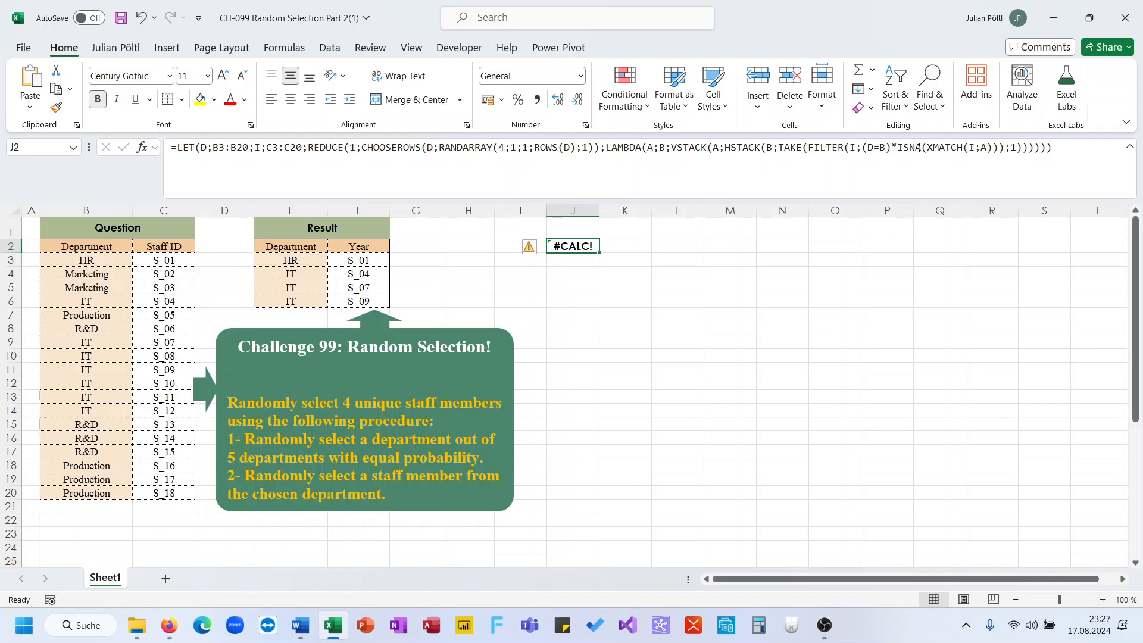
Replace XMATCH's lookup array A with TAKE(A;;-1) in J2 and check the drawn rows in J3:K6
{"action": "left_click", "coordinate": [985, 147]}
{"action": "key", "text": "BackSpace"}
{"action": "type", "text": "Ta"}
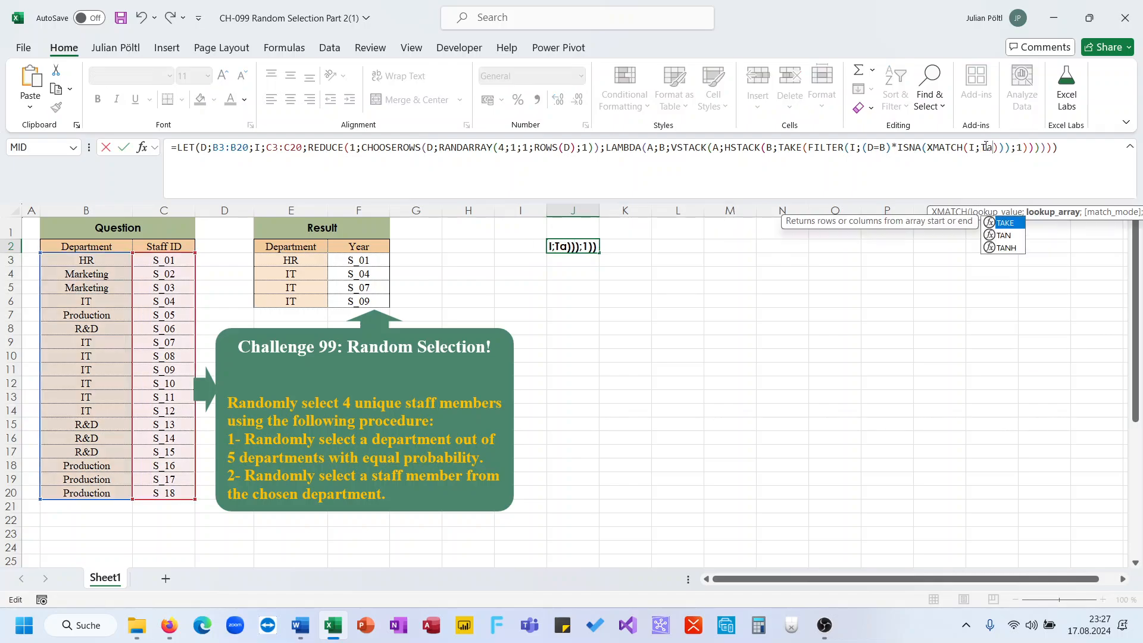
{"action": "key", "text": "Tab"}
{"action": "type", "text": "A;;-1)"}
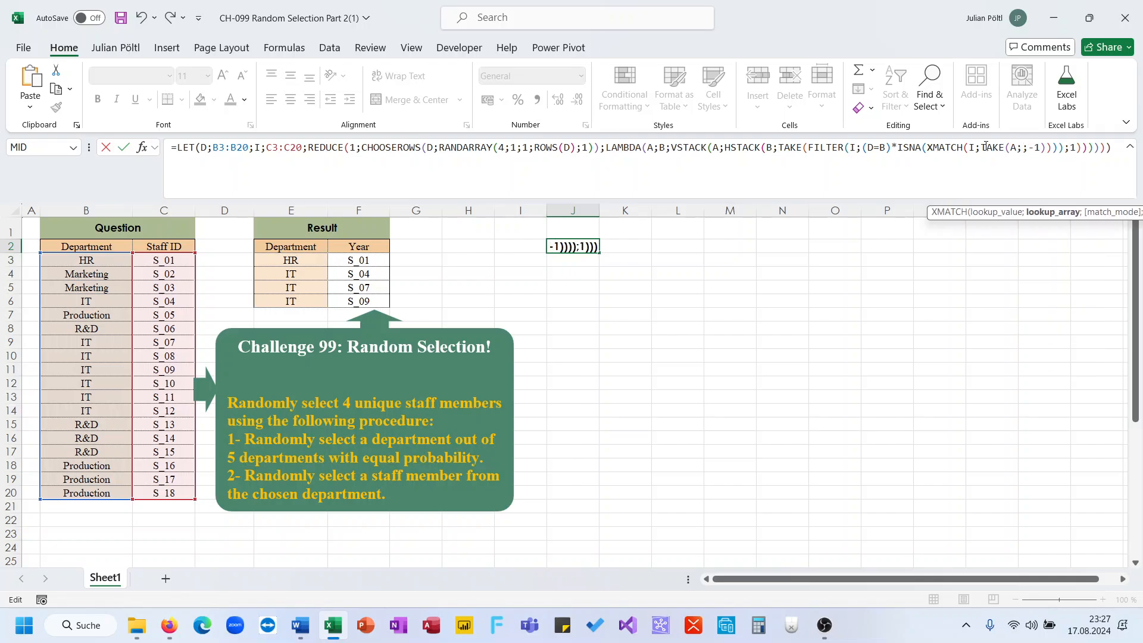
{"action": "key", "text": "ctrl+Return"}
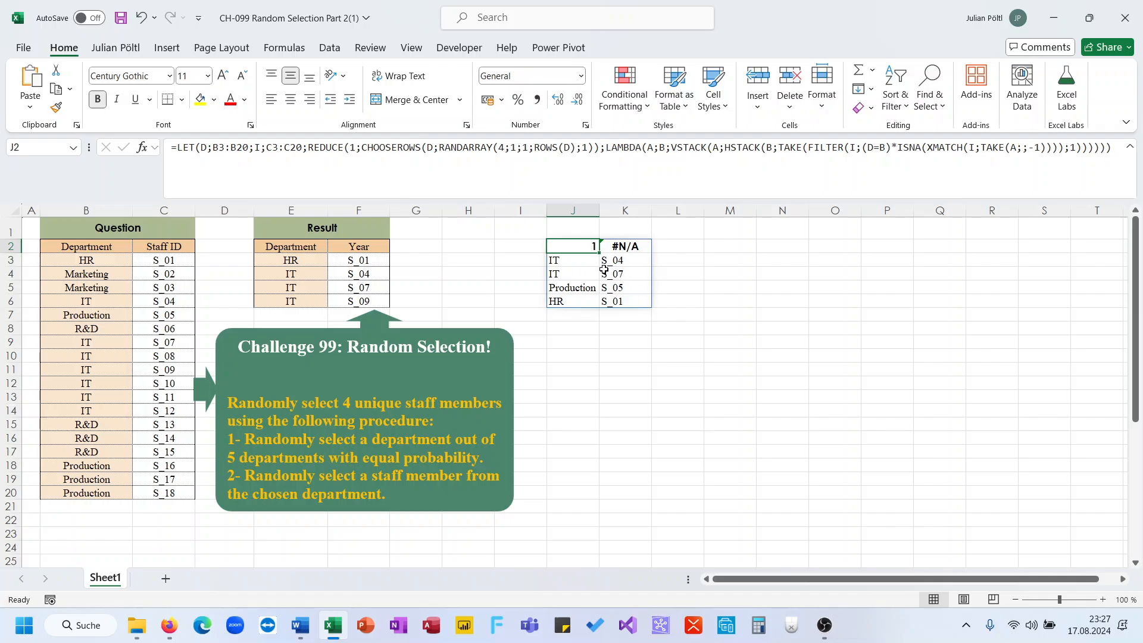
{"action": "left_click_drag", "start_coordinate": [582, 260], "coordinate": [613, 299]}
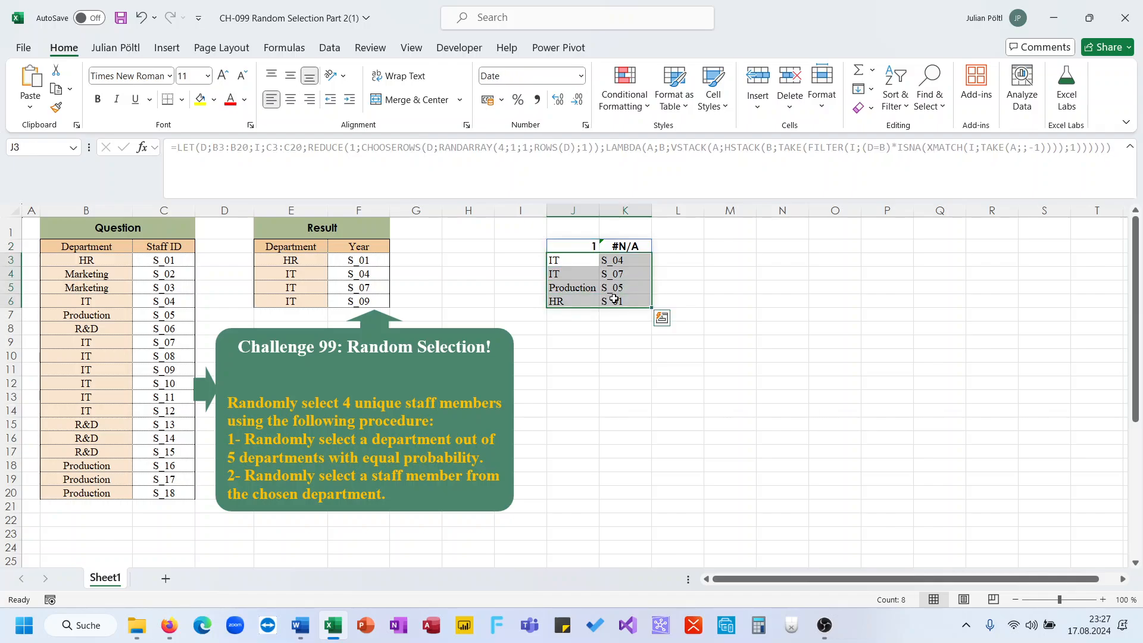
Replace REDUCE's initial value in J2 with HSTACK("Department";"Year") so the spilled result gets both headers
{"action": "left_click", "coordinate": [573, 246]}
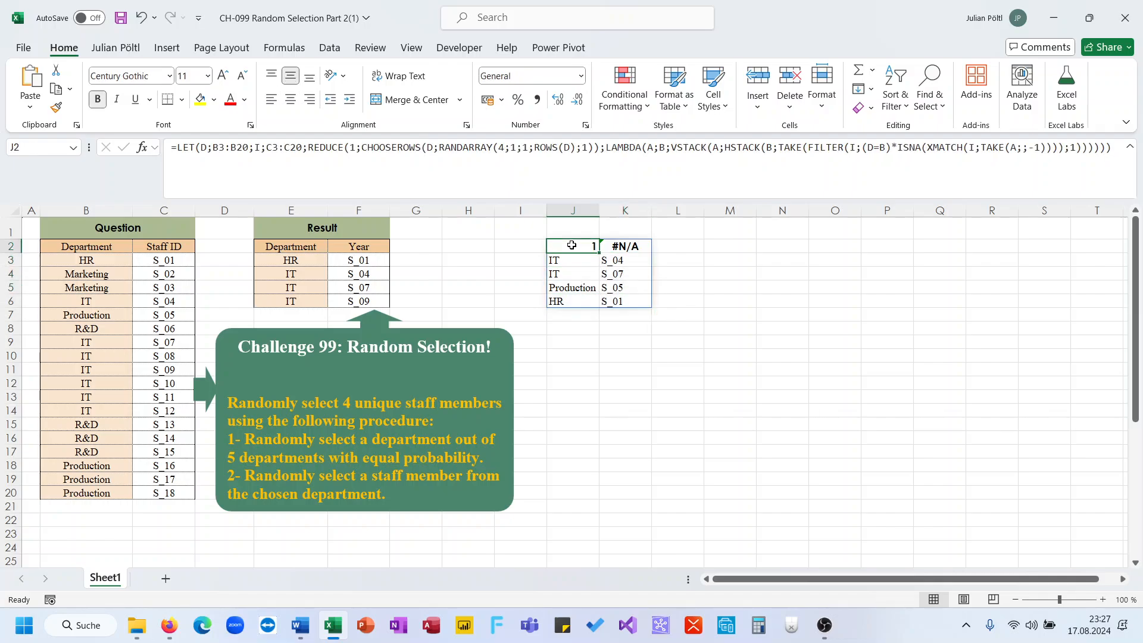
{"action": "left_click", "coordinate": [361, 154]}
{"action": "key", "text": "BackSpace"}
{"action": "type", "text": "\""}
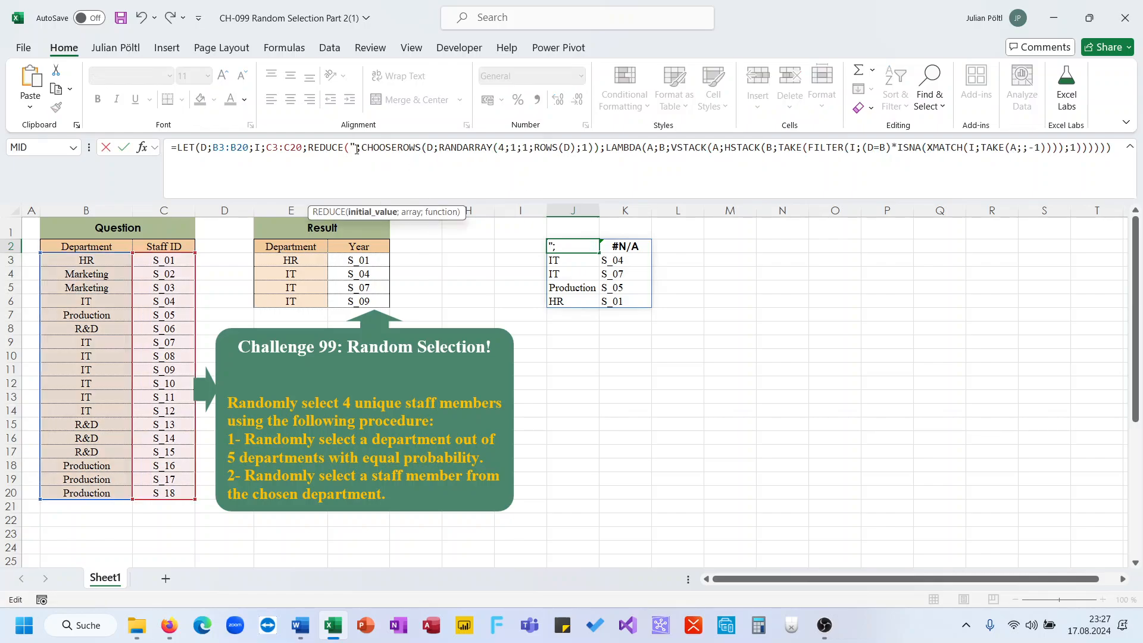
{"action": "type", "text": "dep"}
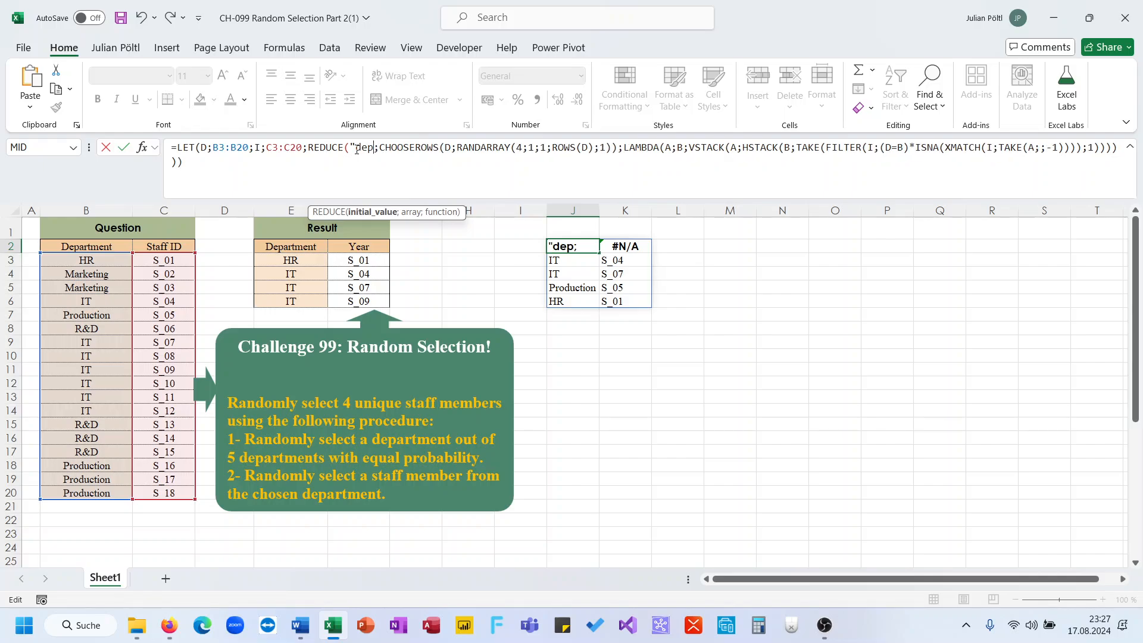
{"action": "key", "text": "BackSpace"}
{"action": "key", "text": "BackSpace"}
{"action": "key", "text": "BackSpace"}
{"action": "key", "text": "BackSpace"}
{"action": "type", "text": "HSTACK(\"De"}
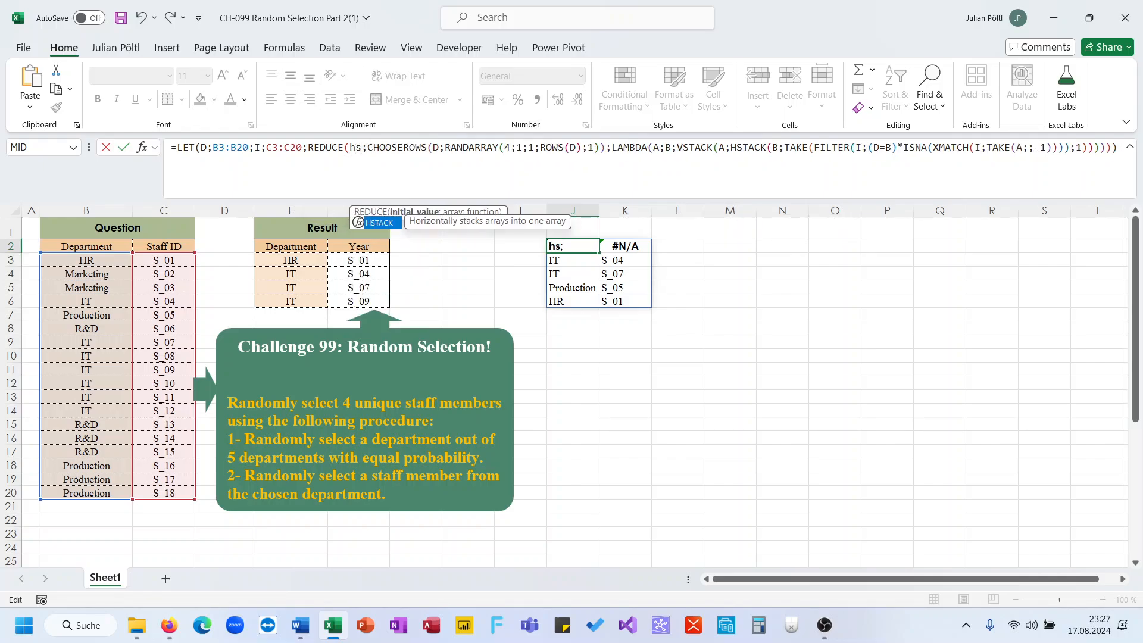
{"action": "type", "text": "partment"}
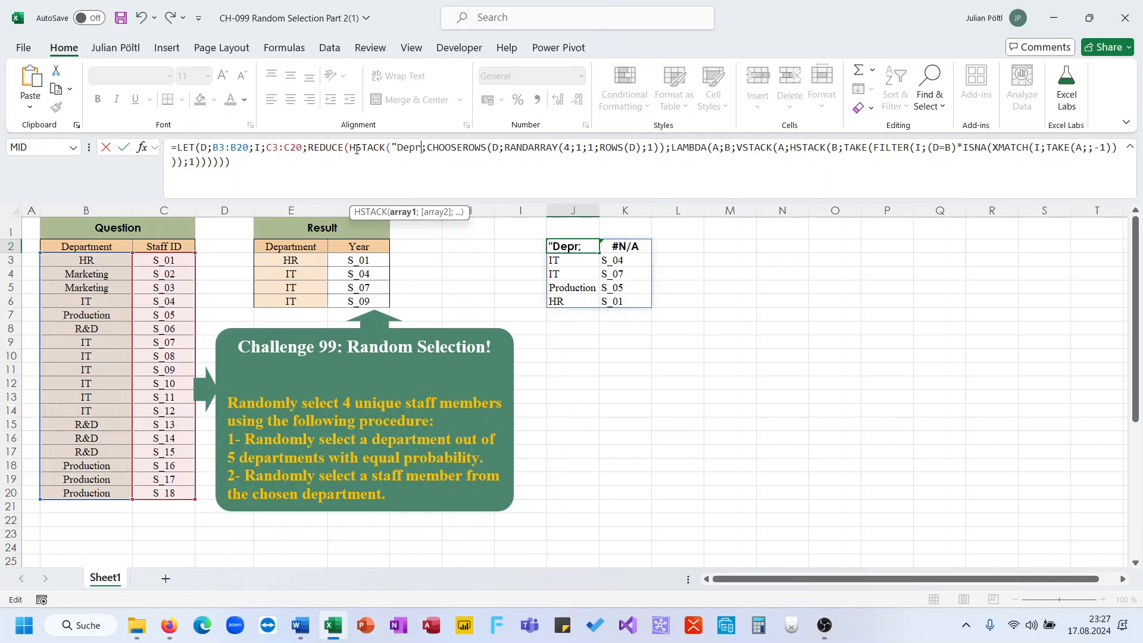
{"action": "type", "text": "\";\"Yea"}
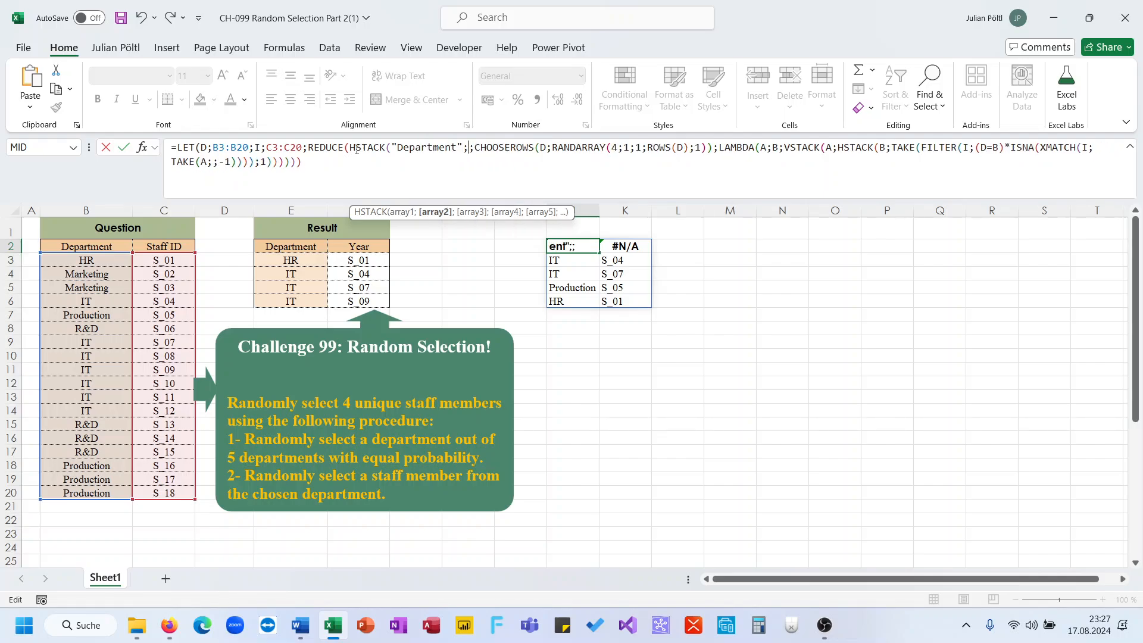
{"action": "type", "text": "r\")"}
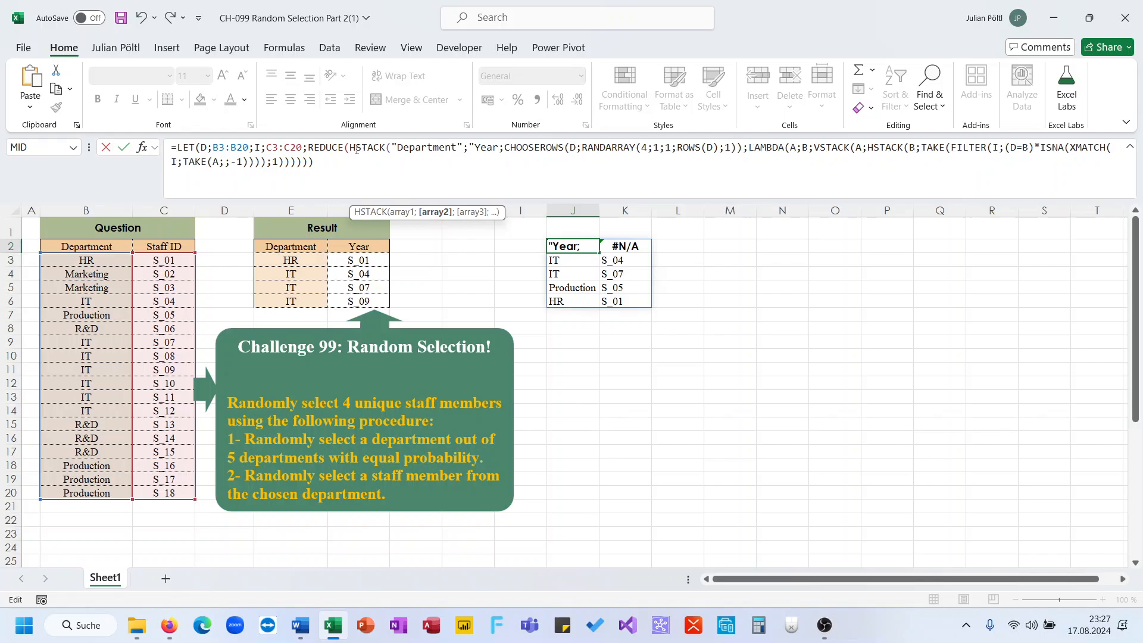
{"action": "key", "text": "Return"}
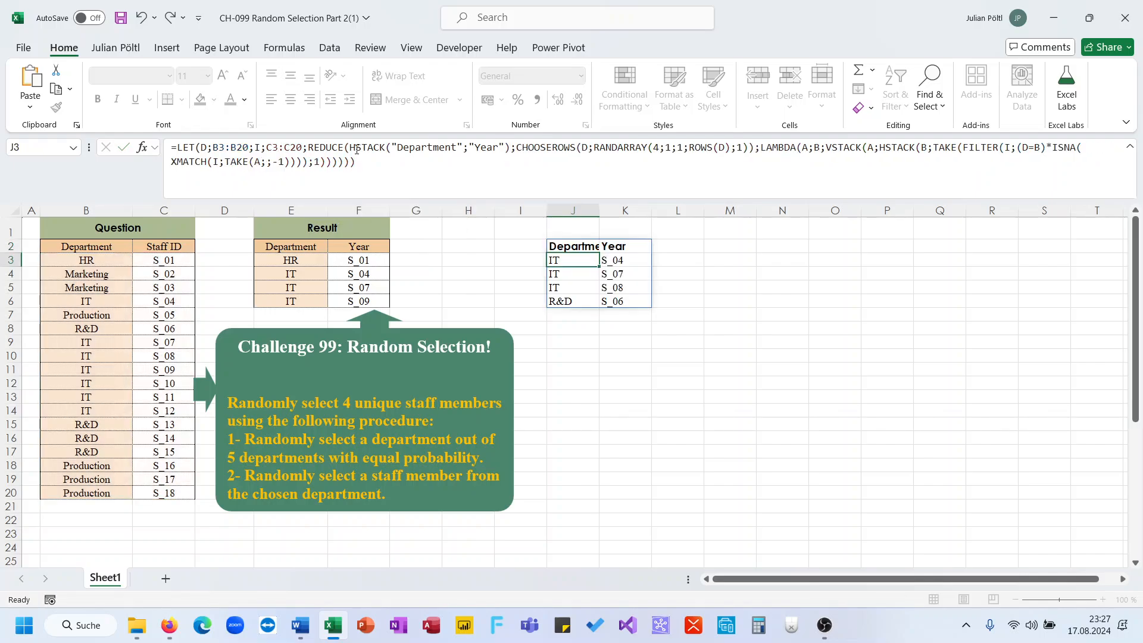
Copy the formatting of the expected result table E2:F6 onto the spilled result in J2:K6
{"action": "left_click_drag", "start_coordinate": [308, 239], "coordinate": [355, 300]}
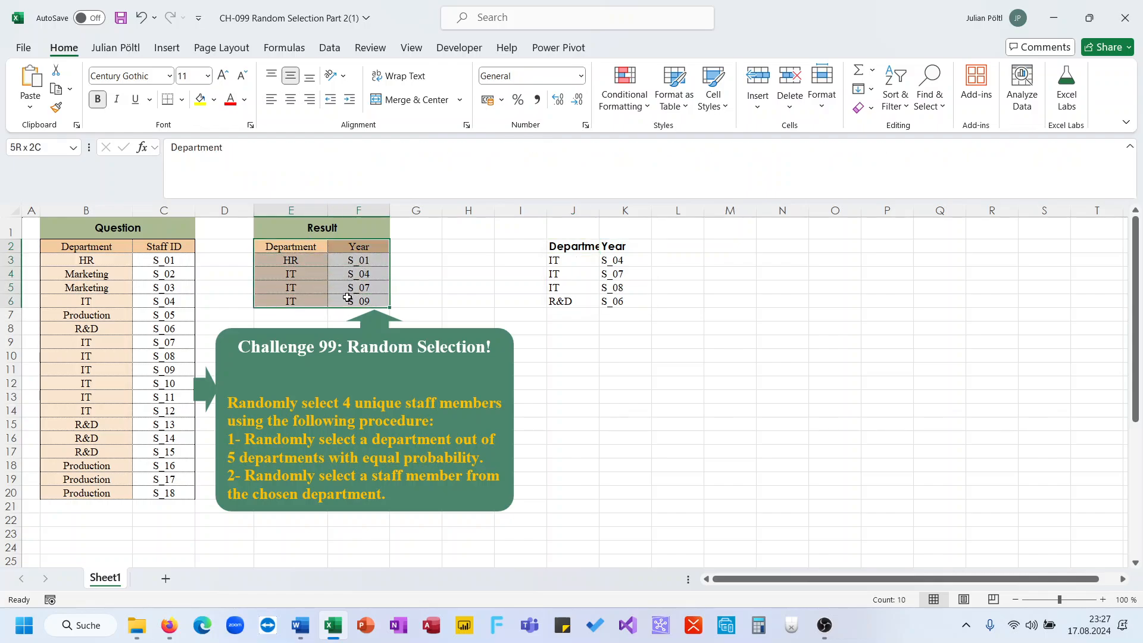
{"action": "left_click", "coordinate": [56, 107]}
{"action": "left_click_drag", "start_coordinate": [570, 246], "coordinate": [622, 301]}
{"action": "left_click", "coordinate": [655, 195]}
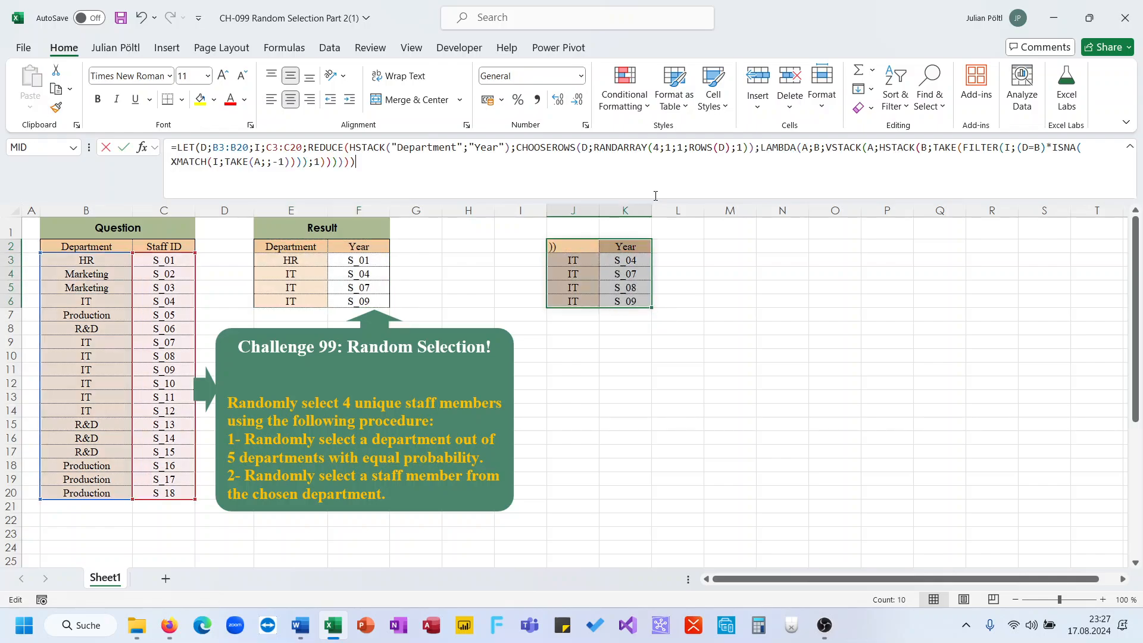
{"action": "key", "text": "Escape"}
{"action": "left_click", "coordinate": [636, 245]}
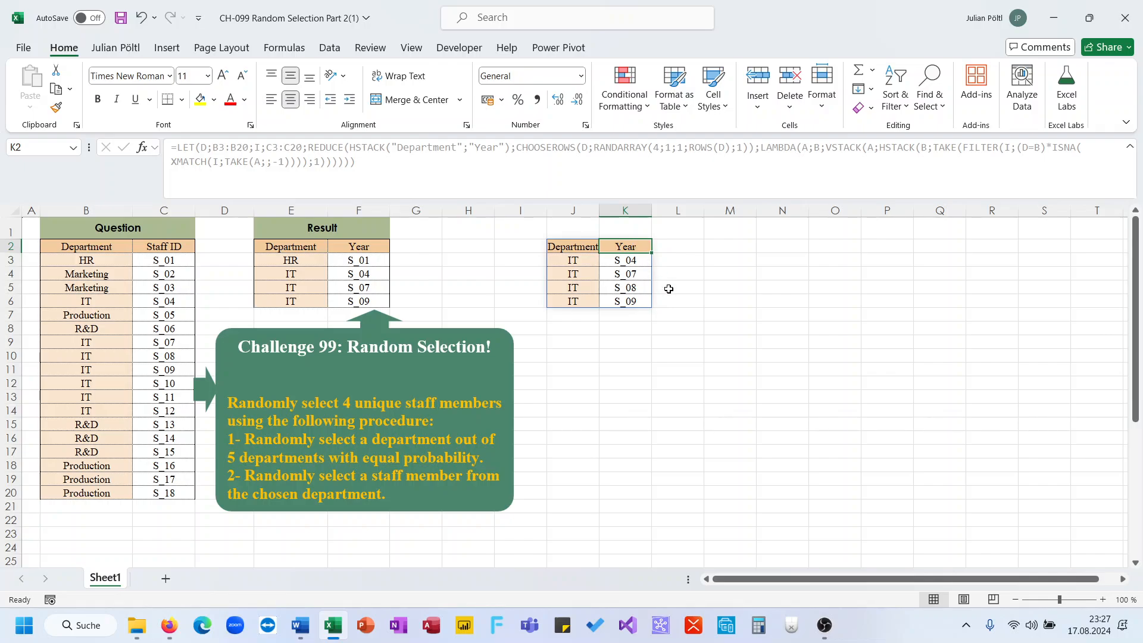
Recalculate the random draw and compare the rows and headers in J2:K6 with the expected result table
{"action": "key", "text": "F9"}
{"action": "key", "text": "F9"}
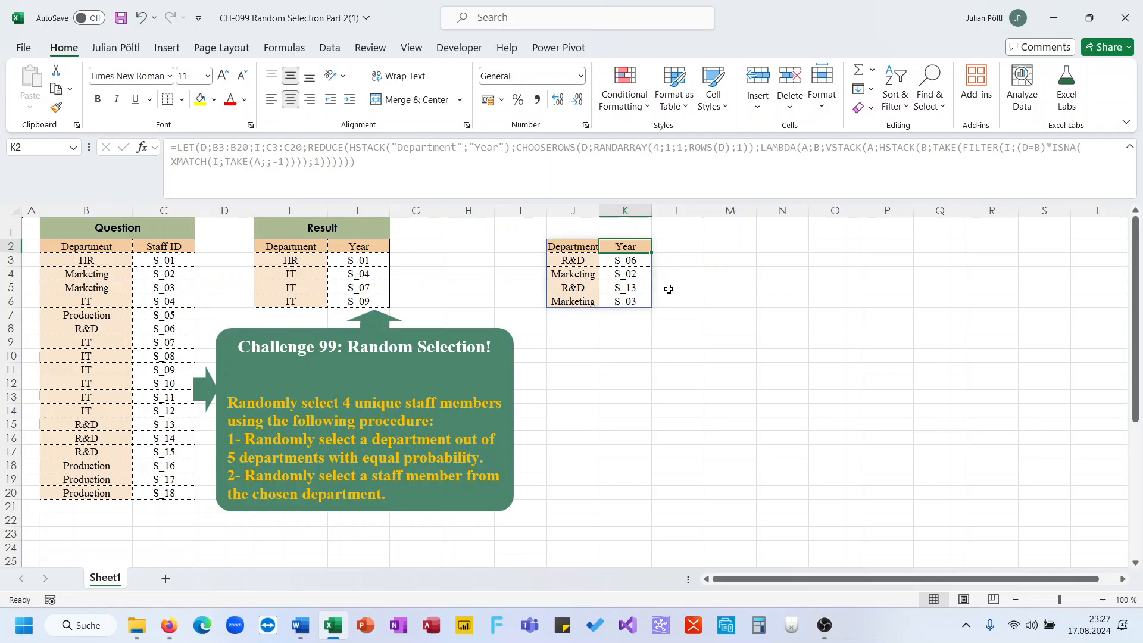
{"action": "left_click_drag", "start_coordinate": [581, 257], "coordinate": [609, 287]}
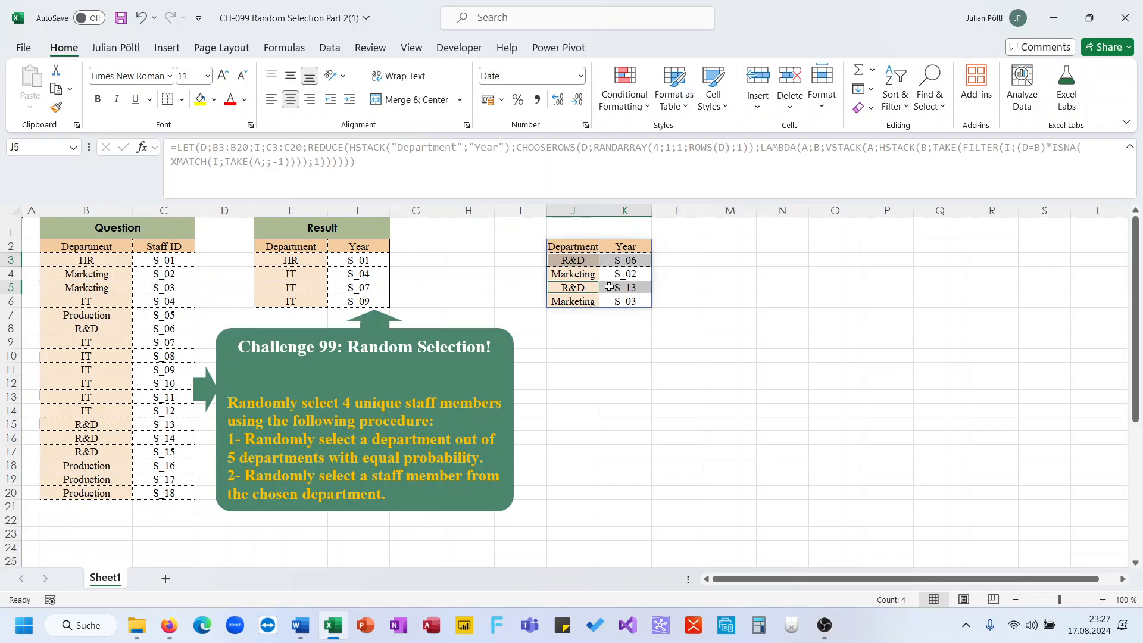
{"action": "left_click", "coordinate": [585, 261]}
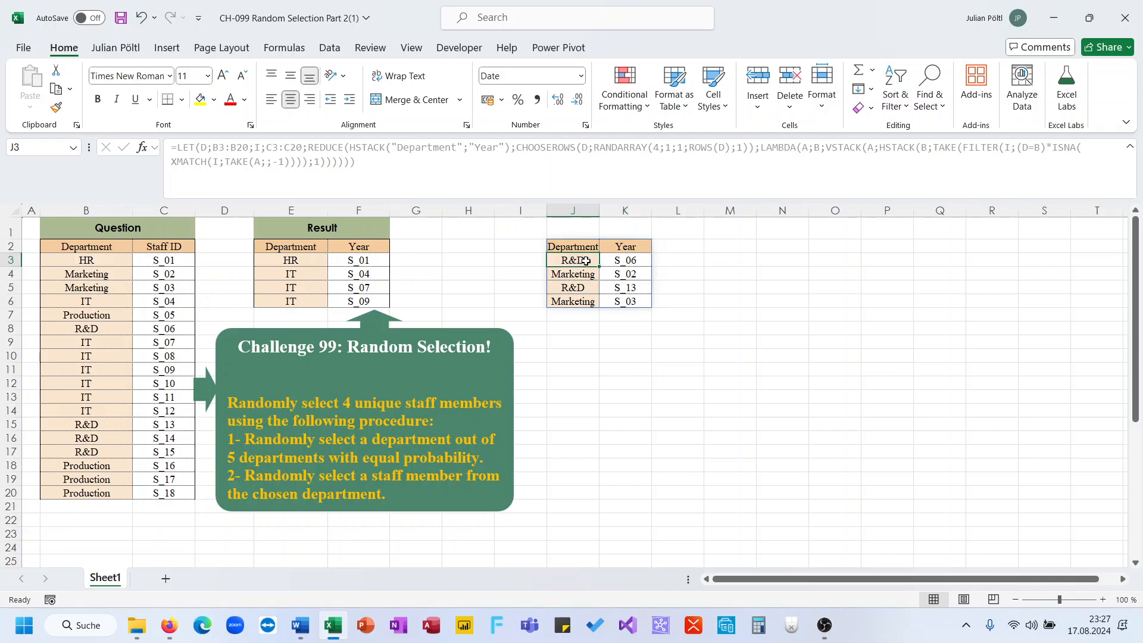
{"action": "left_click", "coordinate": [316, 258]}
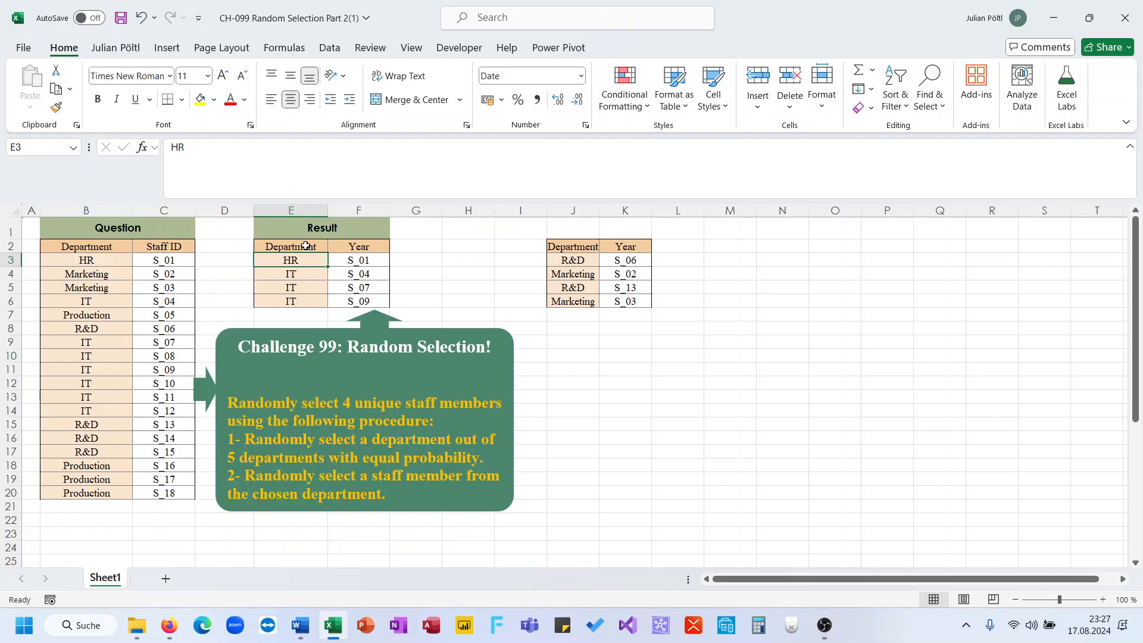
{"action": "left_click", "coordinate": [305, 245]}
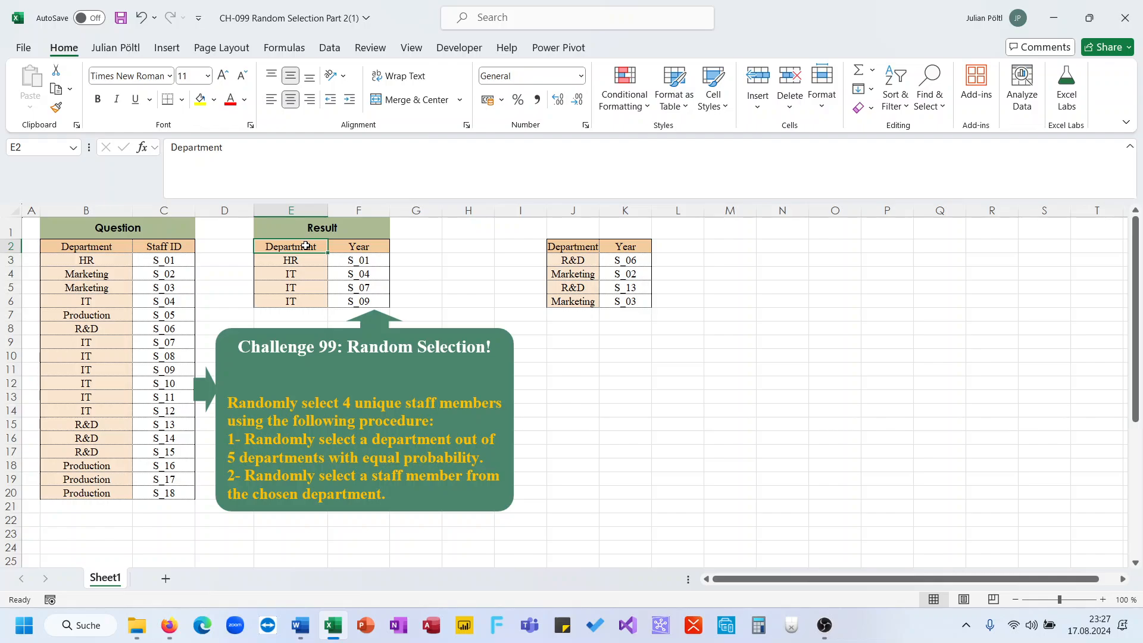
{"action": "left_click", "coordinate": [558, 244]}
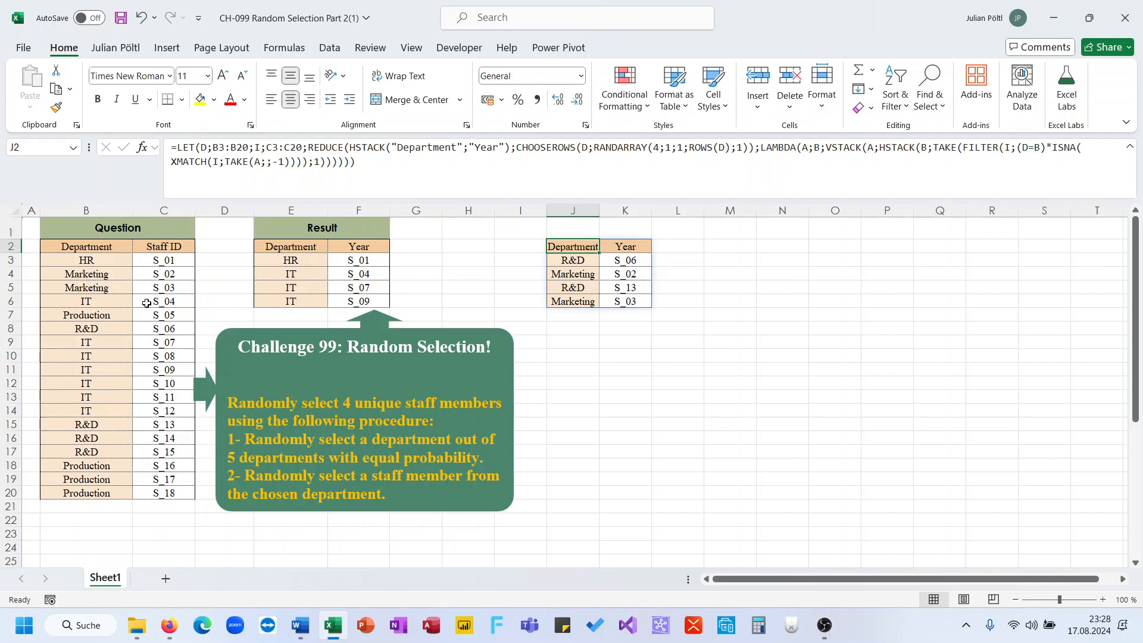
Assign the REDUCE result in J2's LET formula to a variable named R
{"action": "left_click", "coordinate": [391, 188]}
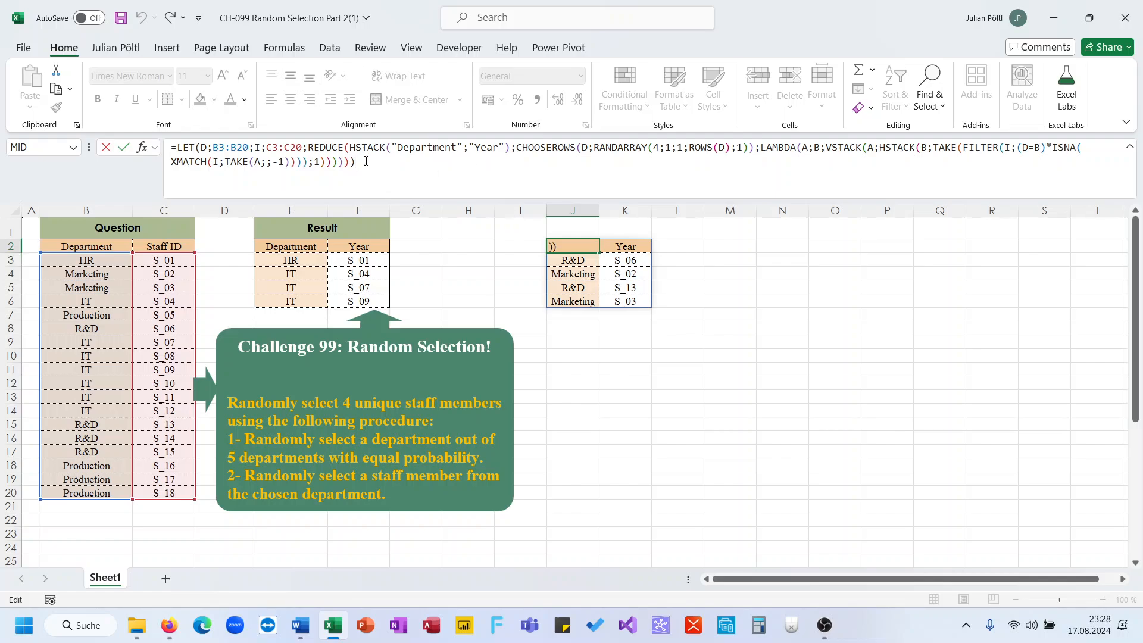
{"action": "left_click", "coordinate": [310, 148]}
{"action": "type", "text": "R;"}
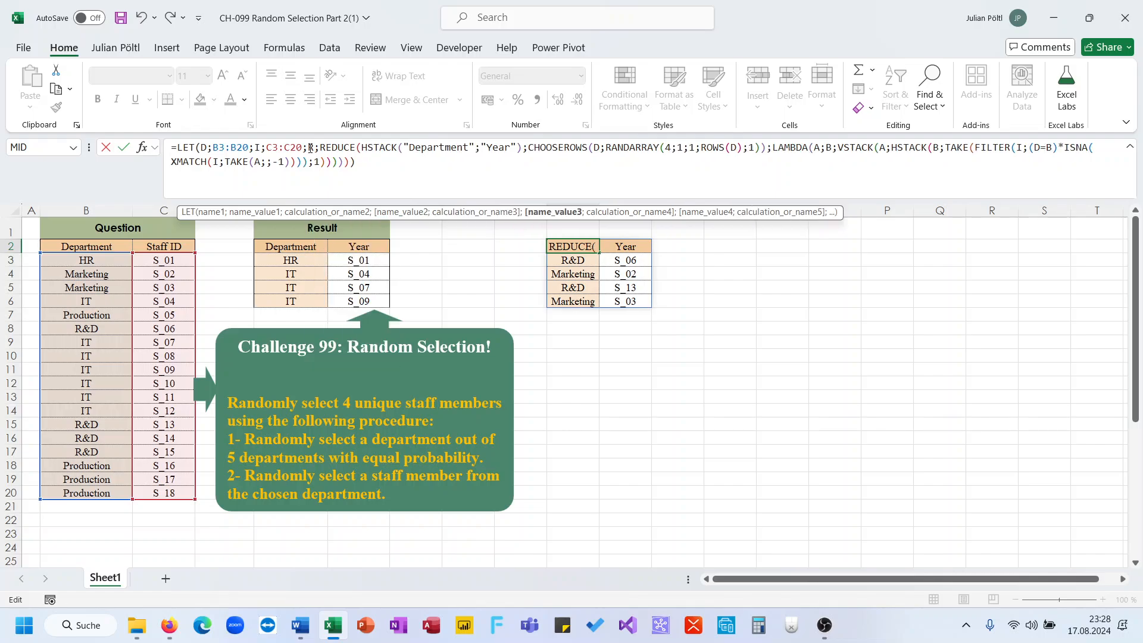
{"action": "left_click", "coordinate": [363, 161]}
{"action": "type", "text": ";"}
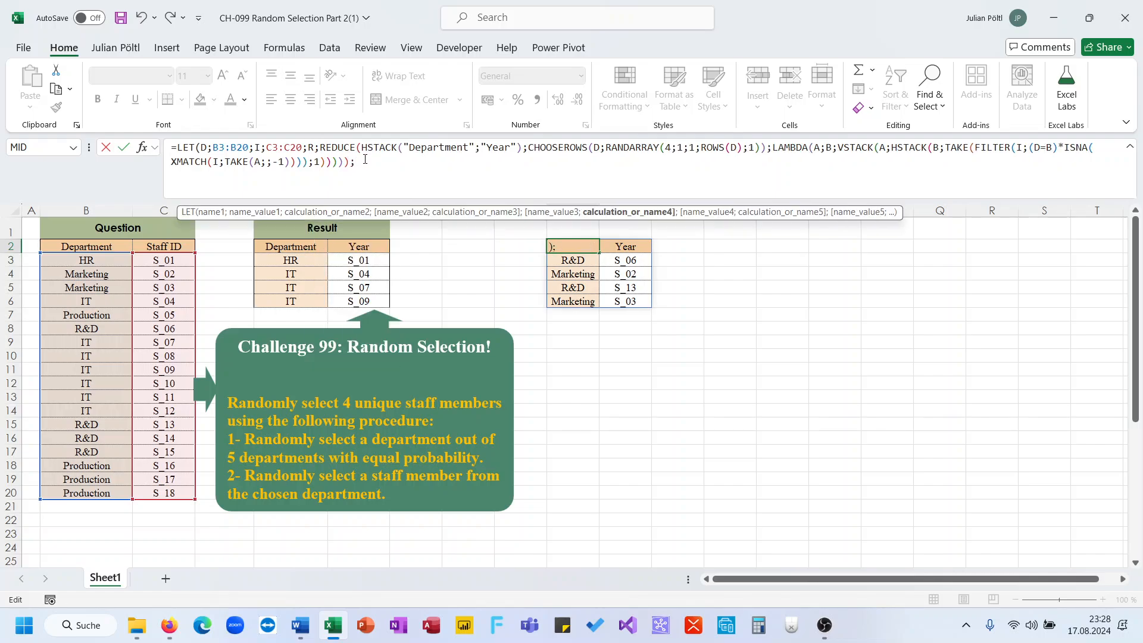
Return SORT(R;1) as the final calculation of J2's LET formula to order the result by department
{"action": "type", "text": "SORT("}
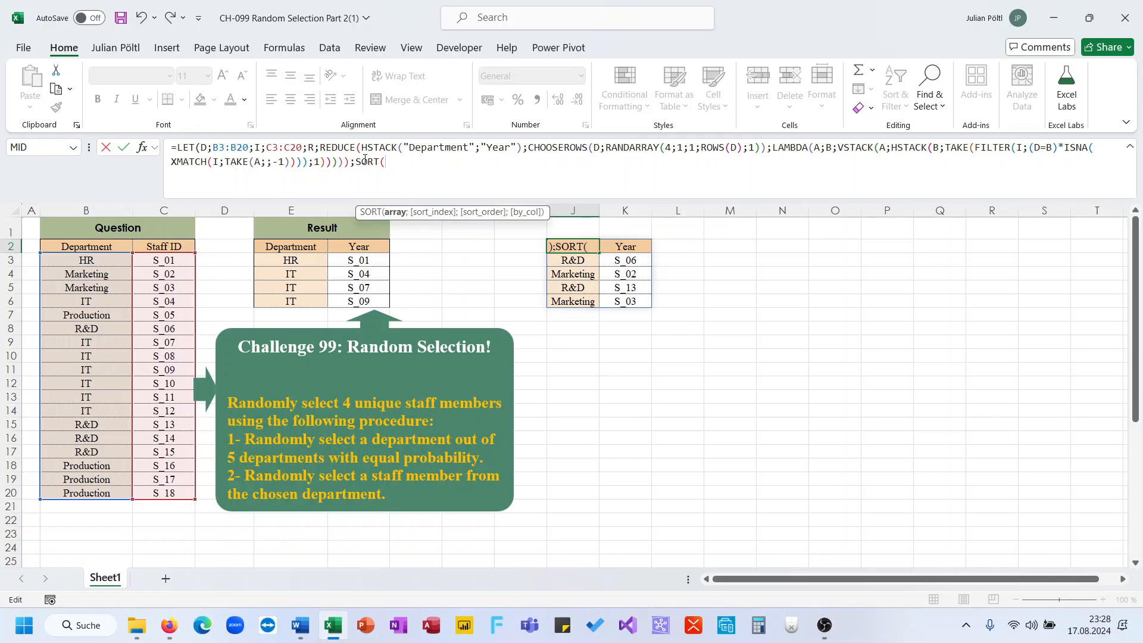
{"action": "type", "text": "R;1"}
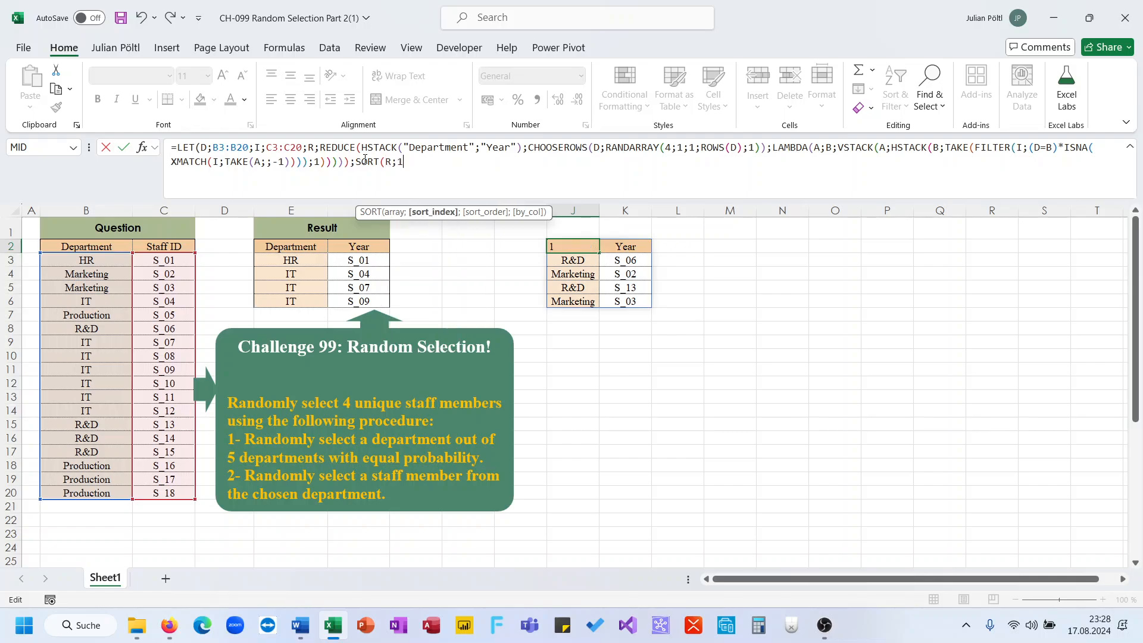
{"action": "key", "text": "BackSpace"}
{"action": "type", "text": "1)"}
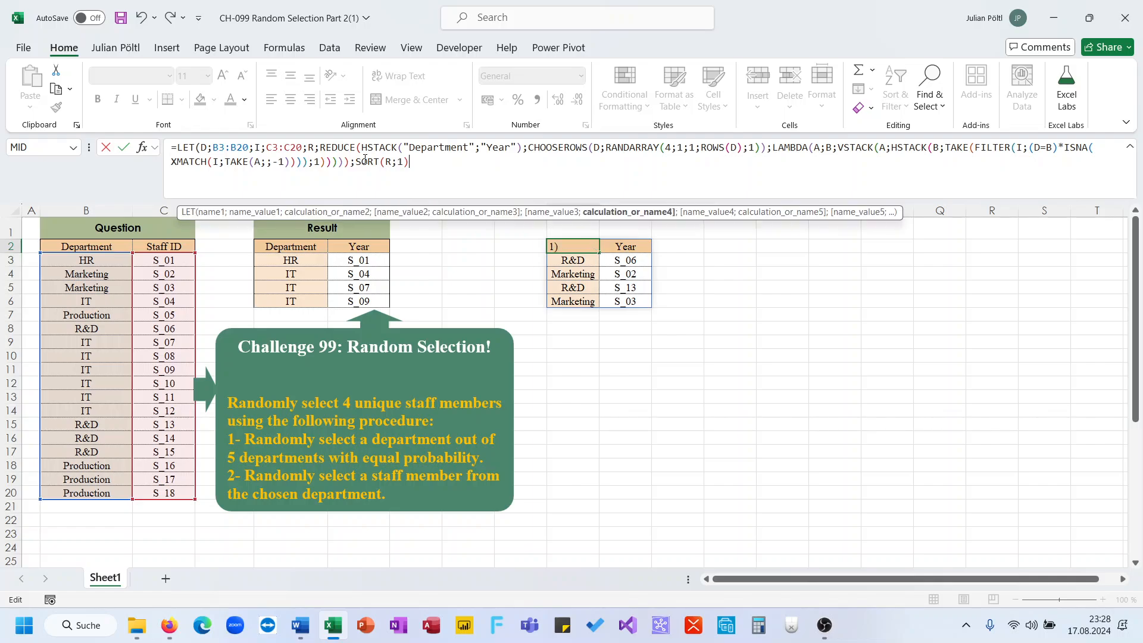
{"action": "type", "text": ")"}
{"action": "key", "text": "ctrl+Return"}
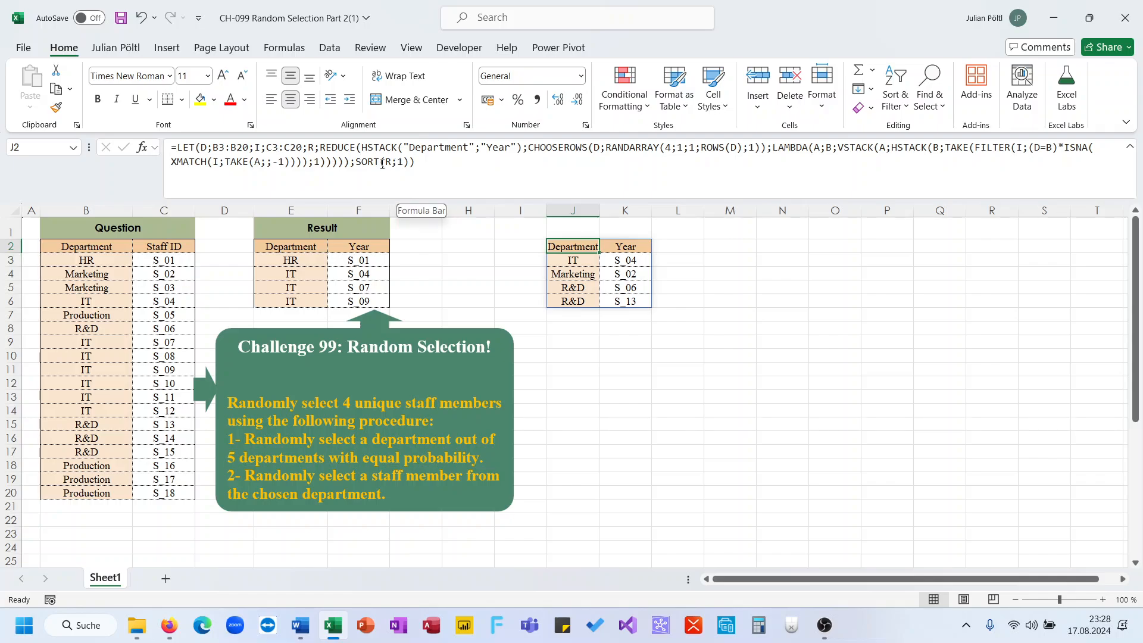
Try to sort with SORTBY(R;R;1) as the final calculation in J2
{"action": "left_click", "coordinate": [380, 162]}
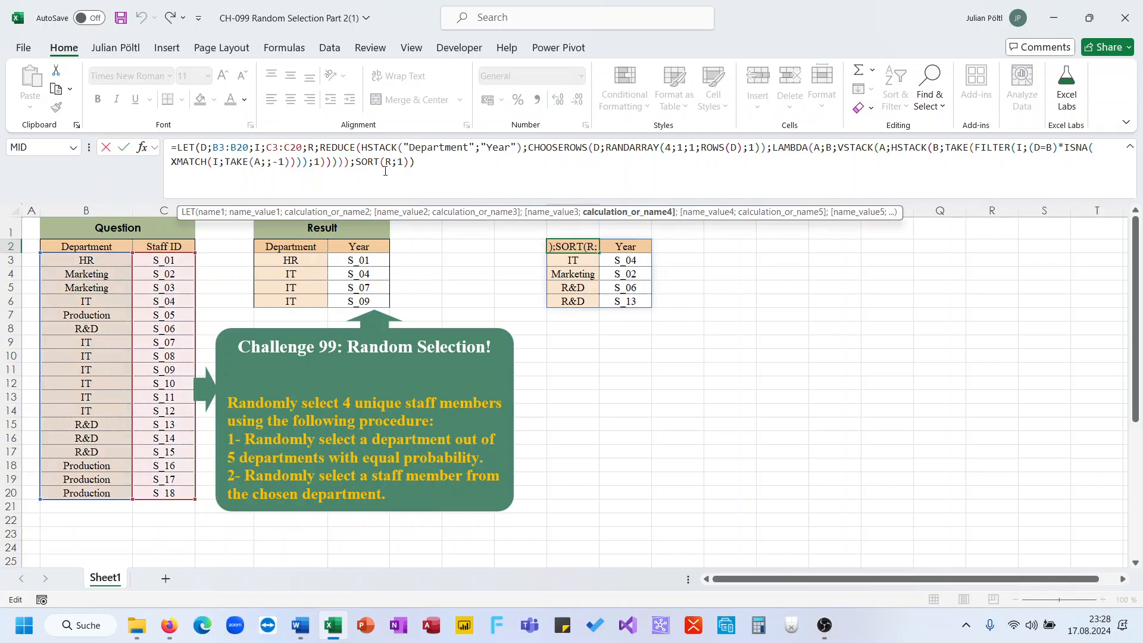
{"action": "type", "text": "BY"}
{"action": "key", "text": "BackSpace"}
{"action": "key", "text": "BackSpace"}
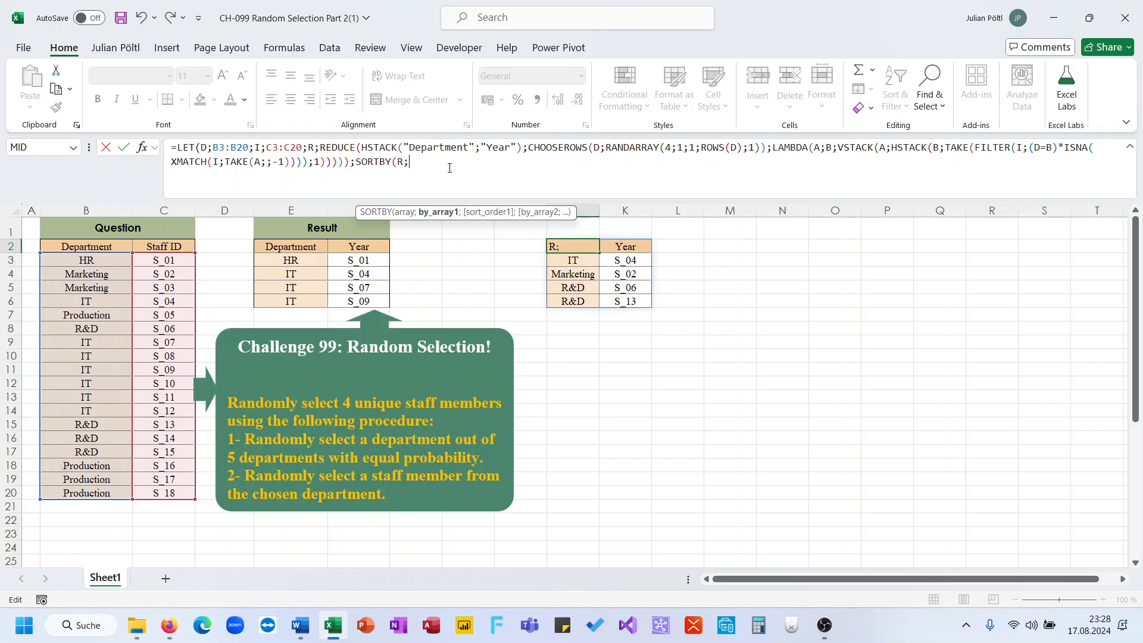
{"action": "type", "text": "R;1)"}
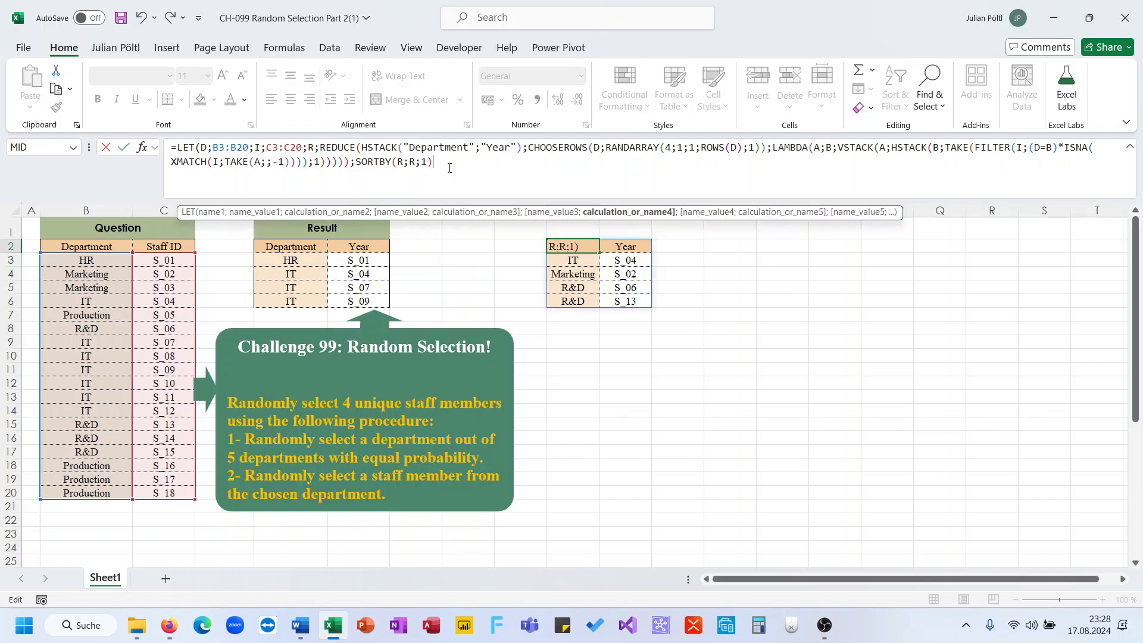
{"action": "type", "text": ")"}
{"action": "key", "text": "ctrl+Return"}
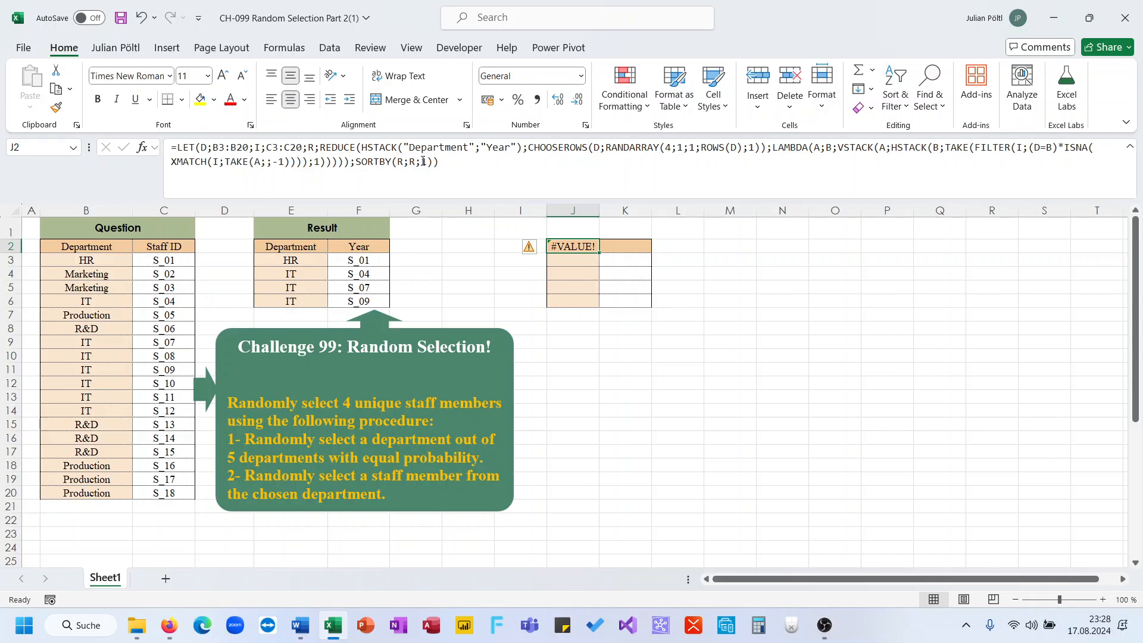
Replace SORTBY's by_array argument in J2 with TAKE(R;;1) to sort by the department column
{"action": "left_click", "coordinate": [416, 162]}
{"action": "key", "text": "BackSpace"}
{"action": "type", "text": "Take(R"}
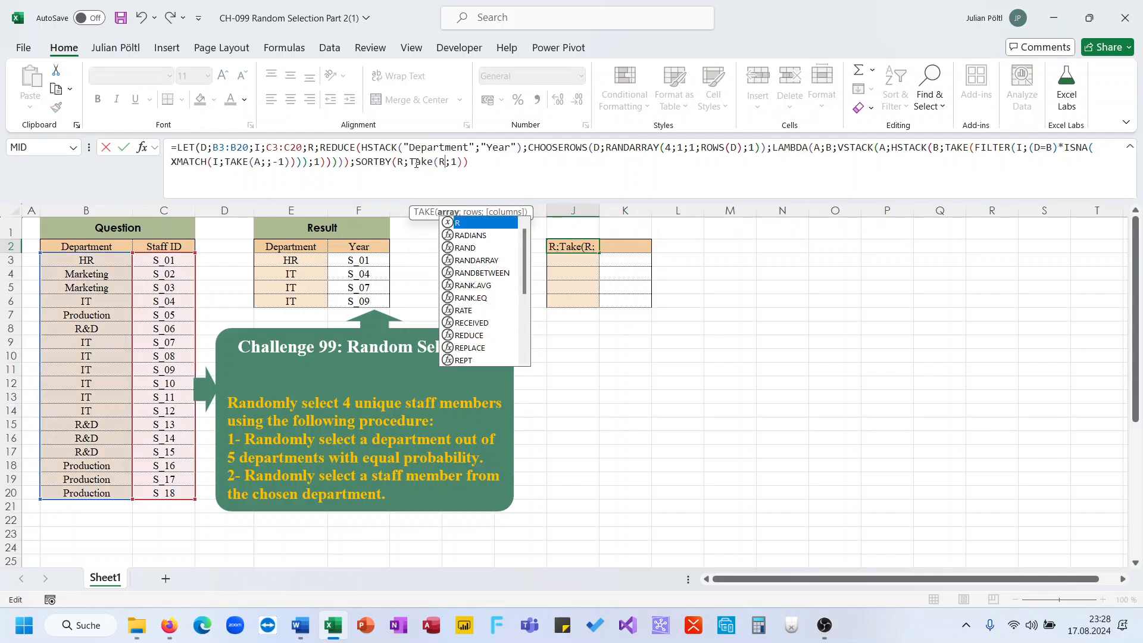
{"action": "type", "text": ";;1);"}
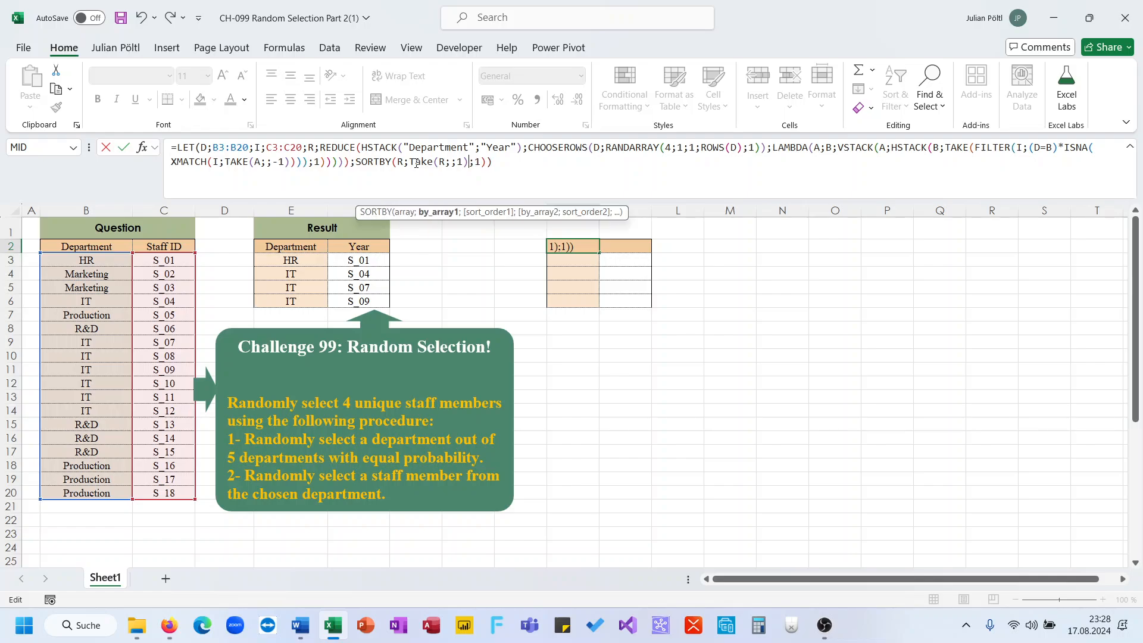
{"action": "key", "text": "ctrl+Return"}
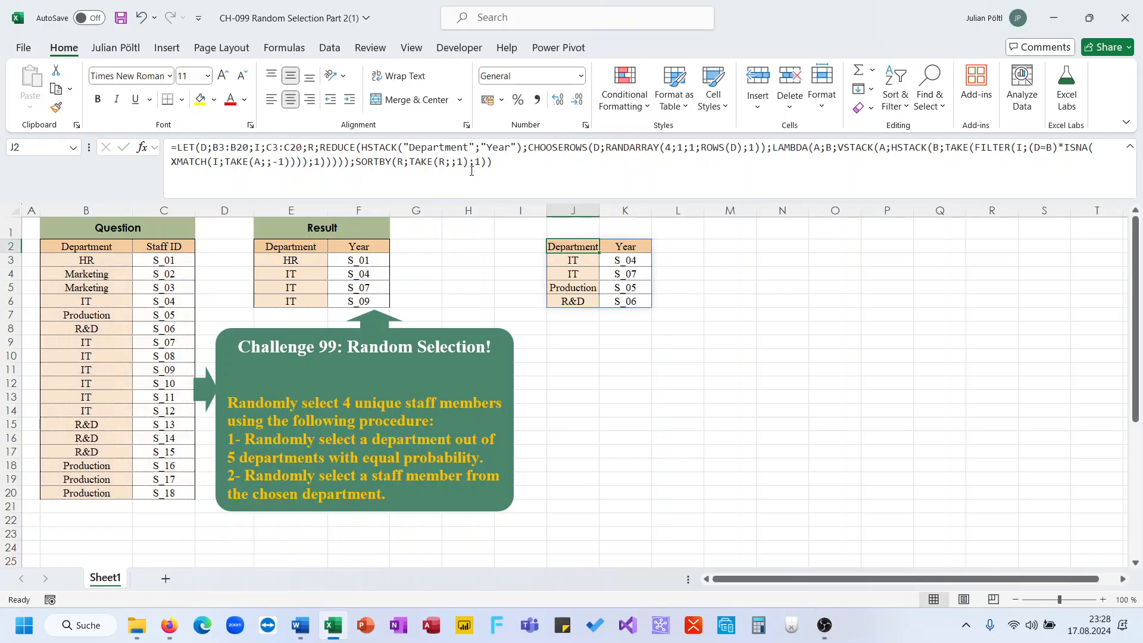
Recalculate J2's random draw repeatedly and check the department order and unique staff IDs in J3:K6
{"action": "left_click", "coordinate": [494, 172]}
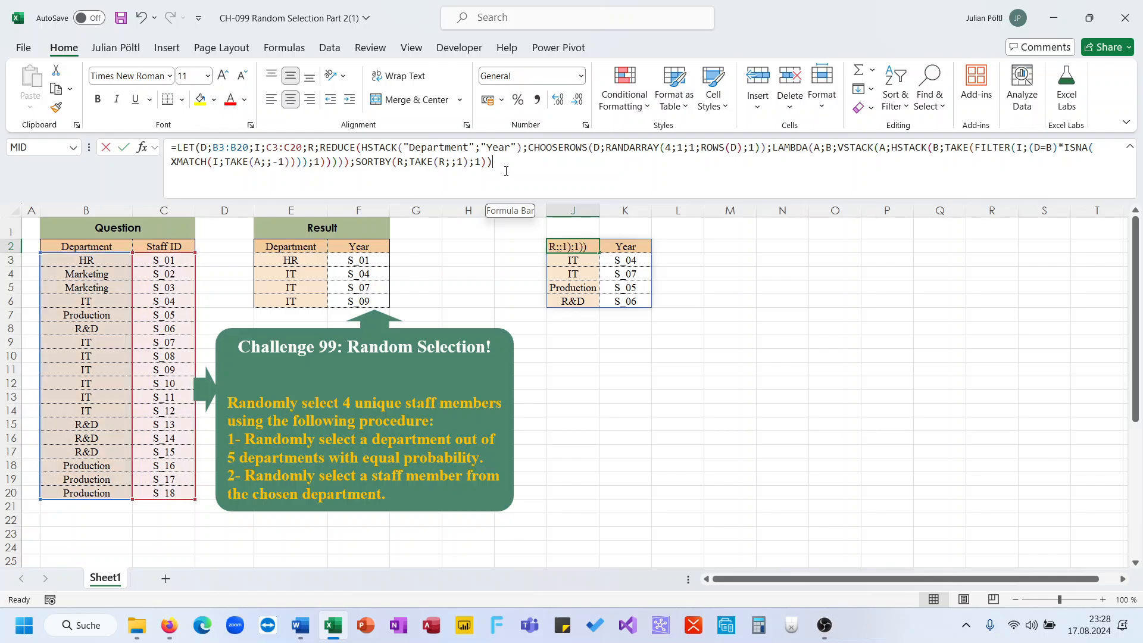
{"action": "key", "text": "F9"}
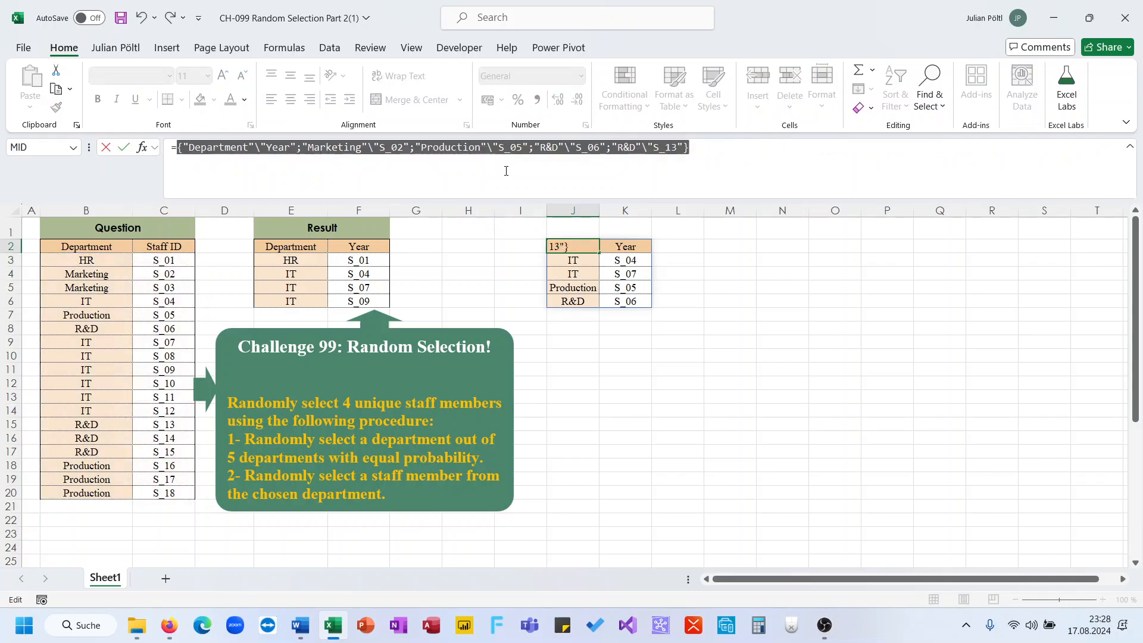
{"action": "key", "text": "Escape"}
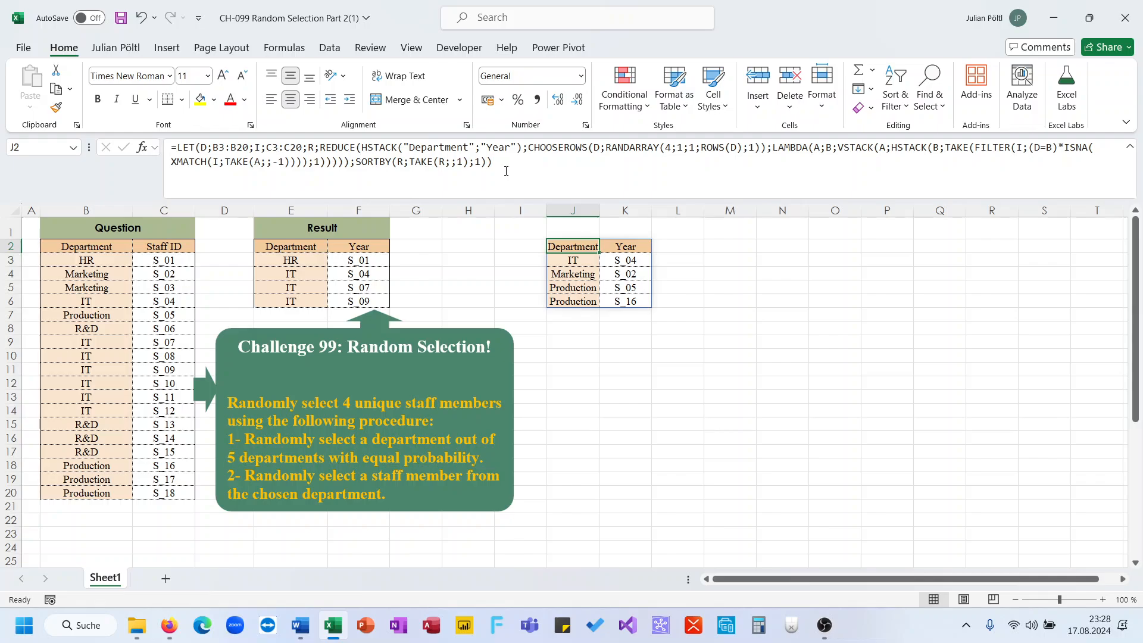
{"action": "key", "text": "F9"}
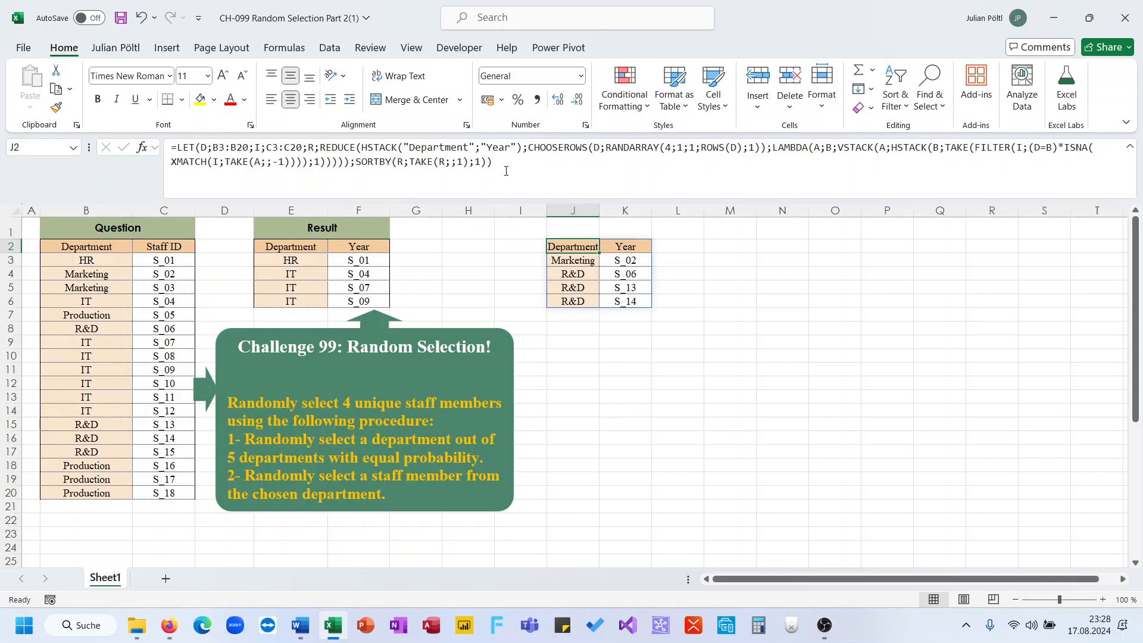
Keep recalculating J2's random draw and compare the drawn staff IDs with each department's order in the source table
{"action": "key", "text": "F9"}
{"action": "key", "text": "F9"}
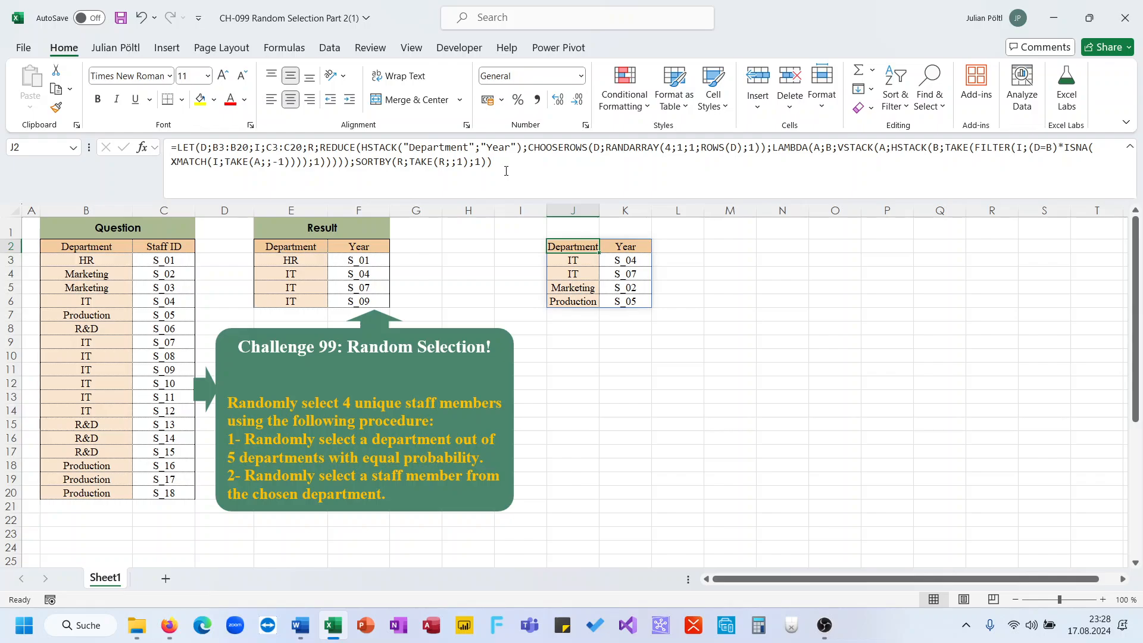
{"action": "key", "text": "F9"}
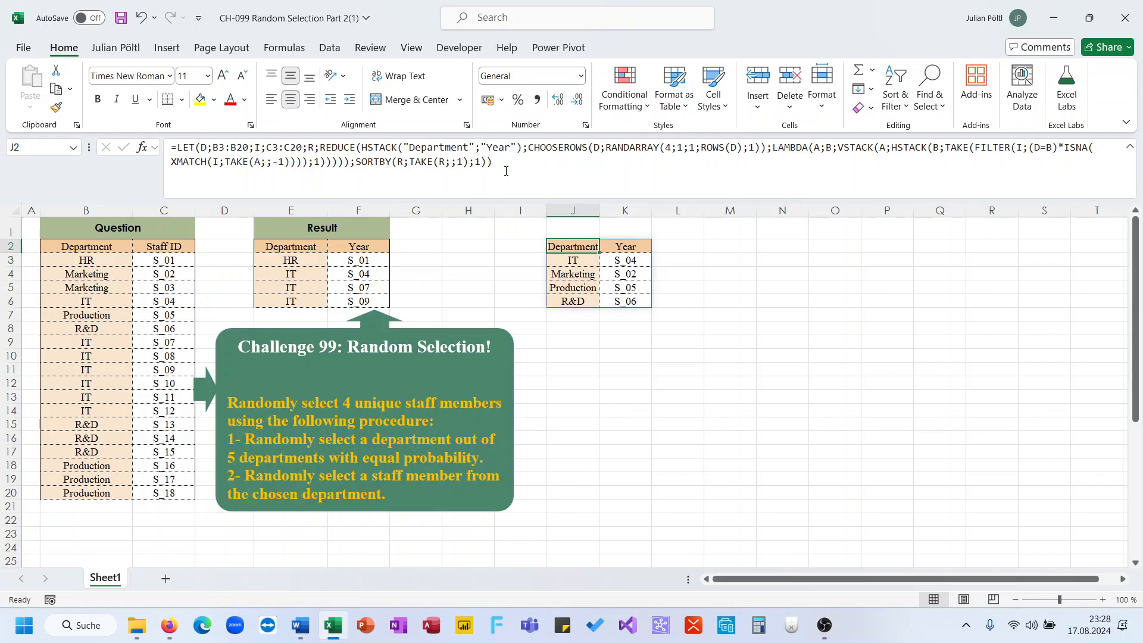
{"action": "key", "text": "F9"}
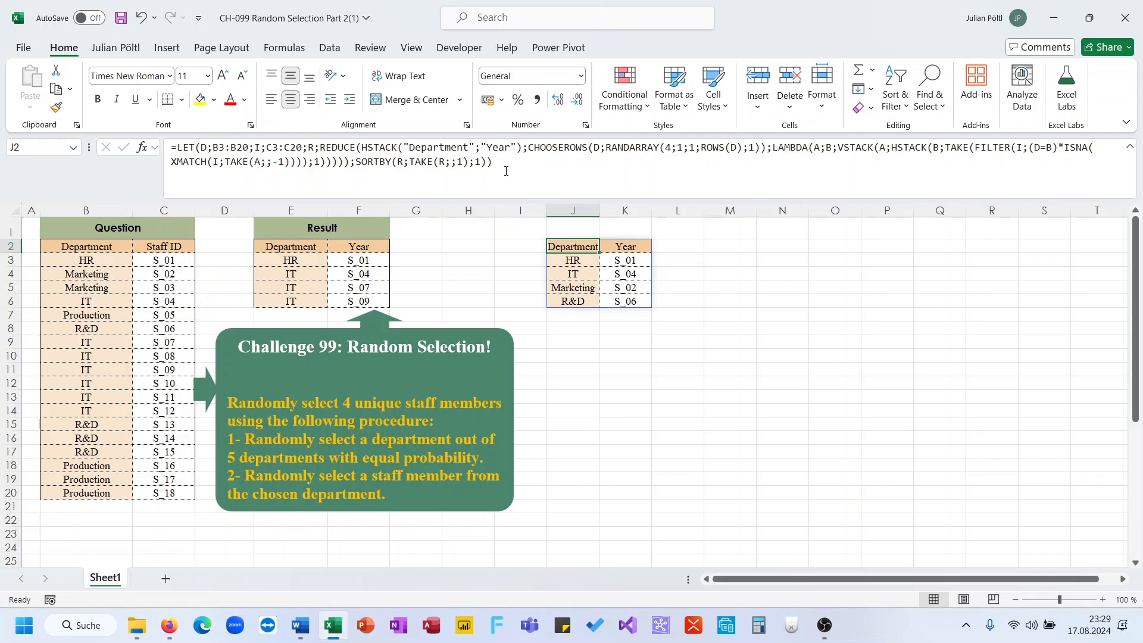
{"action": "key", "text": "F9"}
{"action": "key", "text": "F9"}
{"action": "key", "text": "F9"}
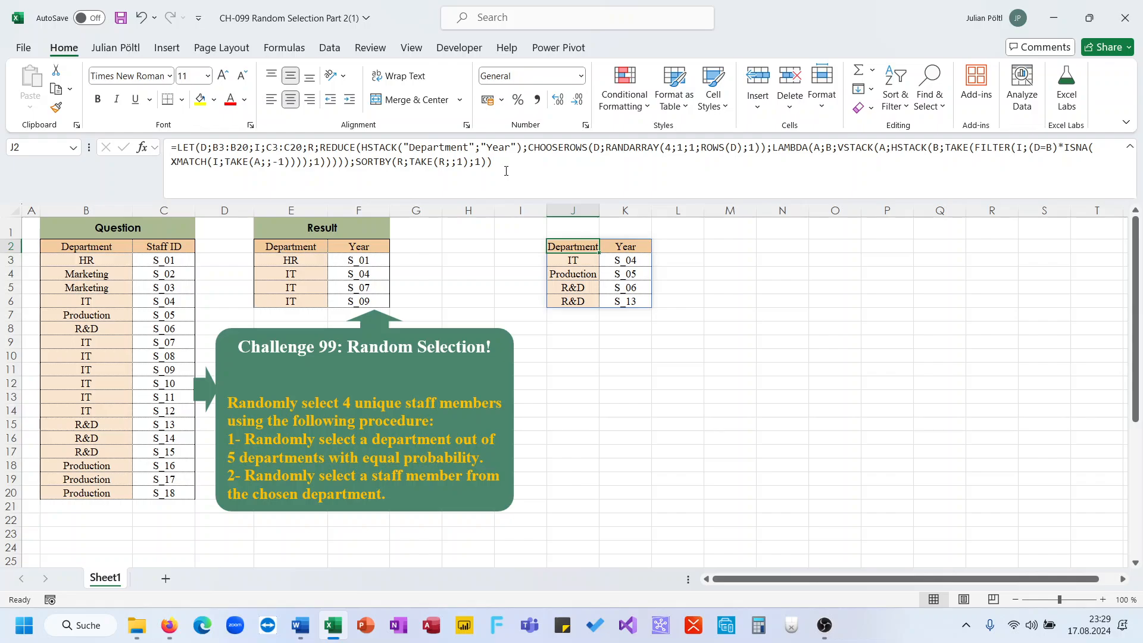
{"action": "key", "text": "F9"}
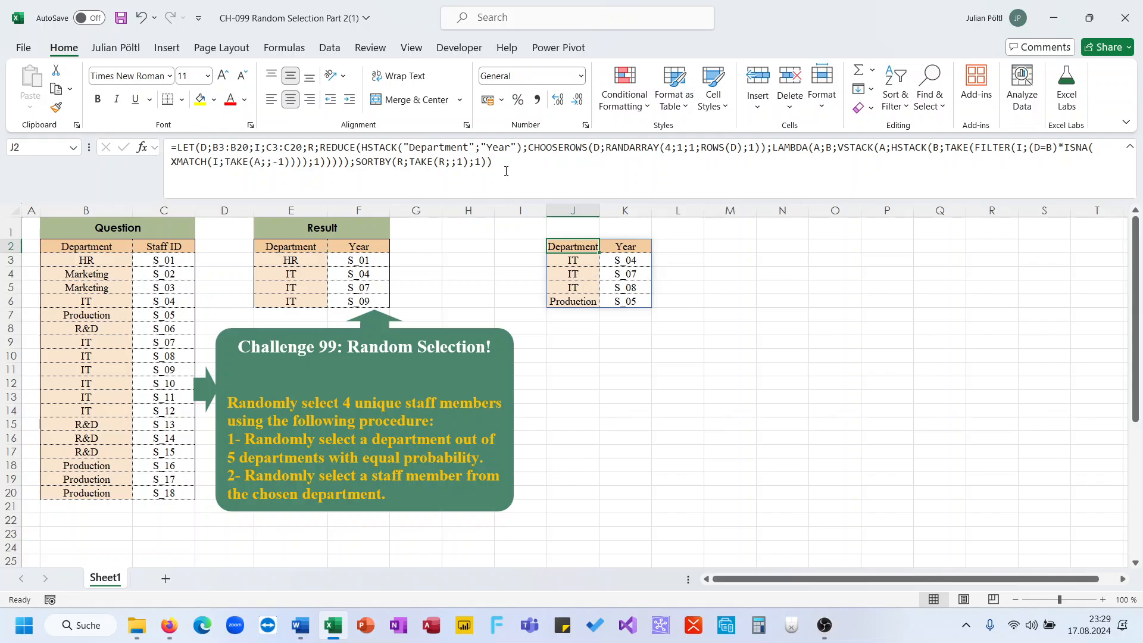
{"action": "key", "text": "F9"}
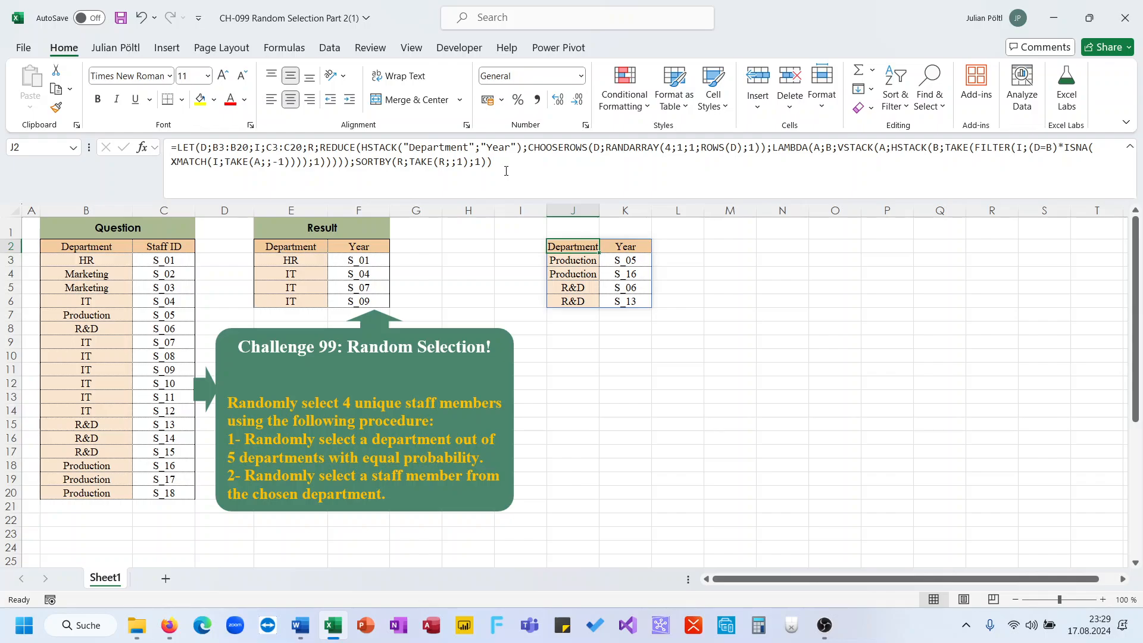
{"action": "key", "text": "F9"}
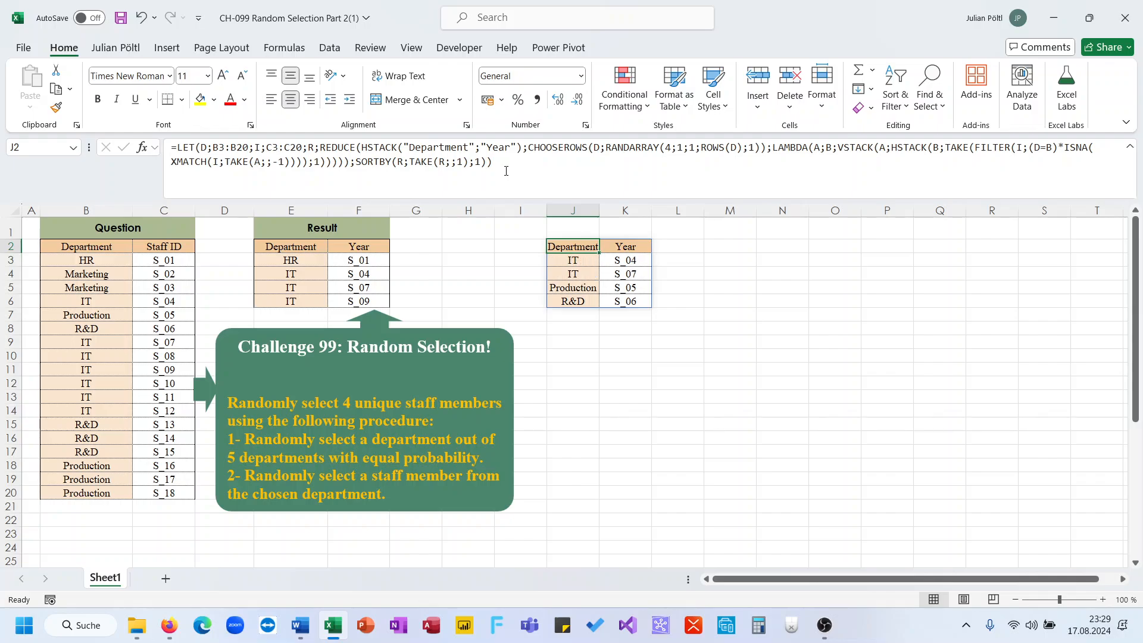
{"action": "key", "text": "F9"}
{"action": "key", "text": "F9"}
{"action": "key", "text": "F9"}
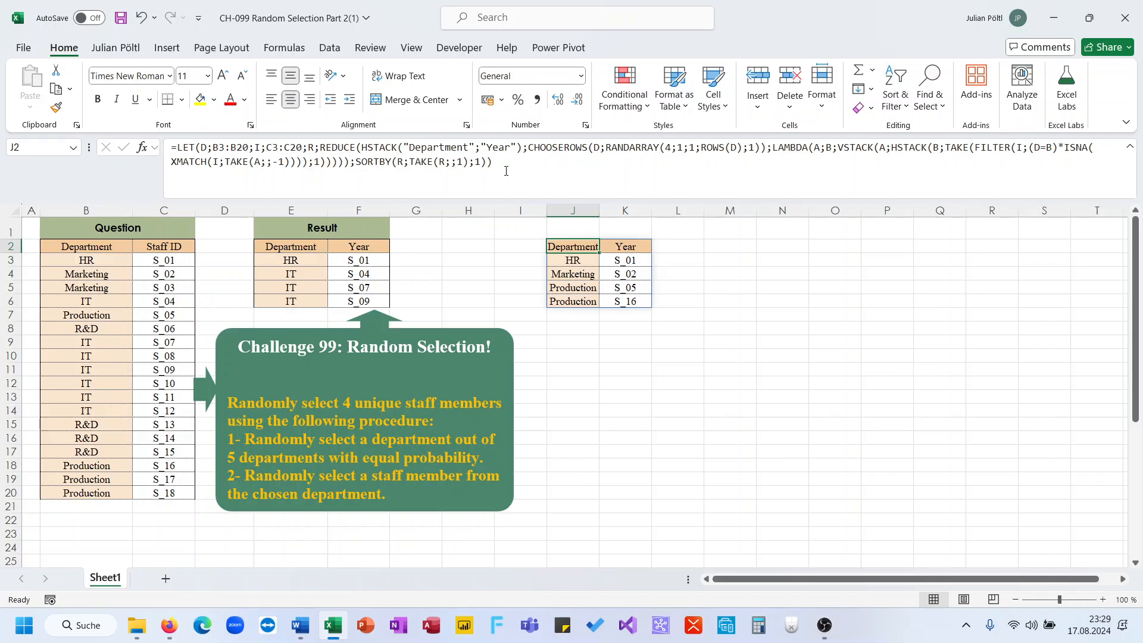
{"action": "key", "text": "F9"}
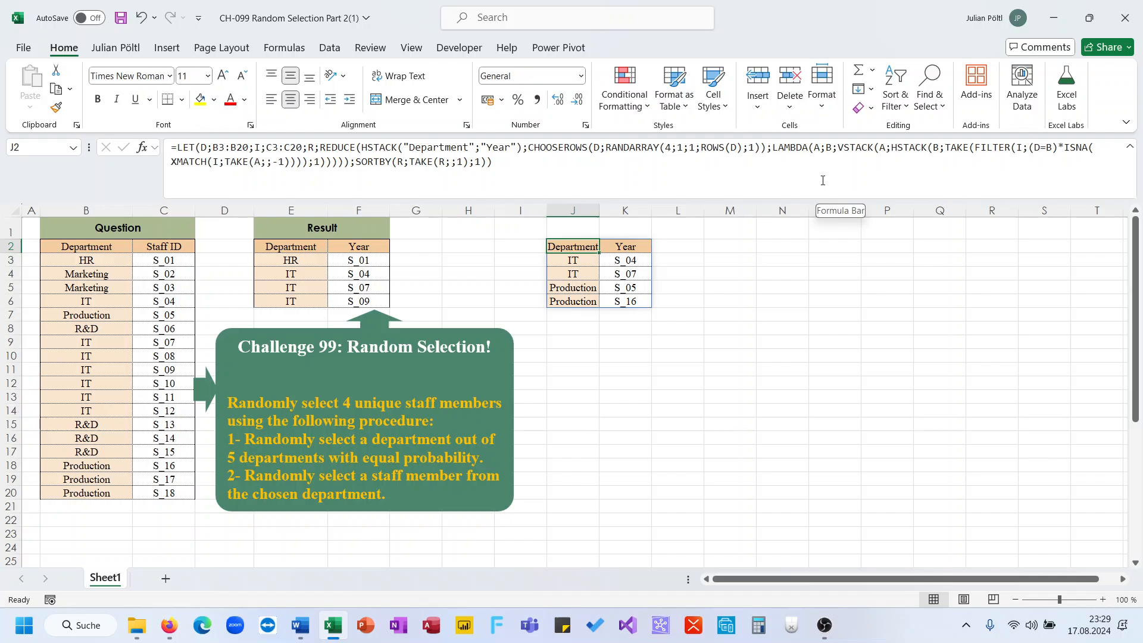
In J2, replace the TAKE wrapped around FILTER, including its row argument 1, with a nested LET that names the filtered staff IDs F
{"action": "left_click", "coordinate": [950, 160]}
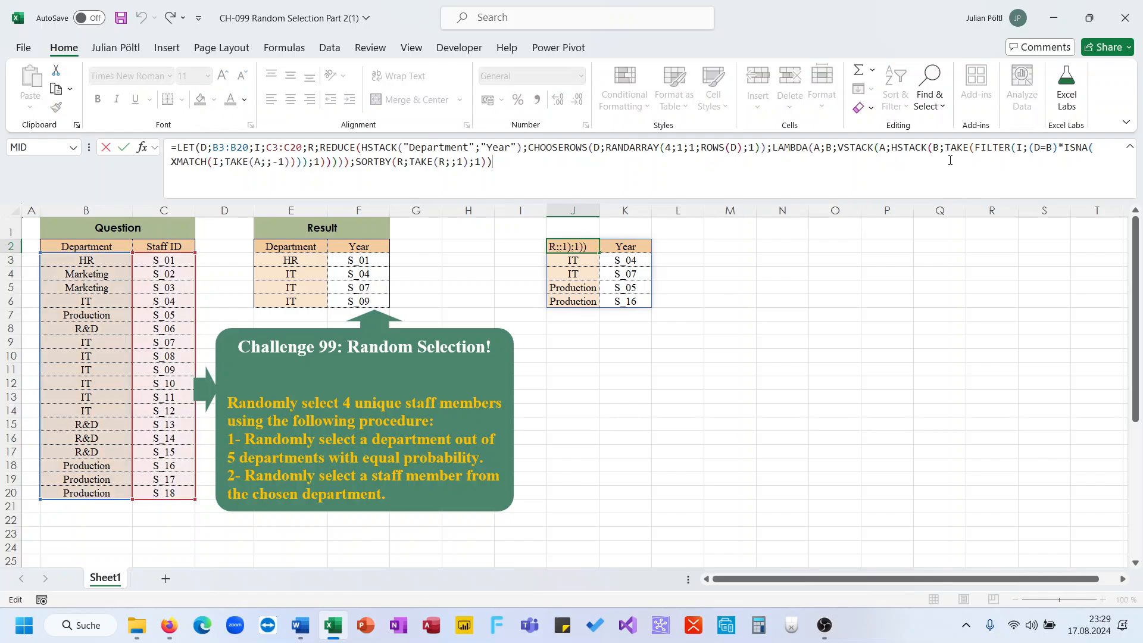
{"action": "left_click_drag", "start_coordinate": [973, 153], "coordinate": [948, 153]}
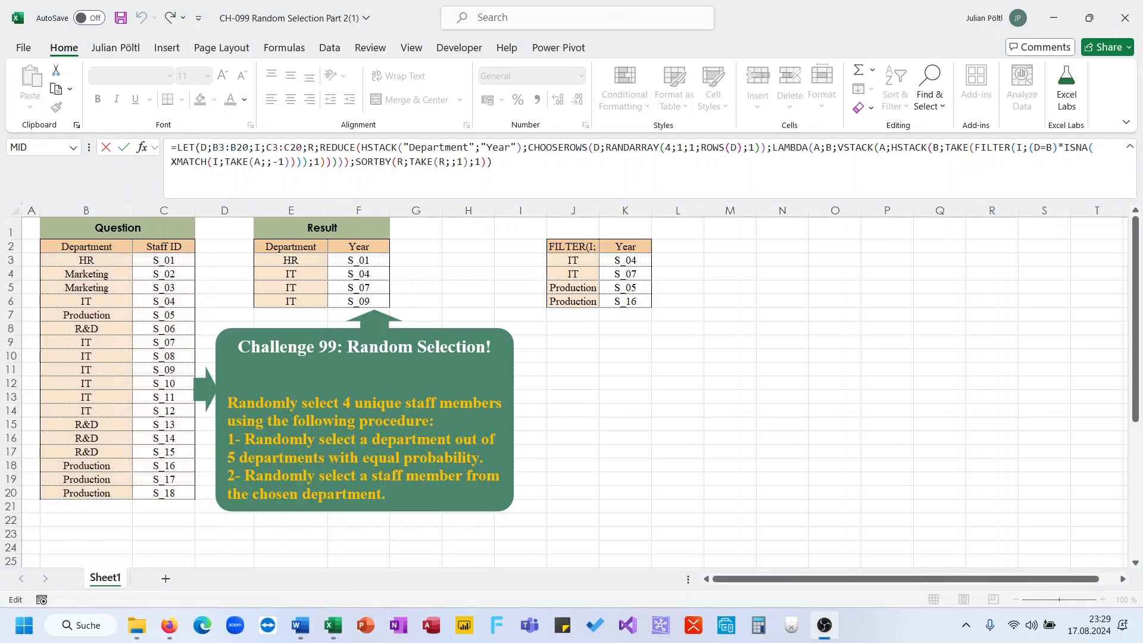
{"action": "left_click", "coordinate": [974, 147]}
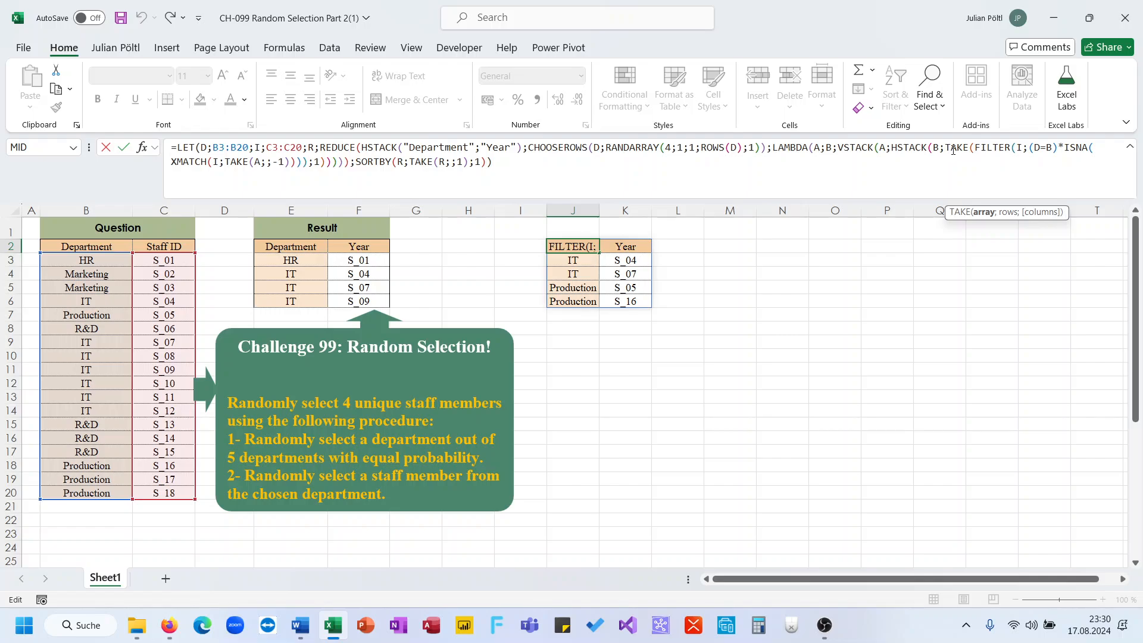
{"action": "left_click_drag", "start_coordinate": [974, 149], "coordinate": [948, 151]}
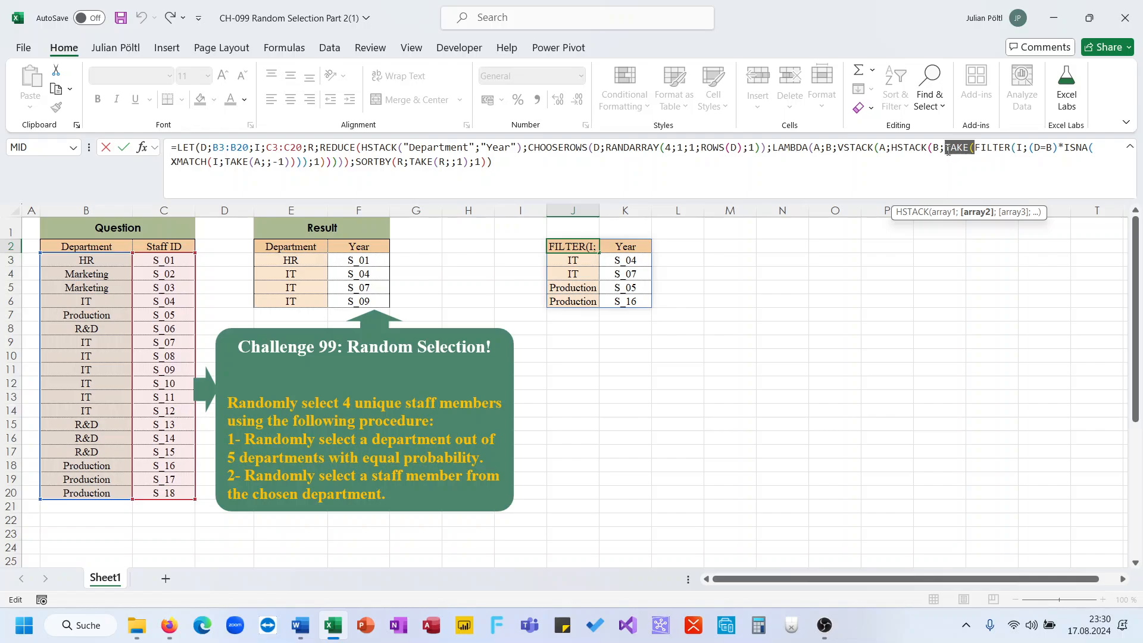
{"action": "type", "text": "LET(F;"}
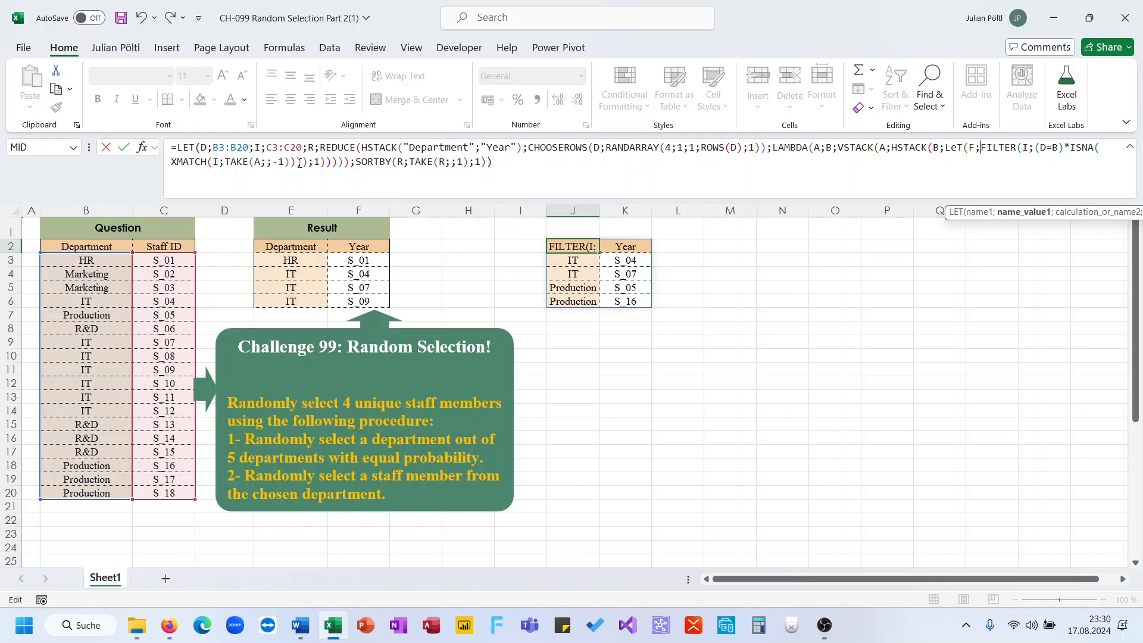
{"action": "left_click", "coordinate": [300, 163]}
{"action": "type", "text": ")"}
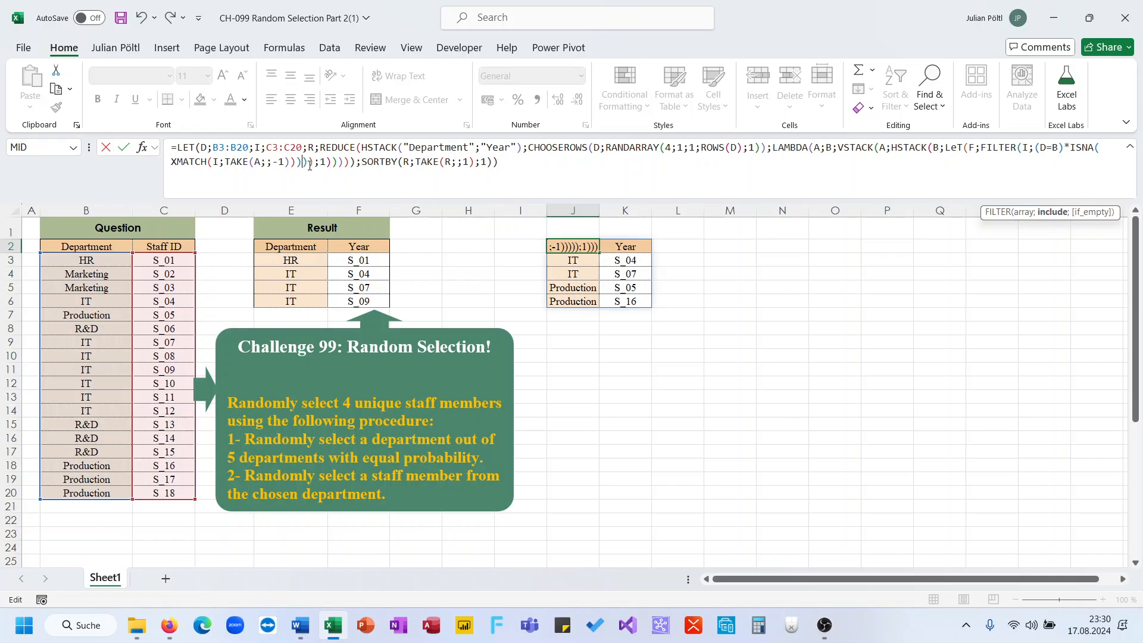
{"action": "key", "text": "BackSpace"}
{"action": "key", "text": "BackSpace"}
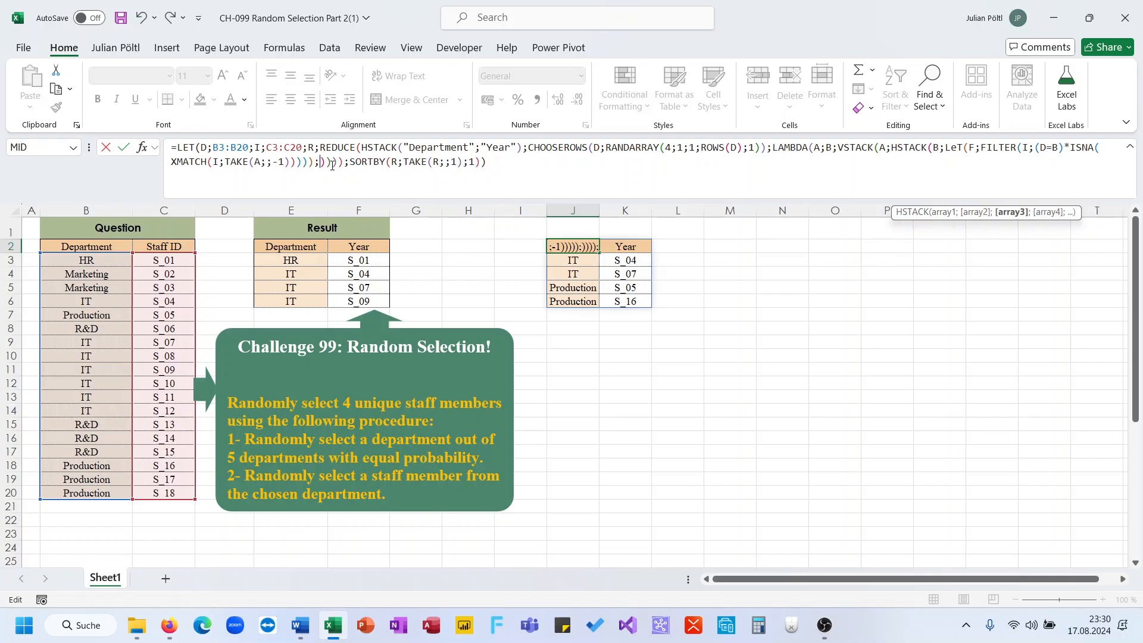
{"action": "key", "text": "BackSpace"}
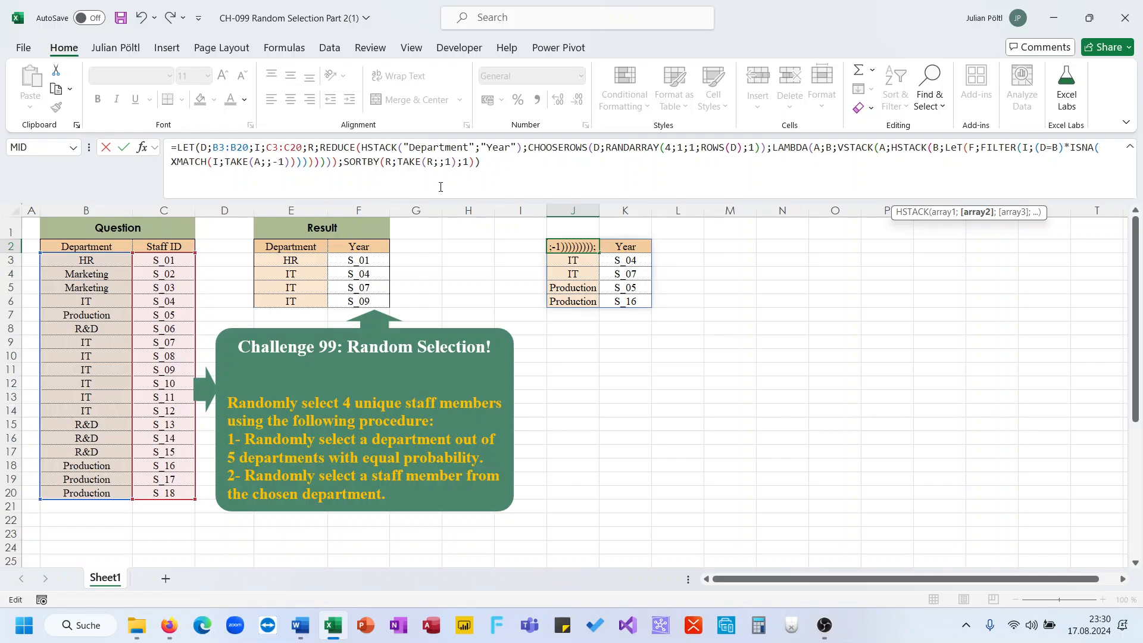
Add CHOOSEROWS on F as the nested LET's calculation in J2, with RANDBETWEEN as its row number
{"action": "key", "text": "Left"}
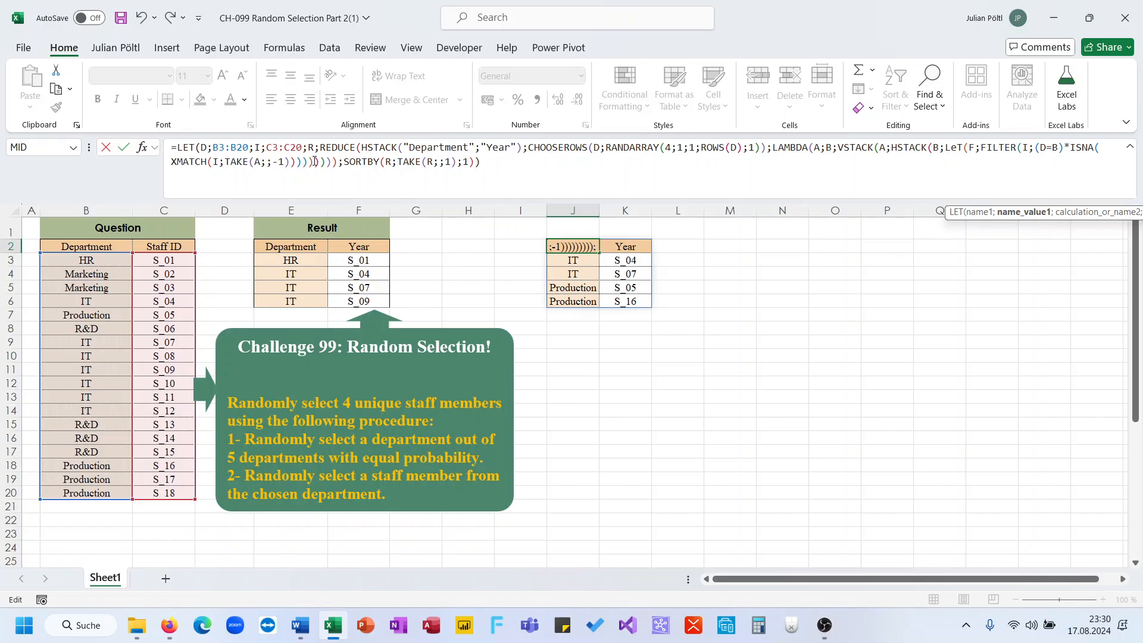
{"action": "type", "text": ";Choo"}
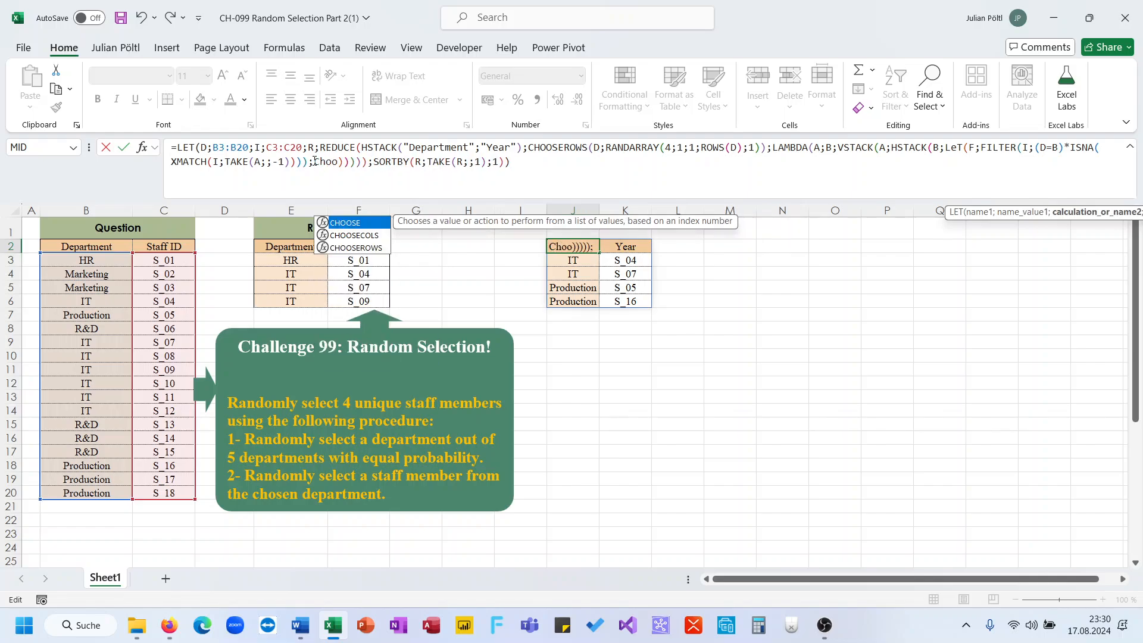
{"action": "key", "text": "Down"}
{"action": "key", "text": "Down"}
{"action": "key", "text": "Tab"}
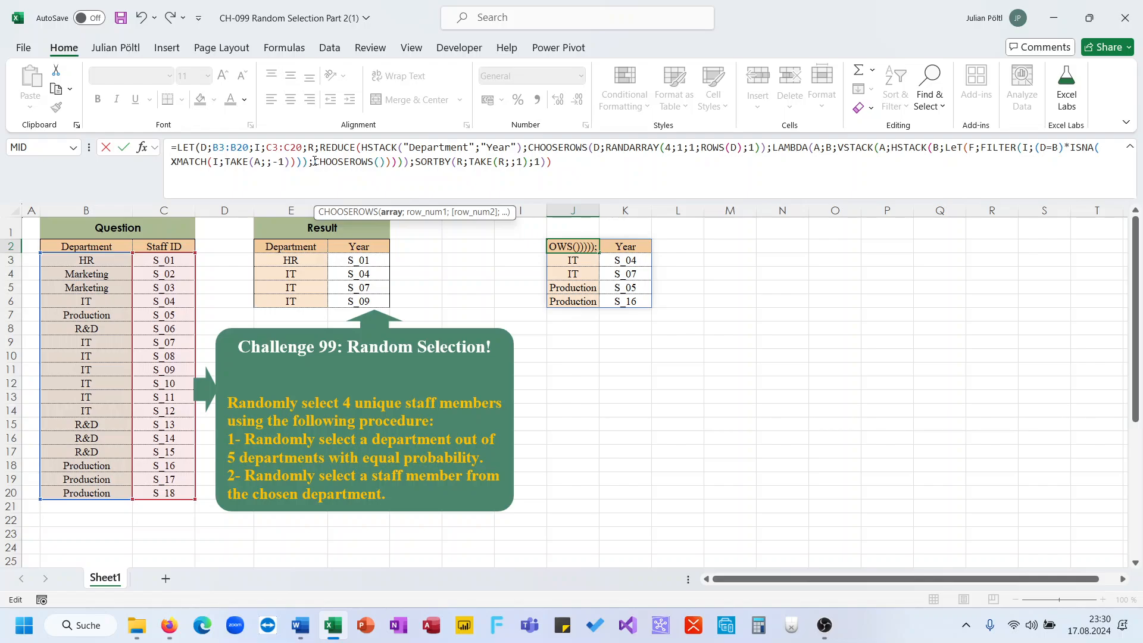
{"action": "type", "text": "F;"}
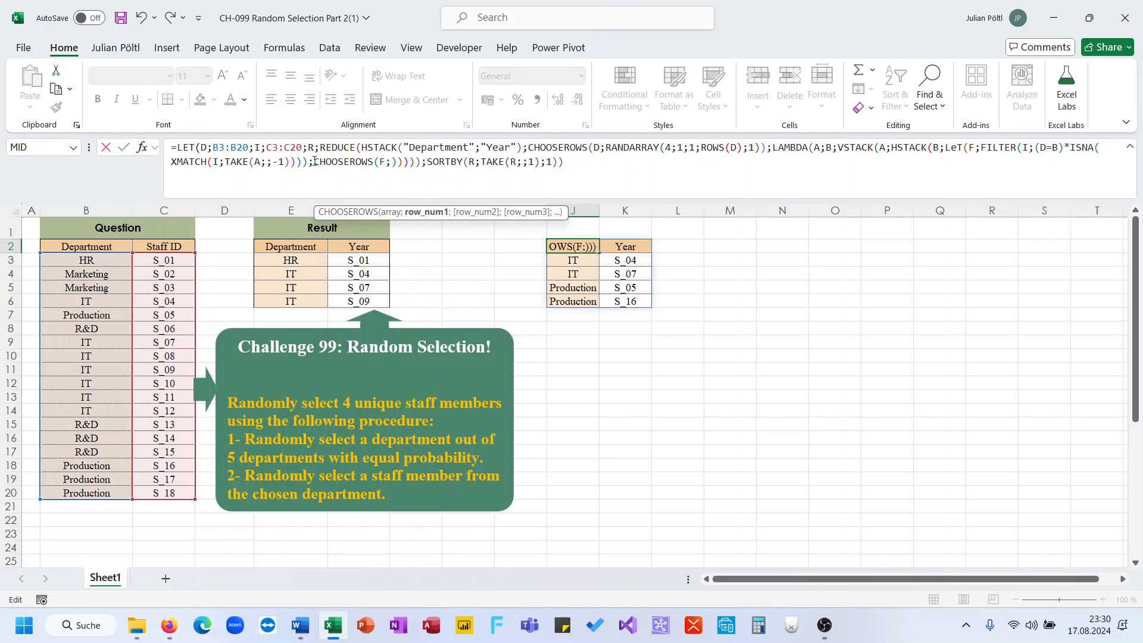
{"action": "type", "text": "Ran"}
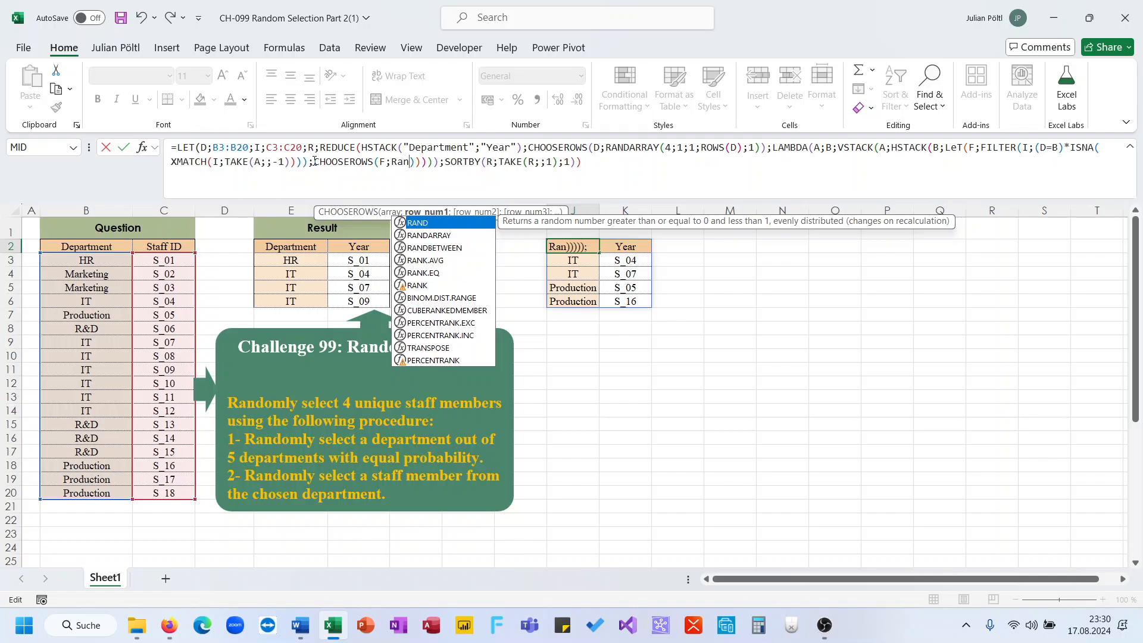
{"action": "key", "text": "Down"}
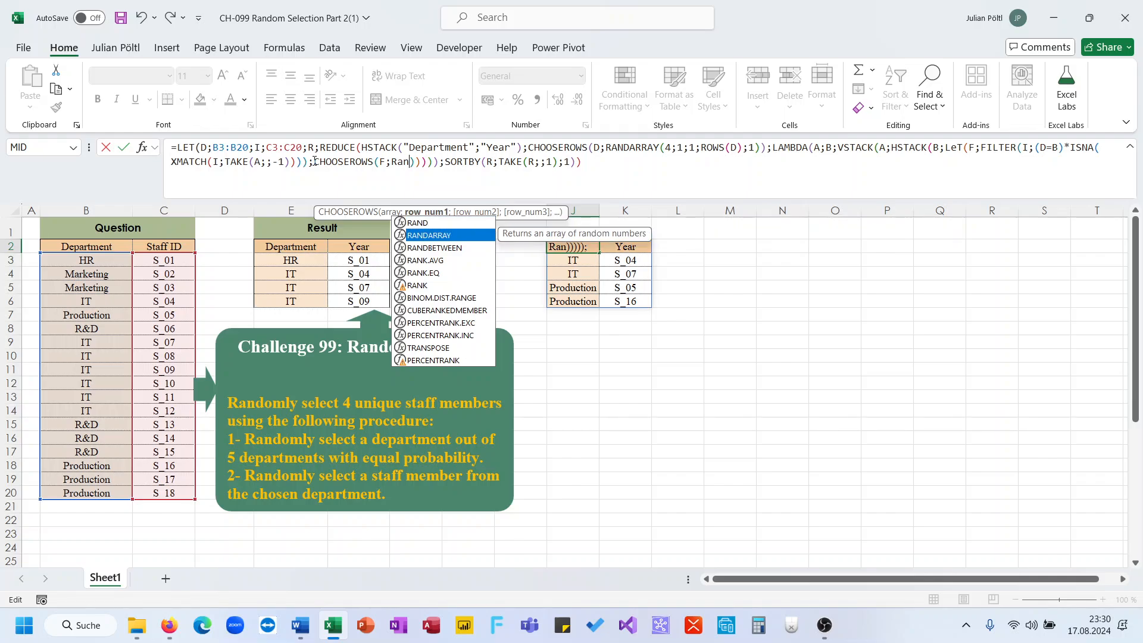
{"action": "key", "text": "Down"}
{"action": "key", "text": "Tab"}
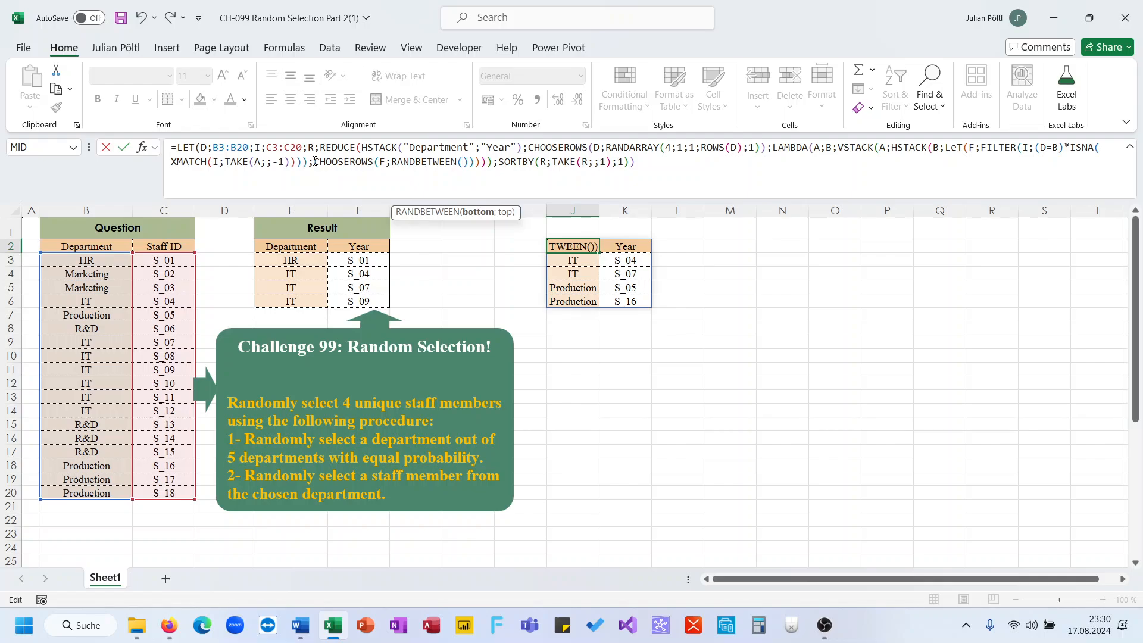
Give RANDBETWEEN in J2 the limits 1 and ROWS(F), close the nested functions and commit the formula
{"action": "type", "text": "1;Ro"}
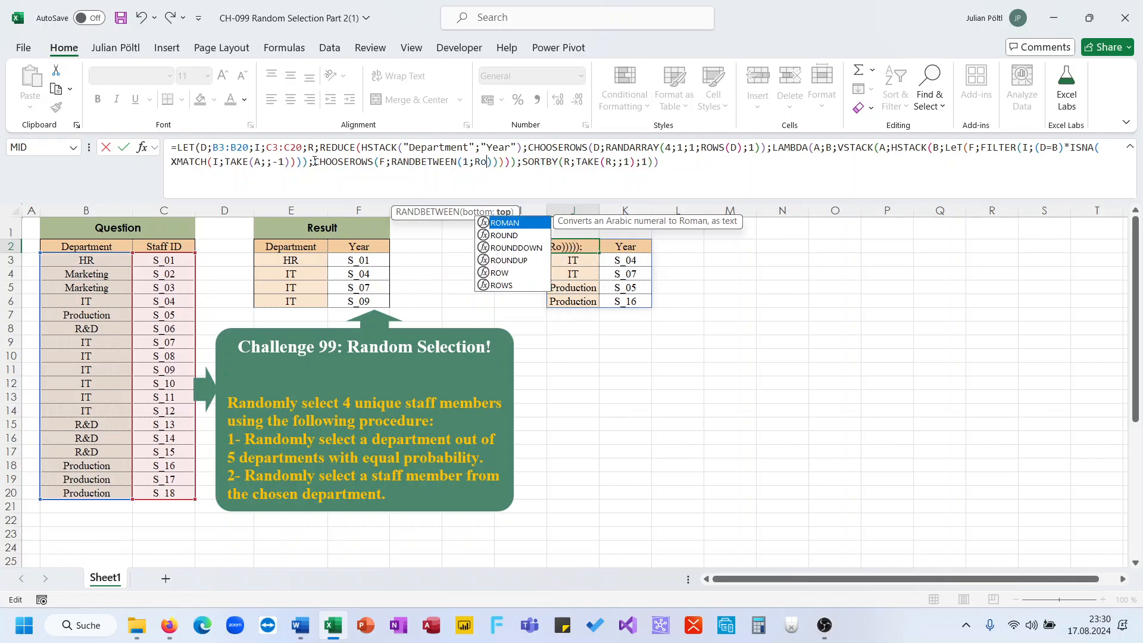
{"action": "key", "text": "Down"}
{"action": "key", "text": "Down"}
{"action": "key", "text": "Down"}
{"action": "key", "text": "Down"}
{"action": "key", "text": "Tab"}
{"action": "type", "text": "s"}
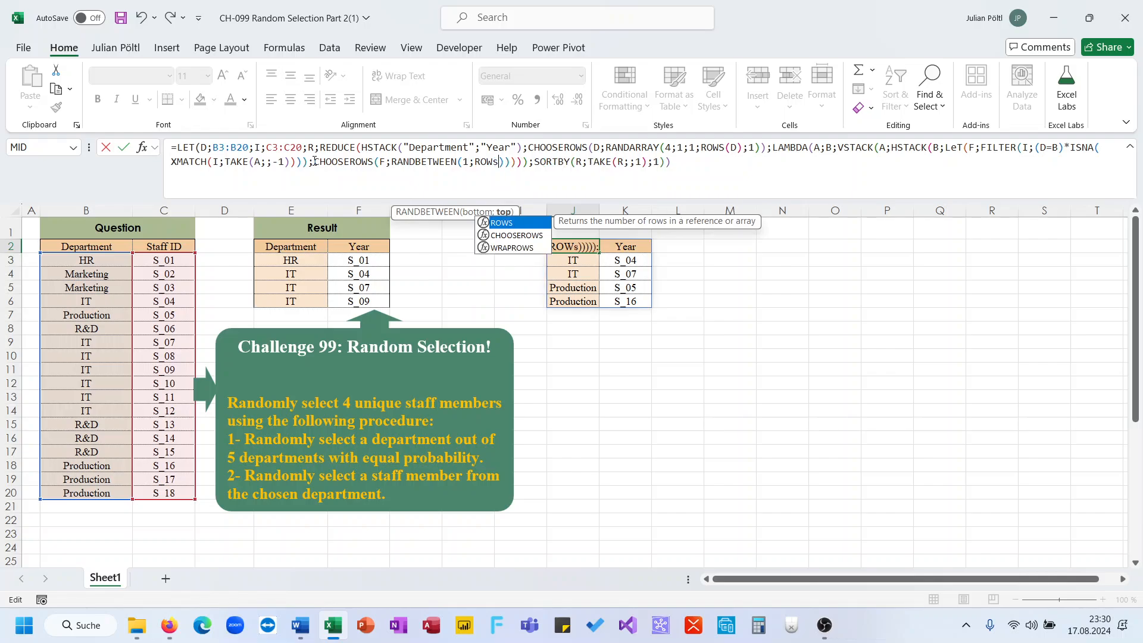
{"action": "key", "text": "Tab"}
{"action": "type", "text": "F)"}
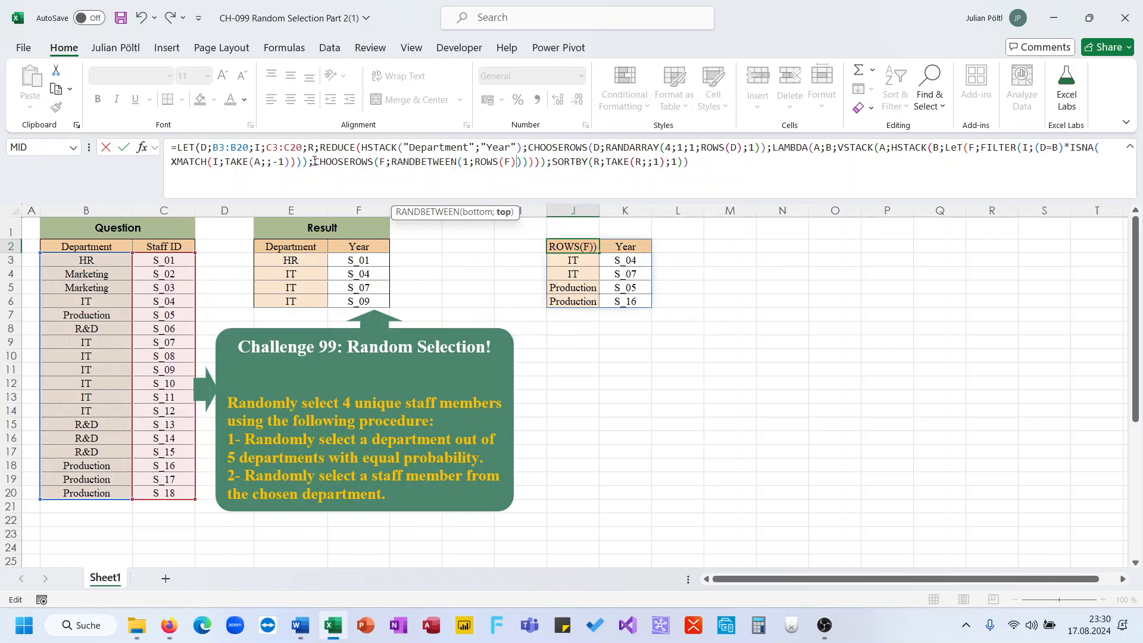
{"action": "type", "text": "))"}
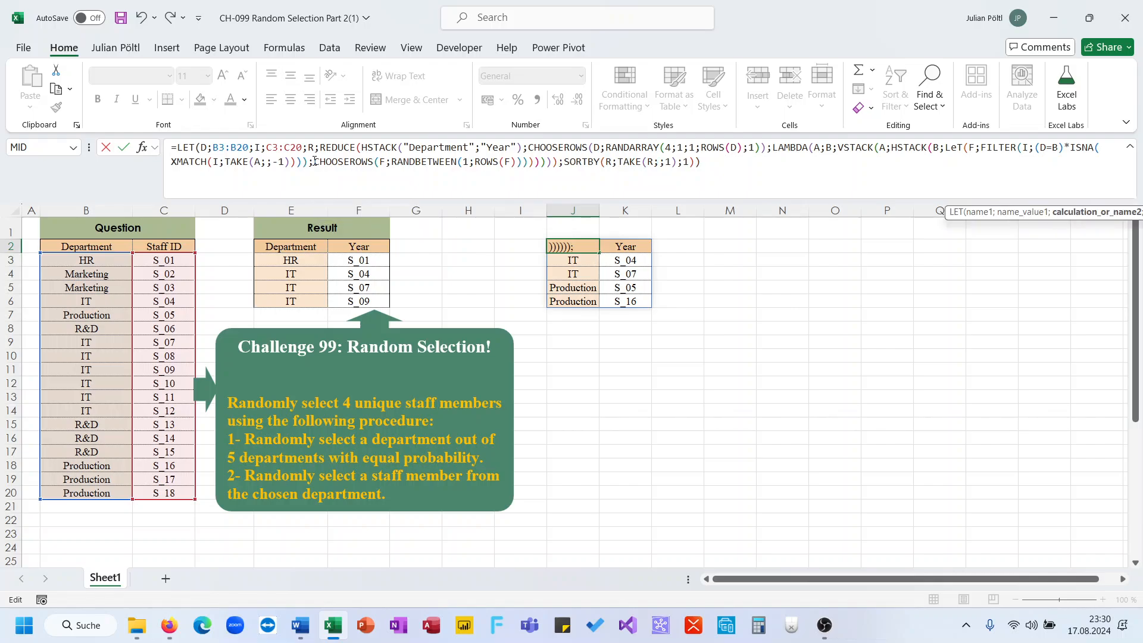
{"action": "key", "text": "ctrl+Return"}
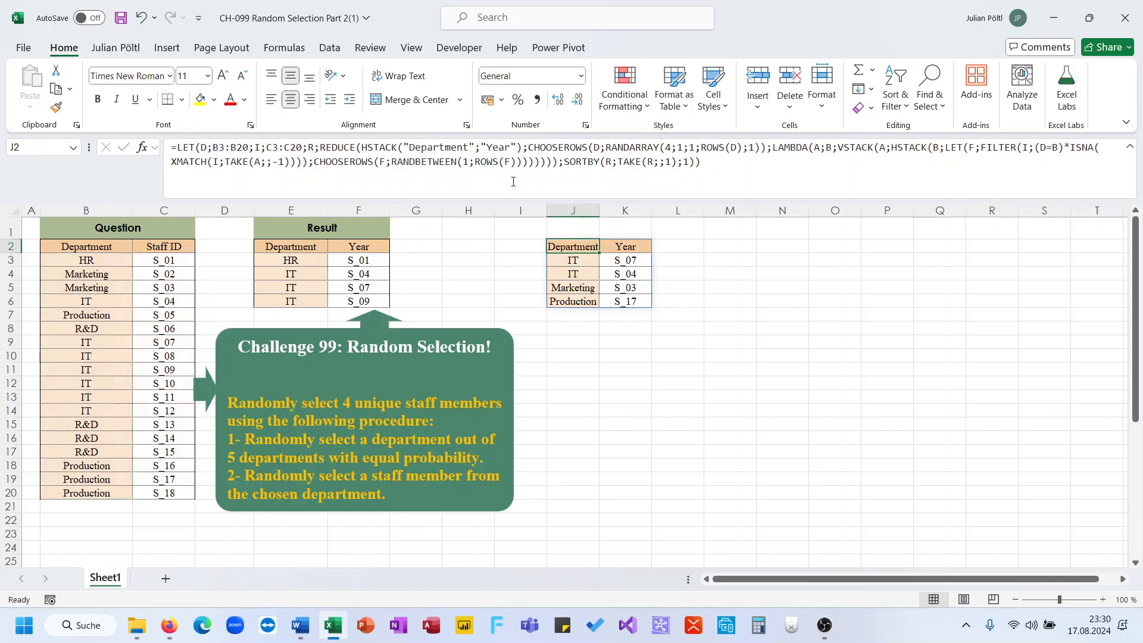
Recalculate J2's draw and locate the drawn R&D staff members S_14 and S_06 in the source table
{"action": "left_click", "coordinate": [648, 171]}
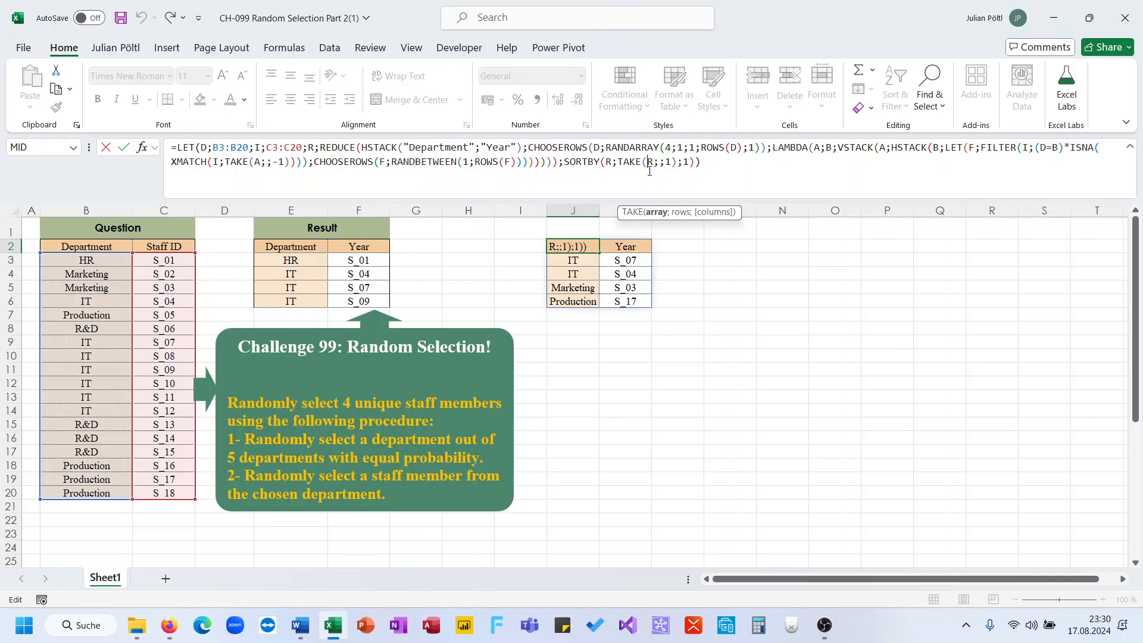
{"action": "key", "text": "Escape"}
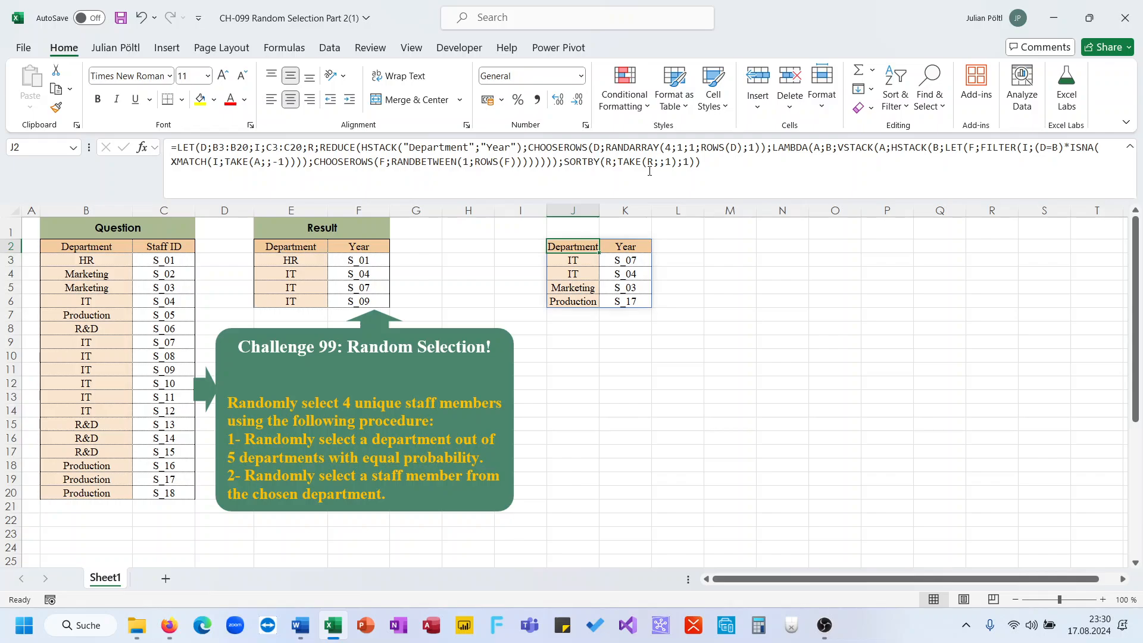
{"action": "key", "text": "F9"}
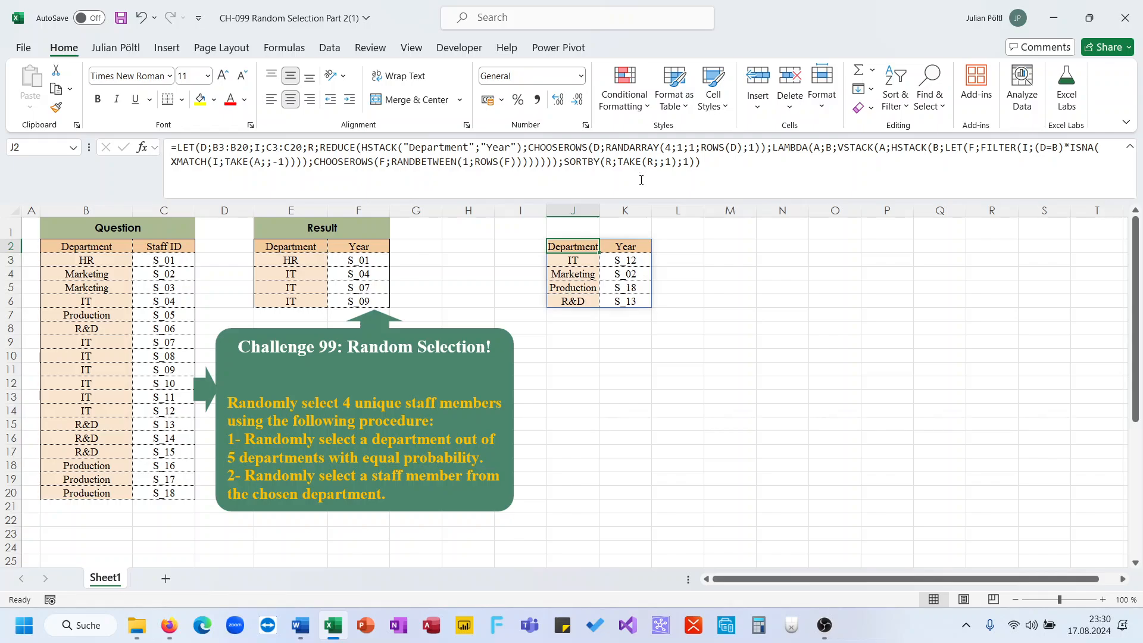
{"action": "key", "text": "F9"}
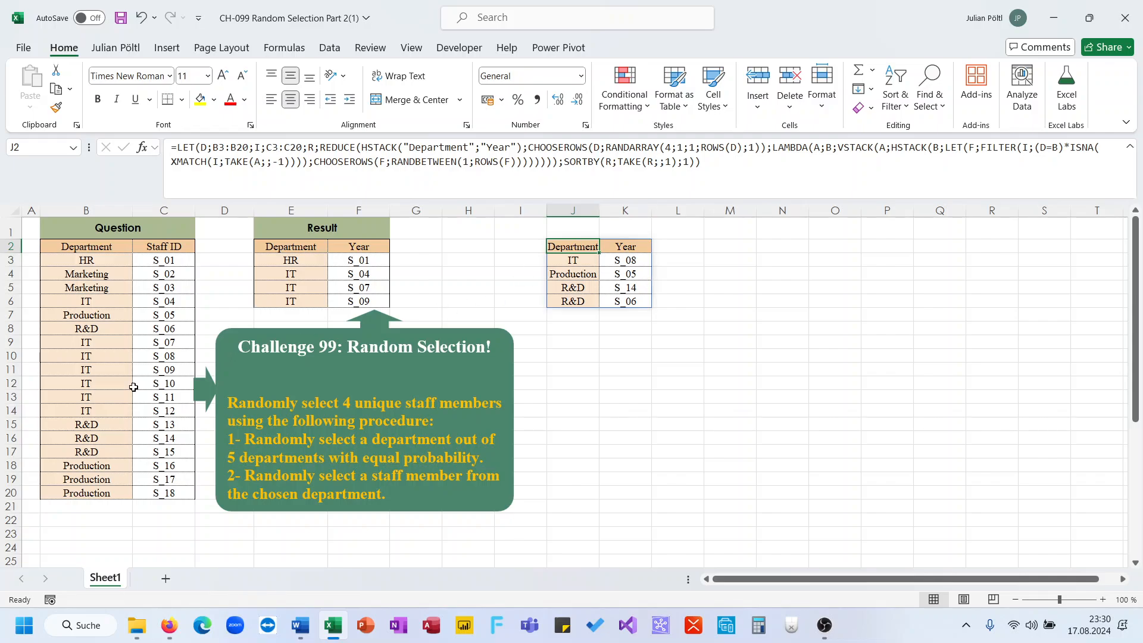
{"action": "left_click_drag", "start_coordinate": [98, 436], "coordinate": [142, 433]}
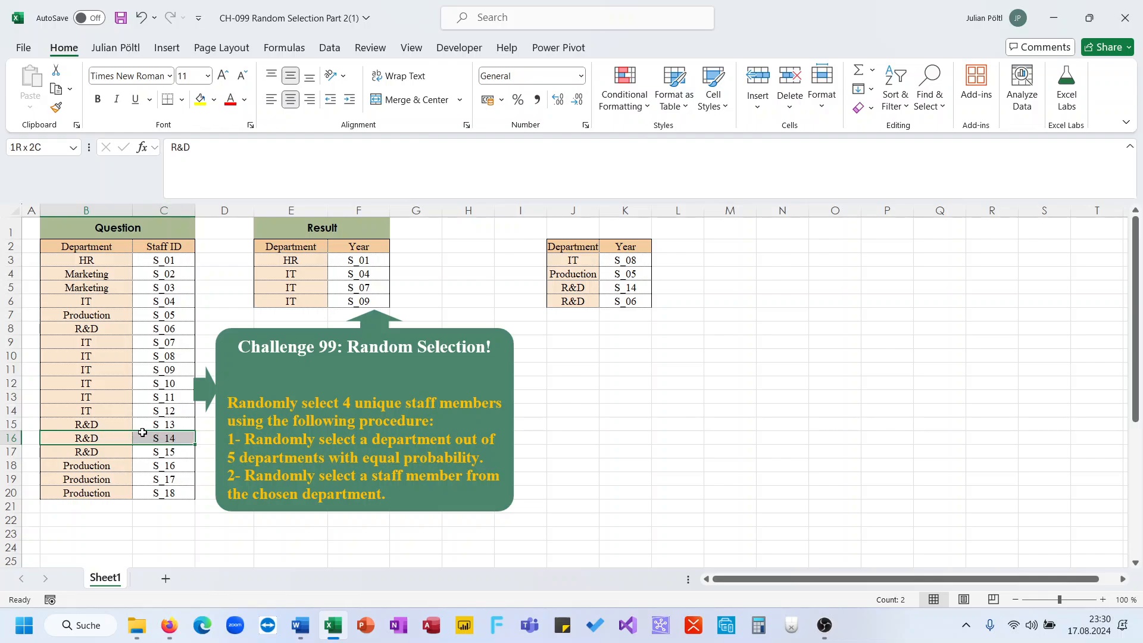
{"action": "left_click_drag", "start_coordinate": [107, 329], "coordinate": [174, 331]}
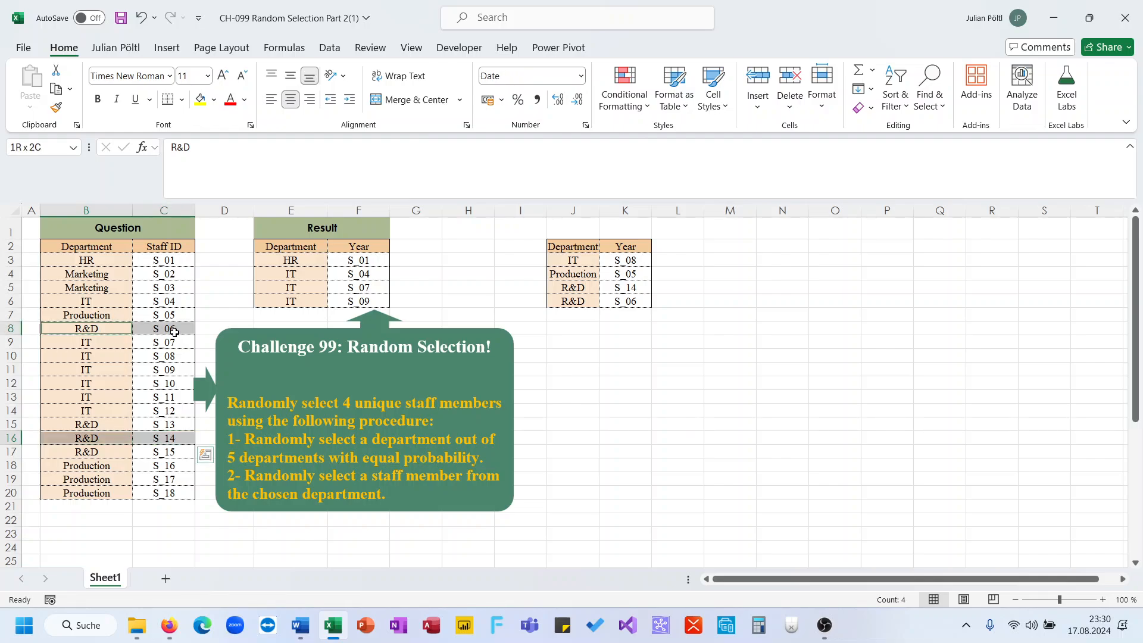
Locate the R&D rows for staff members S_13 and S_06 in the source table
{"action": "left_click_drag", "start_coordinate": [166, 423], "coordinate": [122, 424]}
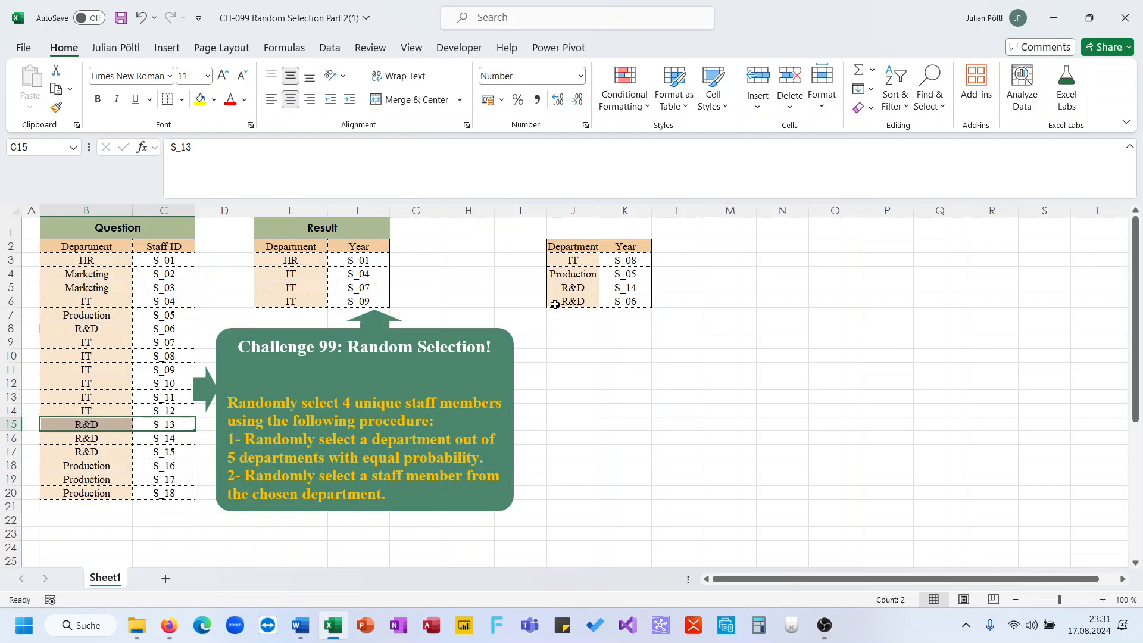
{"action": "left_click", "coordinate": [112, 328]}
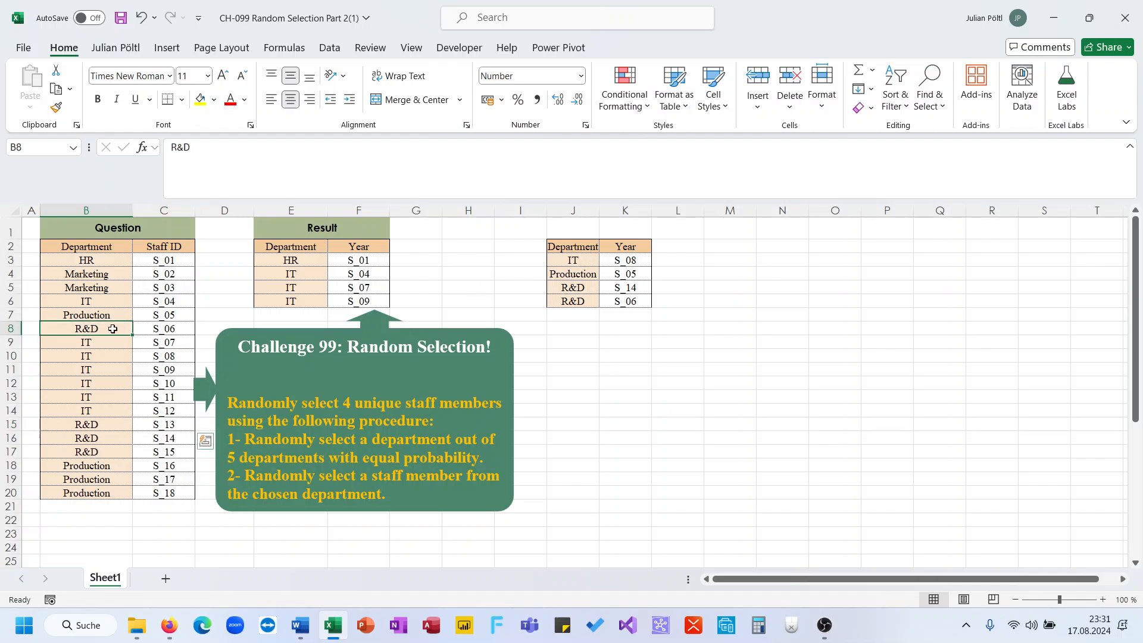
{"action": "left_click_drag", "start_coordinate": [112, 329], "coordinate": [156, 329]}
{"action": "key", "text": "ctrl+q"}
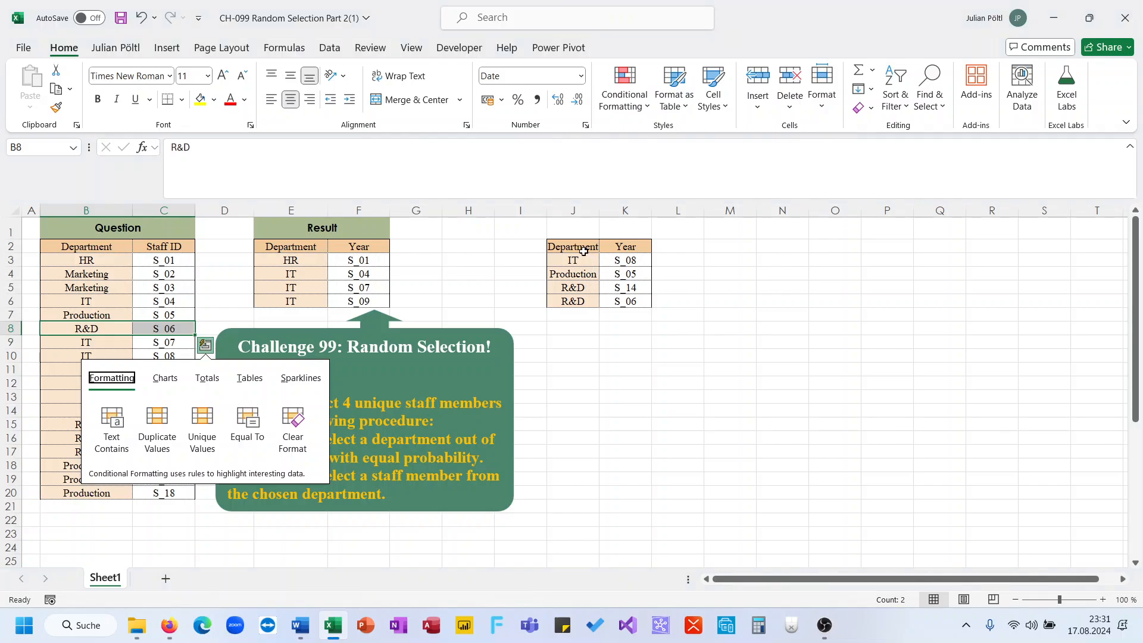
Add TAKE(R;;-1), the staff ID column of R, as a second sort key to SORTBY in J2
{"action": "left_click", "coordinate": [584, 250]}
{"action": "left_click", "coordinate": [712, 161]}
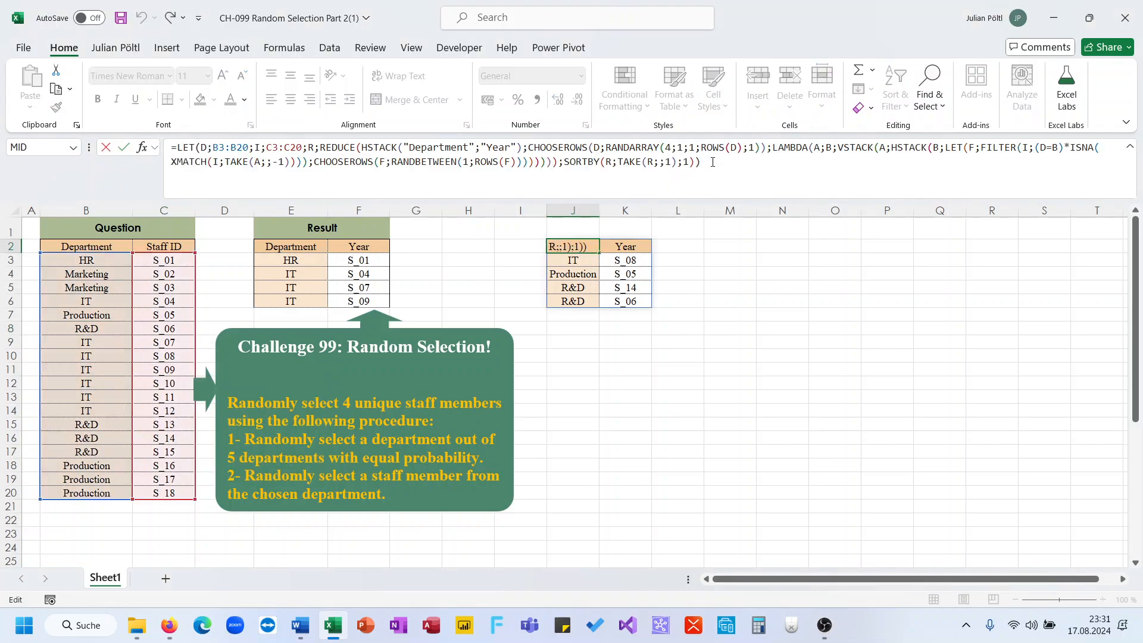
{"action": "key", "text": "BackSpace"}
{"action": "key", "text": "BackSpace"}
{"action": "type", "text": ";"}
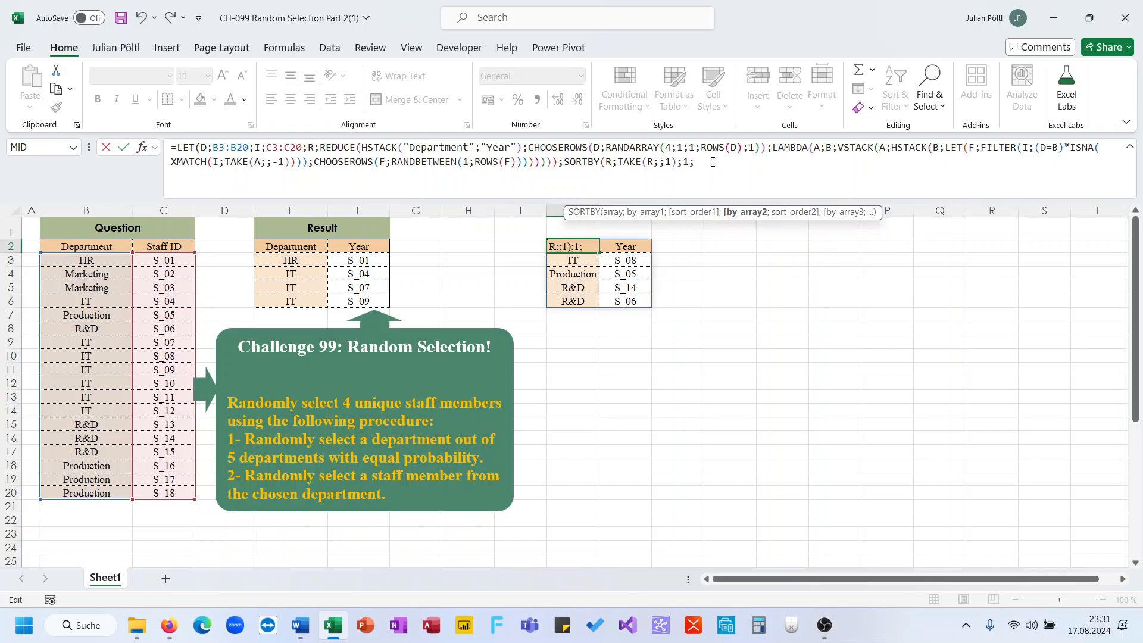
{"action": "type", "text": "TAKE("}
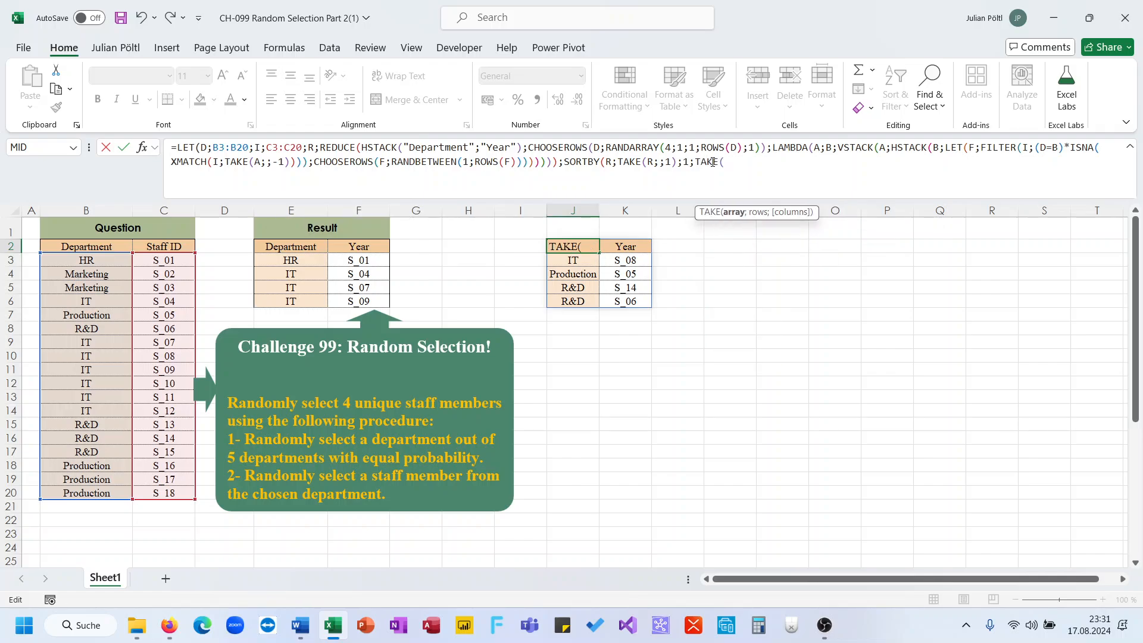
{"action": "type", "text": "R;;2);"}
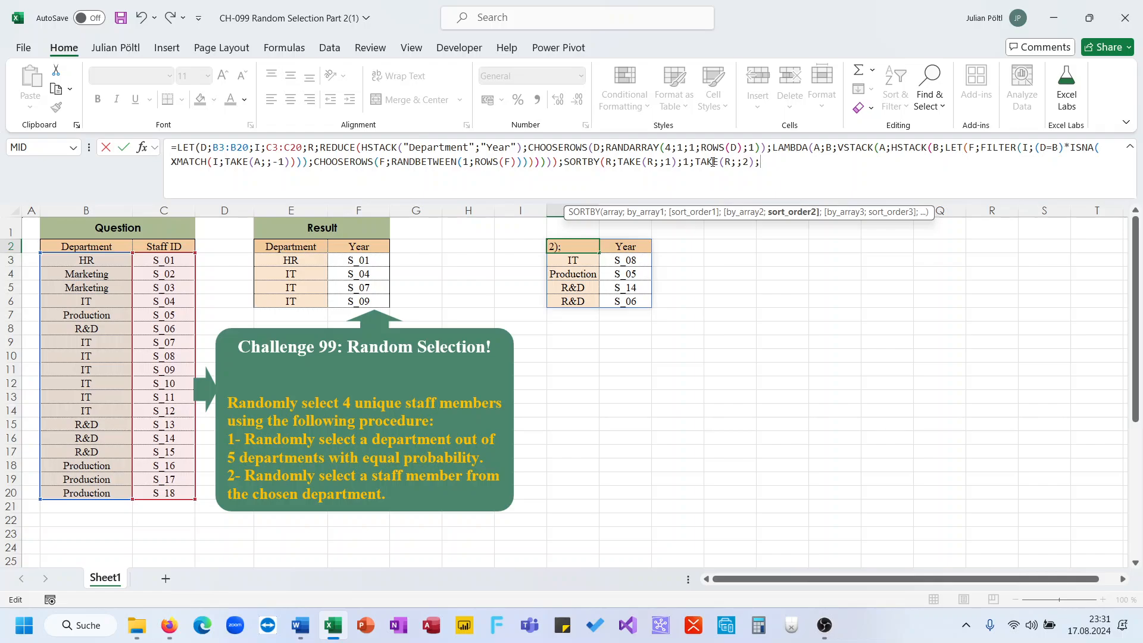
{"action": "key", "text": "BackSpace"}
{"action": "key", "text": "BackSpace"}
{"action": "key", "text": "BackSpace"}
{"action": "type", "text": "-1)"}
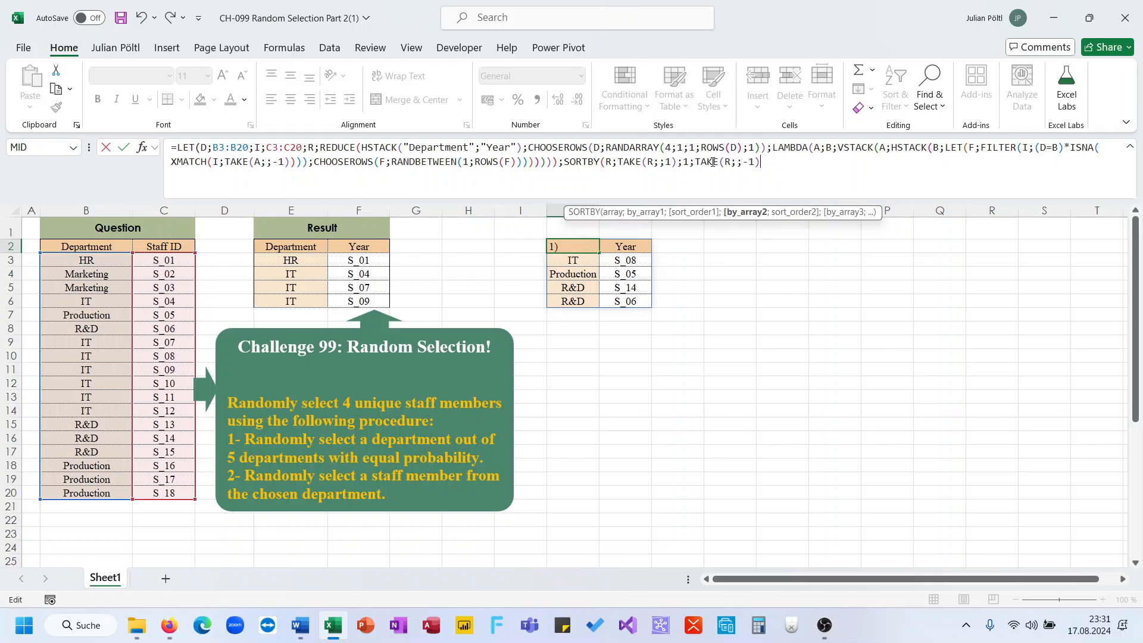
Give SORTBY's second sort key in J2 the sort order 1, close the functions and commit the formula
{"action": "type", "text": ";2"}
{"action": "key", "text": "BackSpace"}
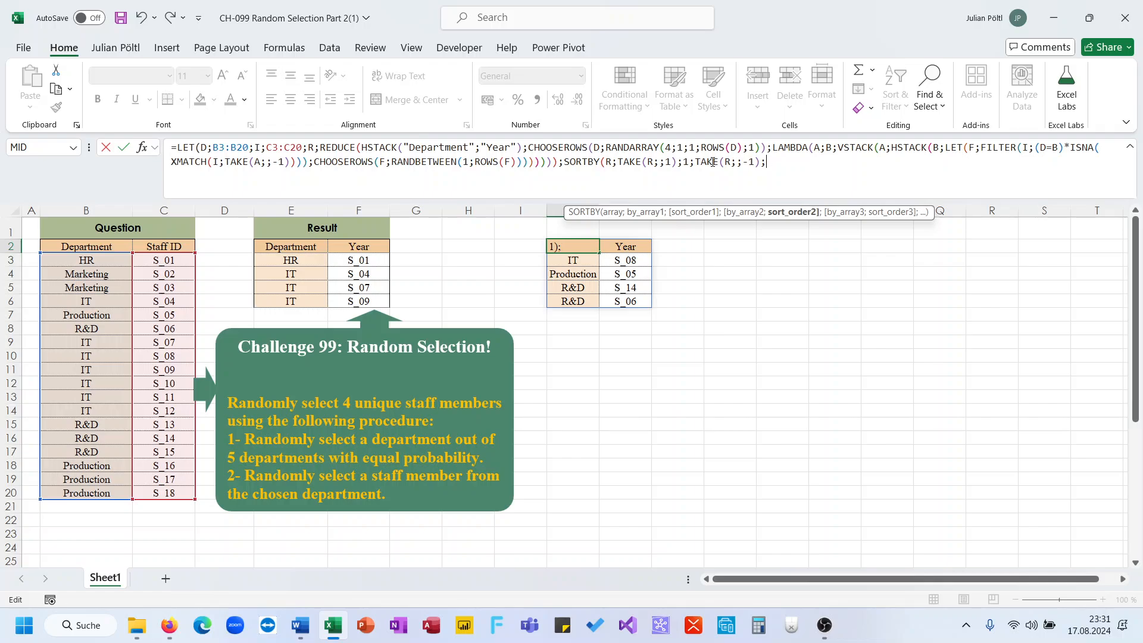
{"action": "type", "text": "1))"}
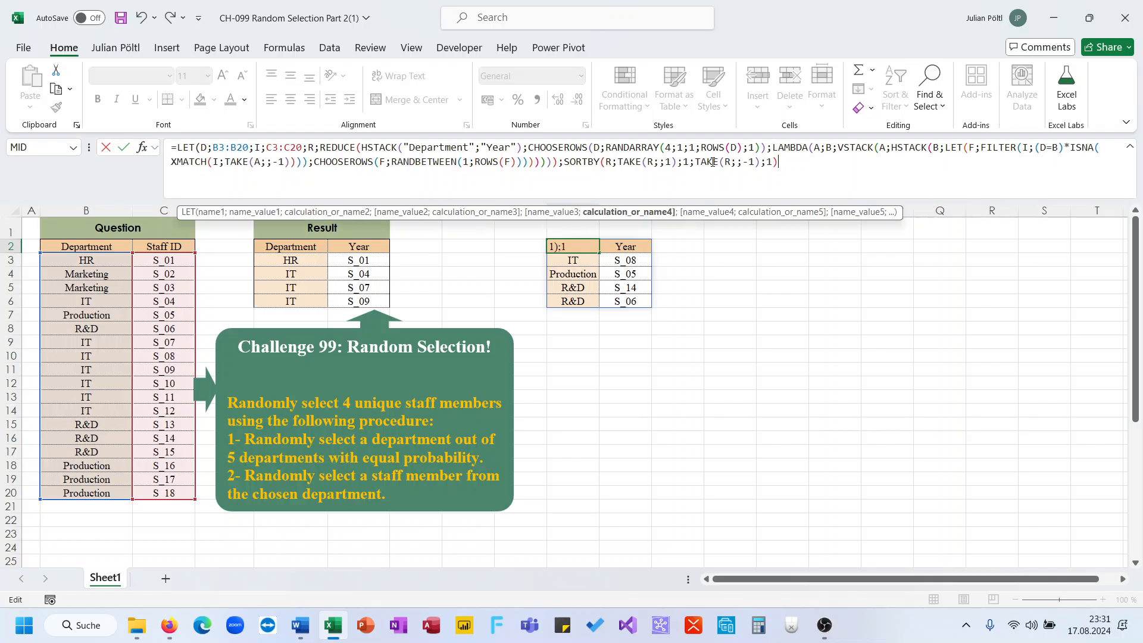
{"action": "key", "text": "Return"}
{"action": "key", "text": "Up"}
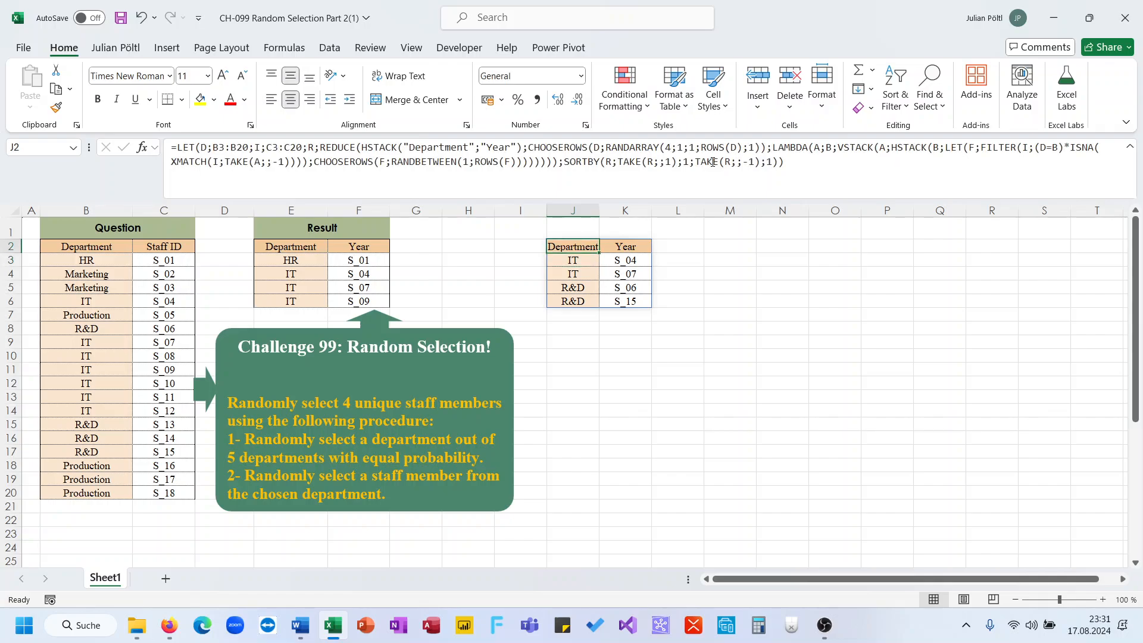
Empty both sort order arguments of SORTBY in J2, keeping their separators, and commit the formula
{"action": "left_click", "coordinate": [687, 163]}
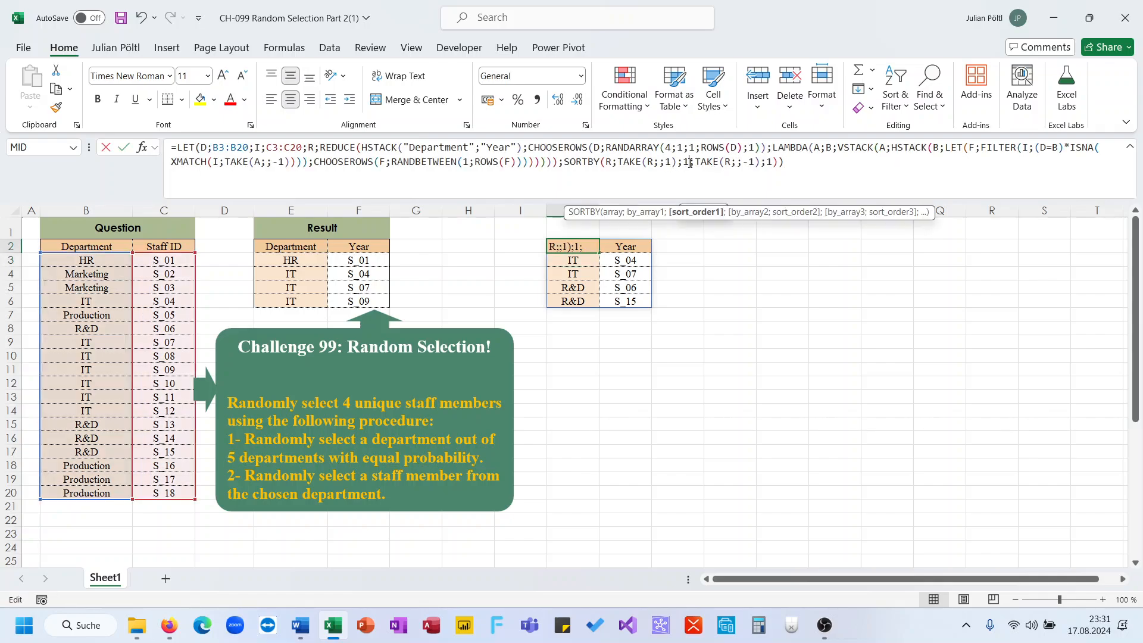
{"action": "key", "text": "BackSpace"}
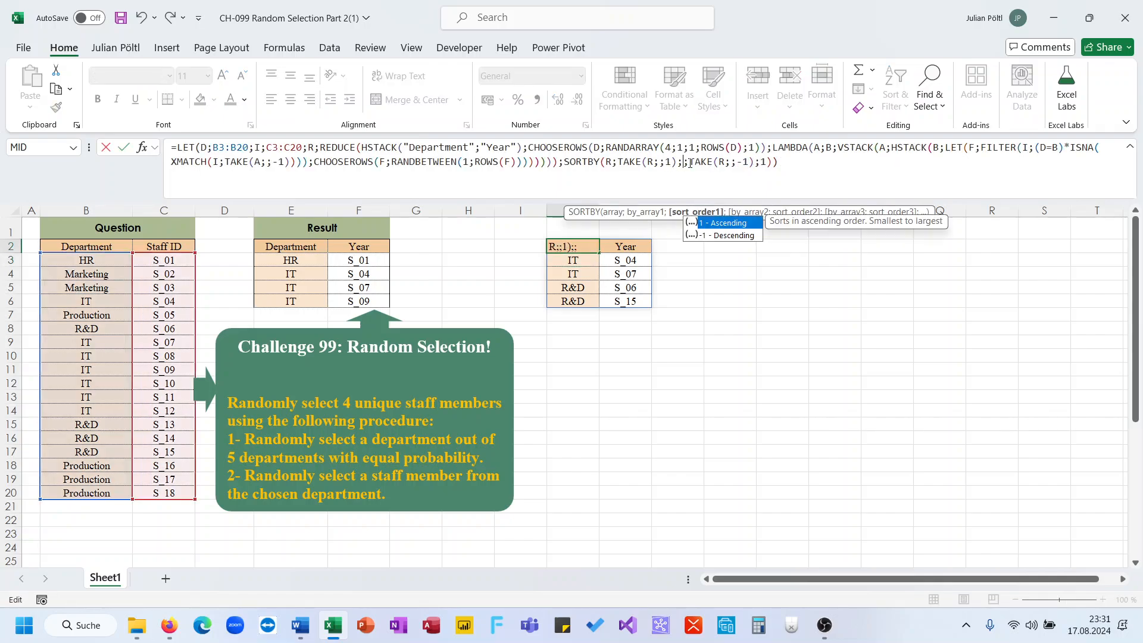
{"action": "left_click", "coordinate": [762, 163]}
{"action": "key", "text": "BackSpace"}
{"action": "key", "text": "Return"}
{"action": "key", "text": "Up"}
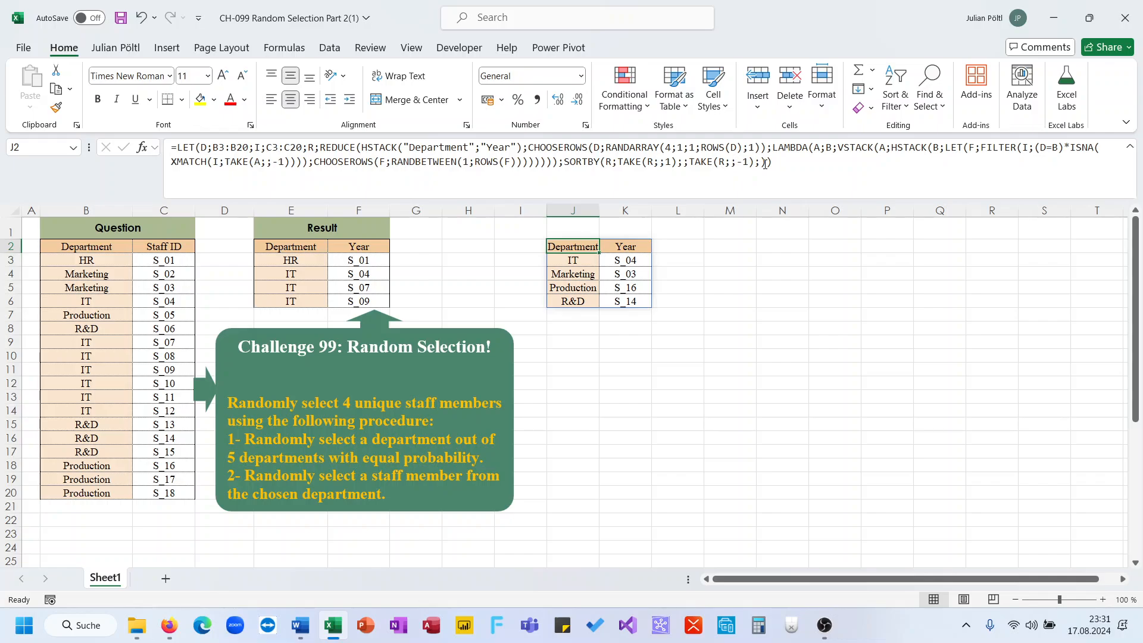
Recalculate J2's draw several times and check how the drawn departments and staff IDs are ordered
{"action": "key", "text": "F9"}
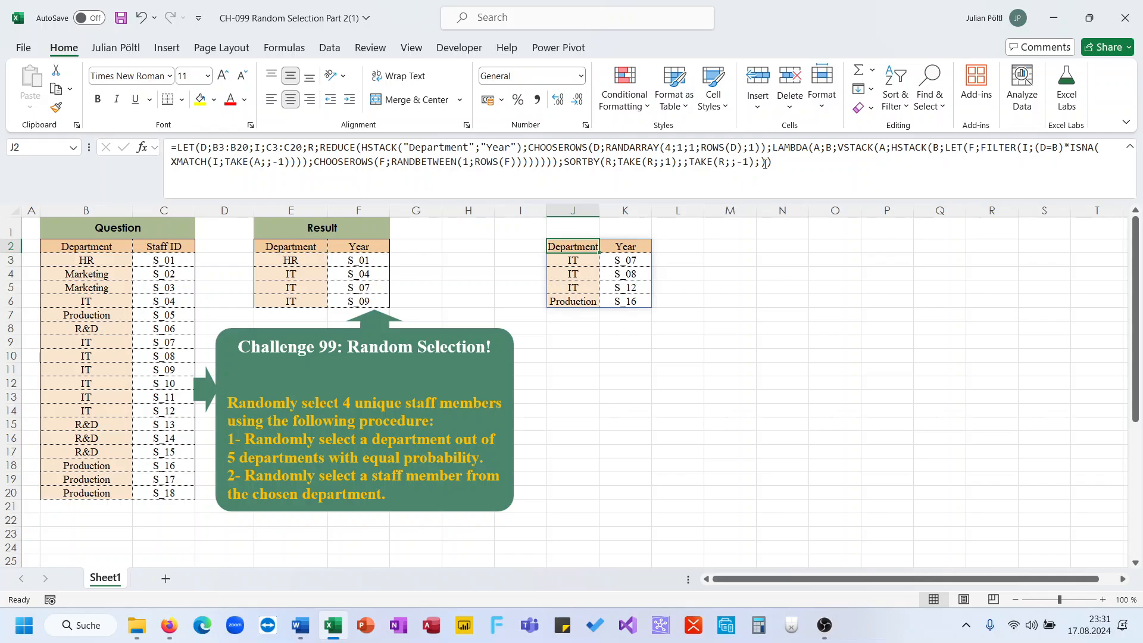
{"action": "key", "text": "F9"}
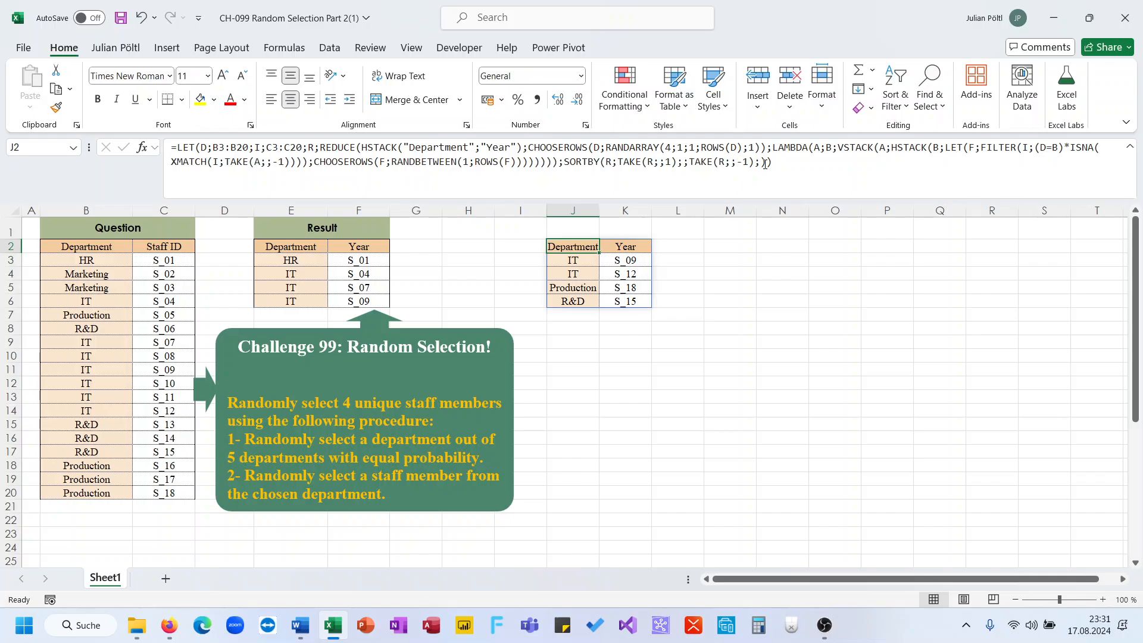
{"action": "key", "text": "F9"}
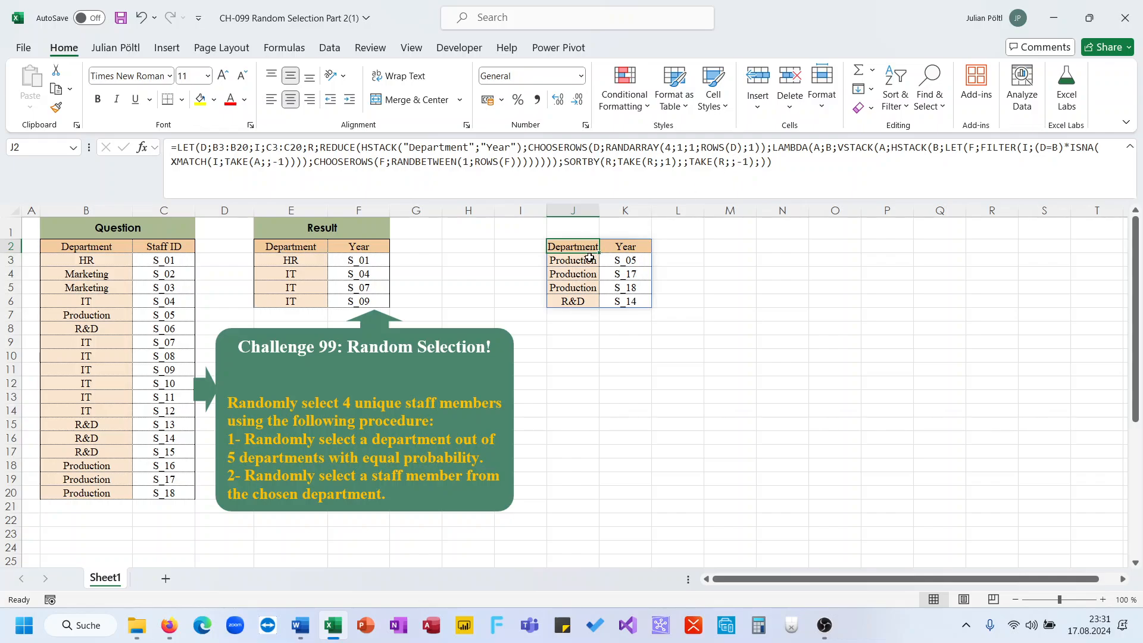
{"action": "left_click_drag", "start_coordinate": [582, 260], "coordinate": [579, 300]}
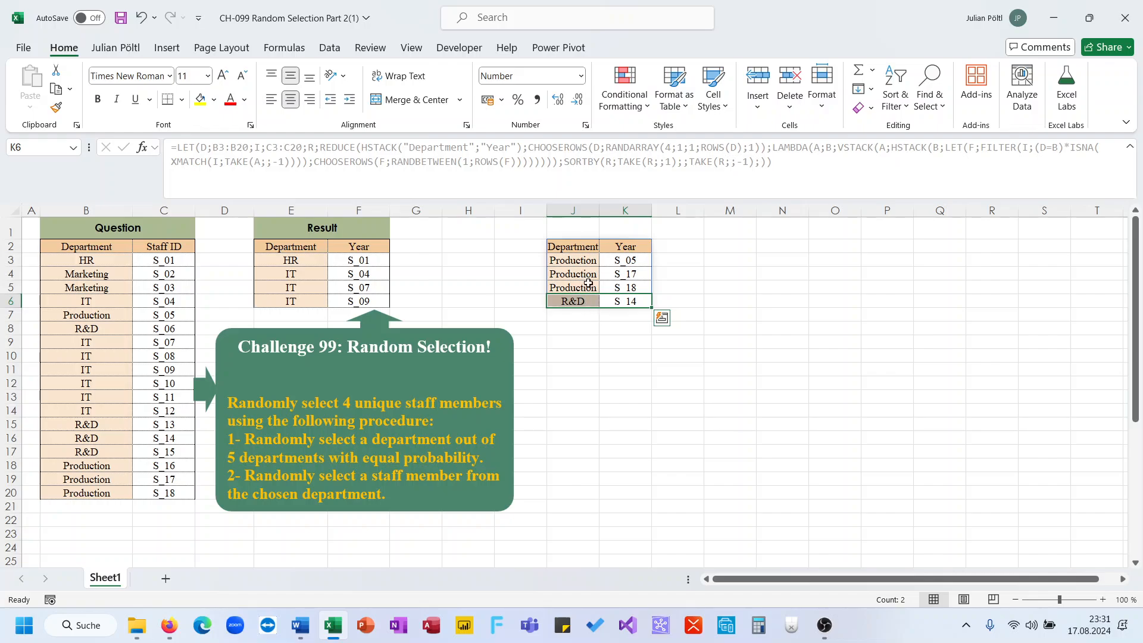
Try sorting J2's result by staff ID only by removing the TAKE(R;;1) key from SORTBY, and undo the change
{"action": "left_click", "coordinate": [580, 245]}
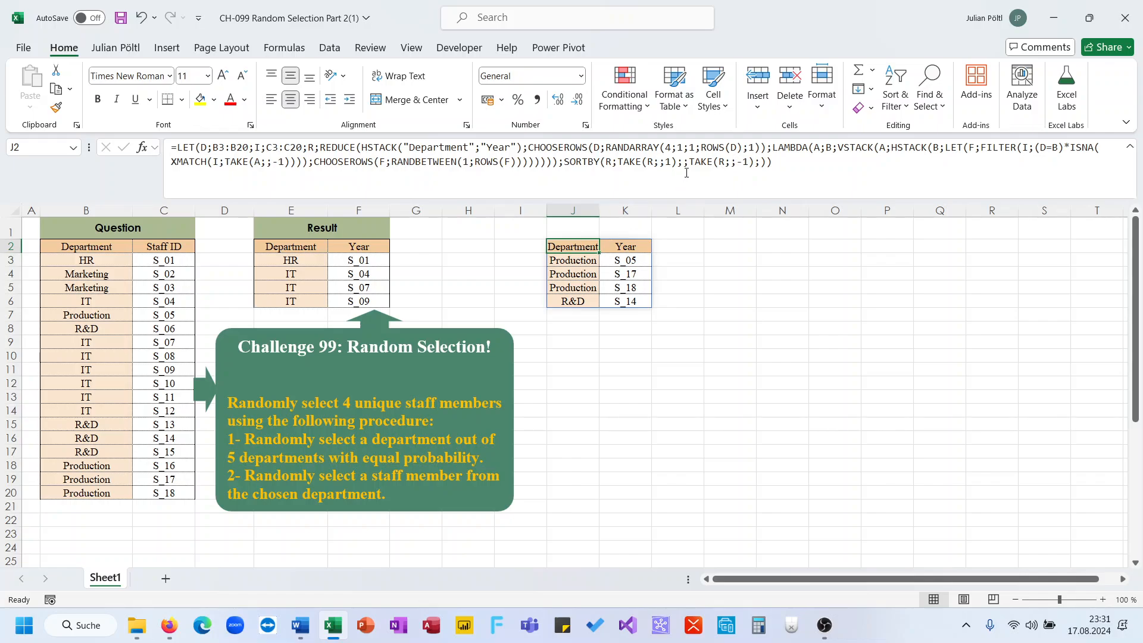
{"action": "left_click_drag", "start_coordinate": [688, 162], "coordinate": [619, 163]}
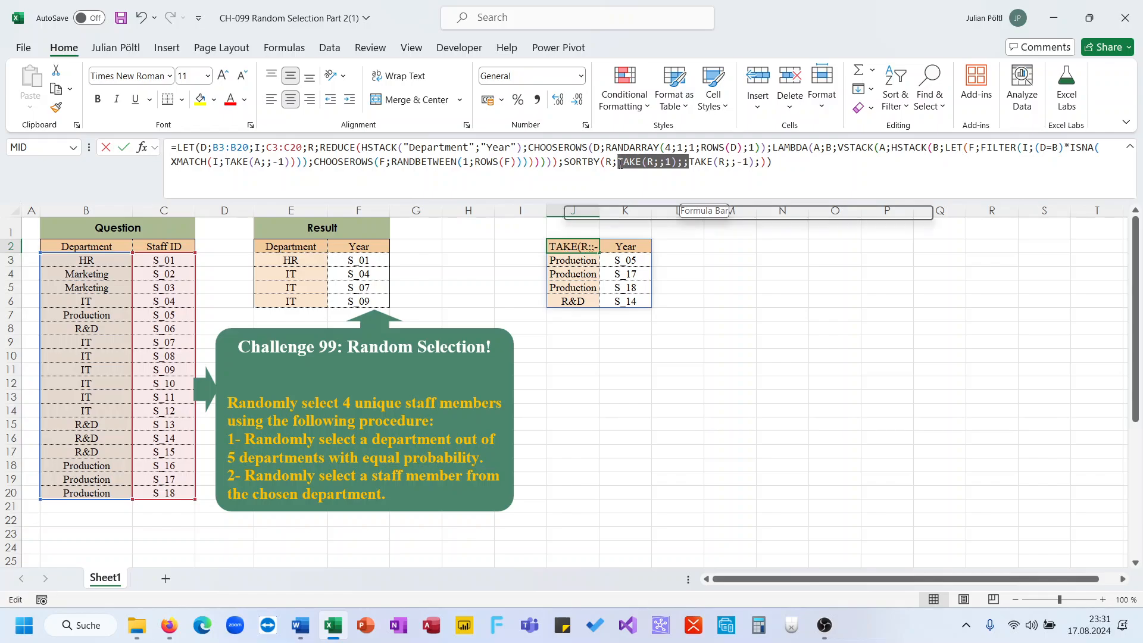
{"action": "key", "text": "Delete"}
{"action": "key", "text": "Return"}
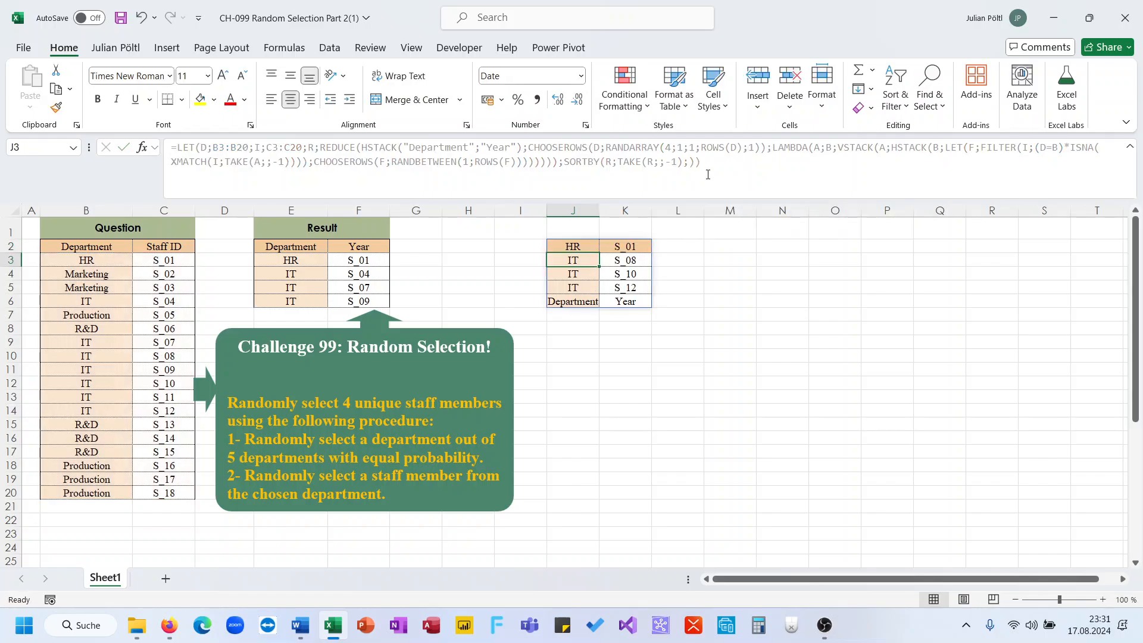
{"action": "key", "text": "ctrl+z"}
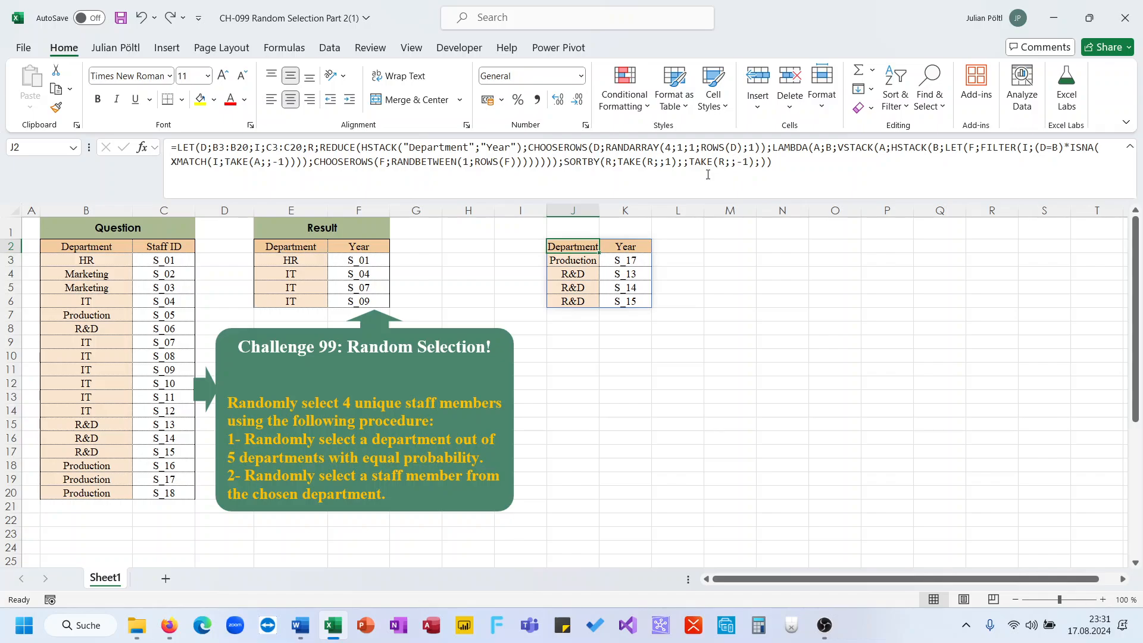
Replace the whole SORTBY calculation at the end of J2's LET with plain R and commit the formula
{"action": "left_click", "coordinate": [689, 166]}
{"action": "key", "text": "Escape"}
{"action": "left_click", "coordinate": [743, 162]}
{"action": "left_click_drag", "start_coordinate": [772, 162], "coordinate": [569, 166]}
{"action": "key", "text": "shift+Left"}
{"action": "key", "text": "shift+Left"}
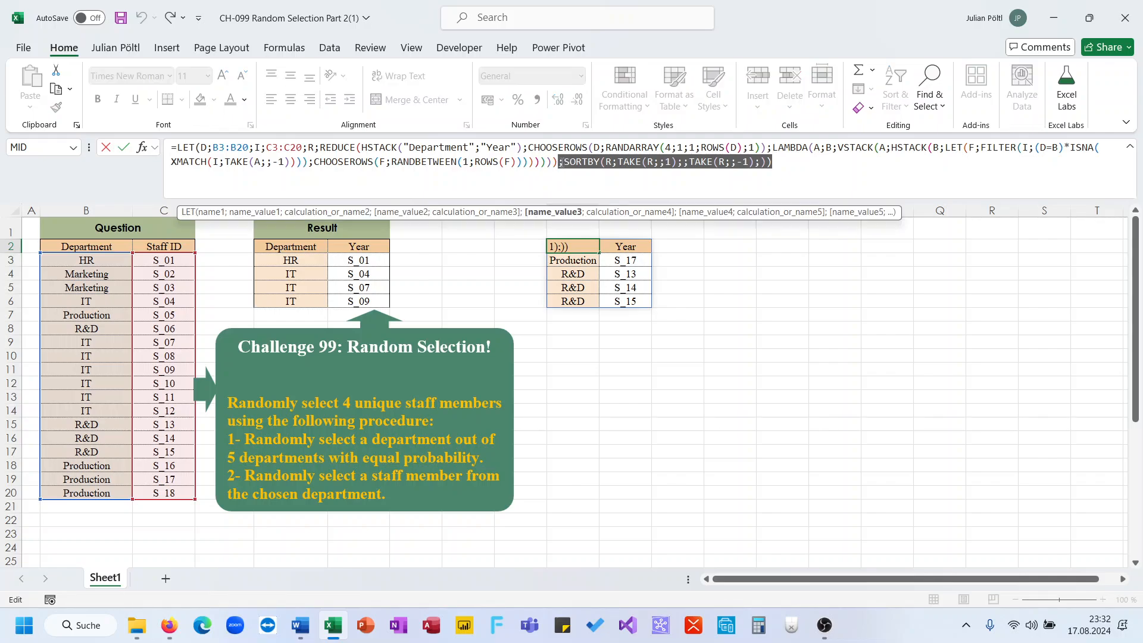
{"action": "type", "text": ";R)"}
{"action": "key", "text": "ctrl+Return"}
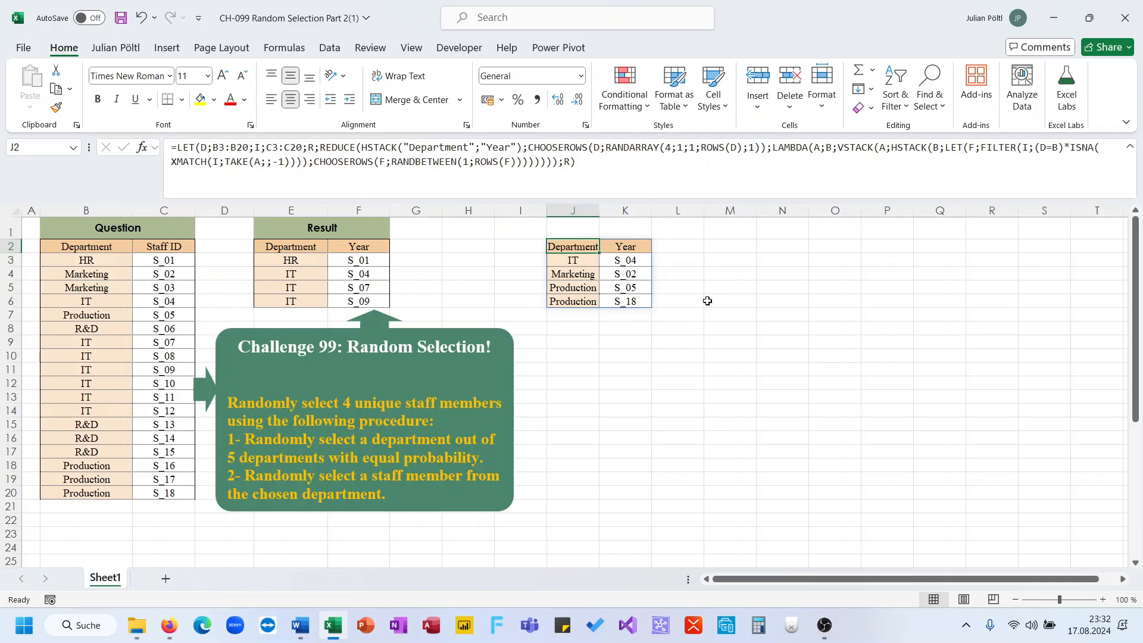
Replace the final R in J2 with a VSTACK whose first array is the header row, TAKE(R;1)
{"action": "left_click", "coordinate": [604, 193]}
{"action": "key", "text": "BackSpace"}
{"action": "key", "text": "BackSpace"}
{"action": "type", "text": "VSTACK("}
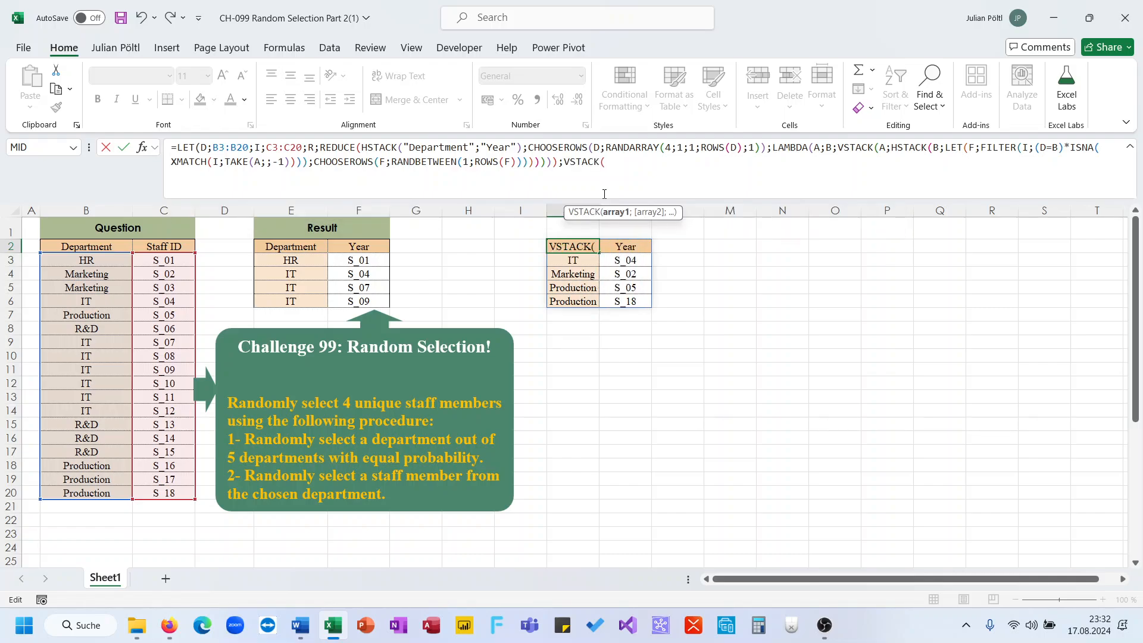
{"action": "type", "text": "Take(R;"}
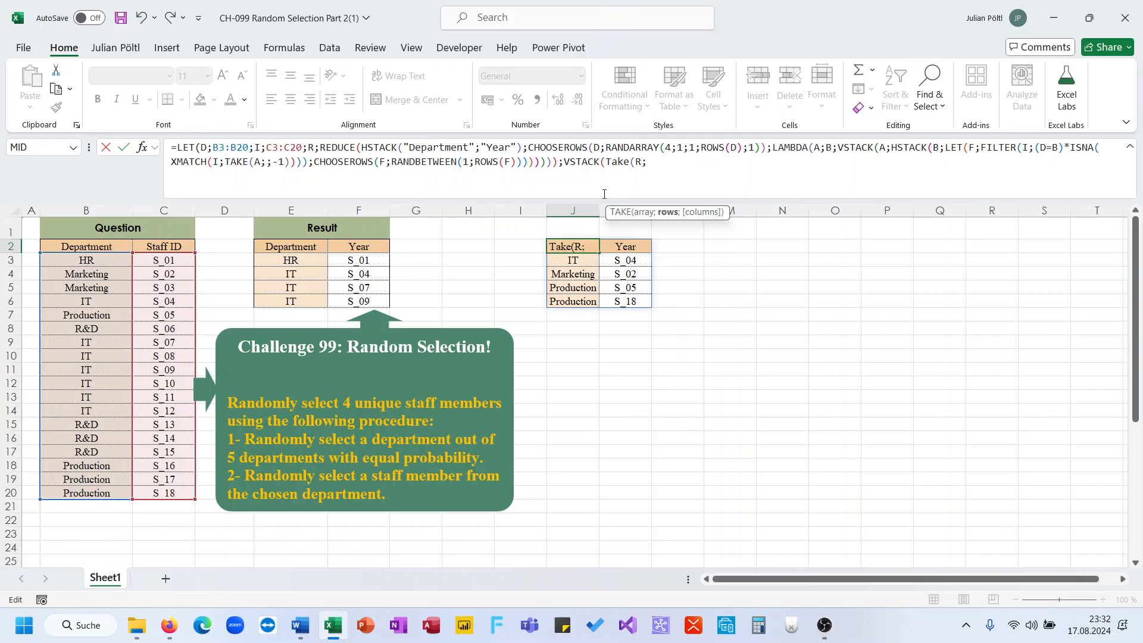
{"action": "type", "text": "1);"}
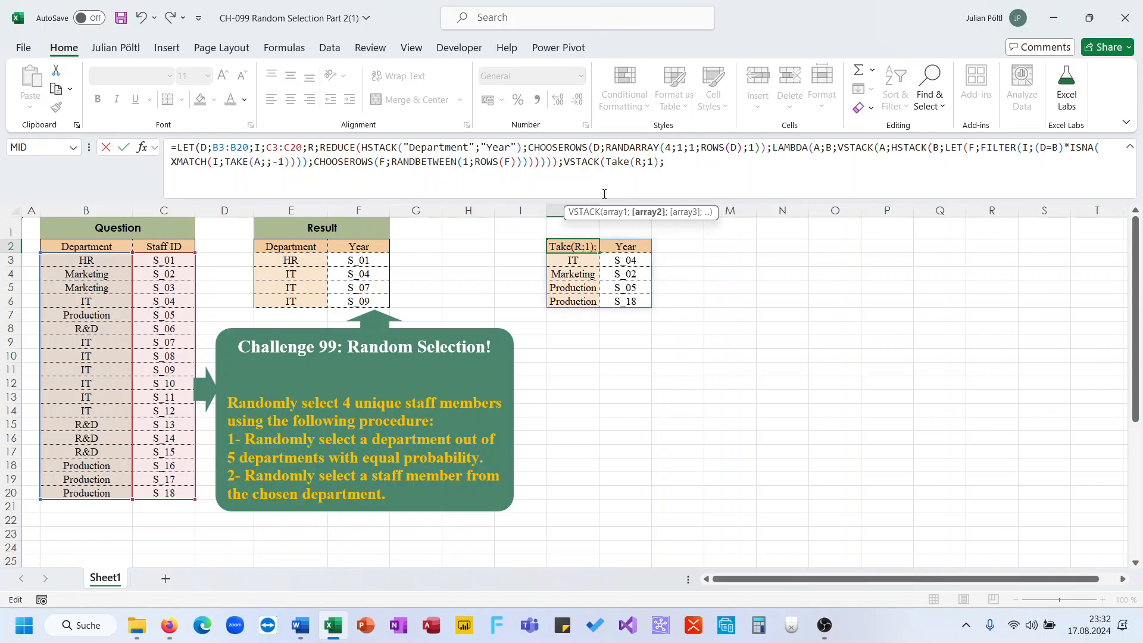
Add SORT(DROP(R;1);2) as VSTACK's second array in J2, close the functions and commit the formula
{"action": "type", "text": "so"}
{"action": "key", "text": "Tab"}
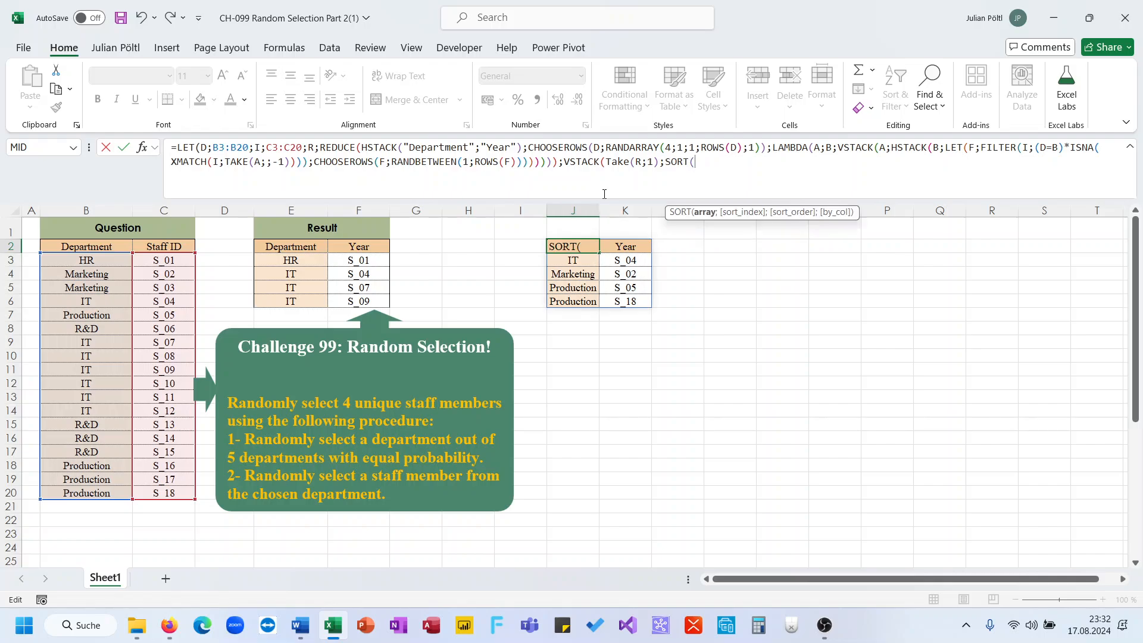
{"action": "type", "text": "t"}
{"action": "key", "text": "BackSpace"}
{"action": "type", "text": "dr"}
{"action": "key", "text": "Tab"}
{"action": "type", "text": "R;1)"}
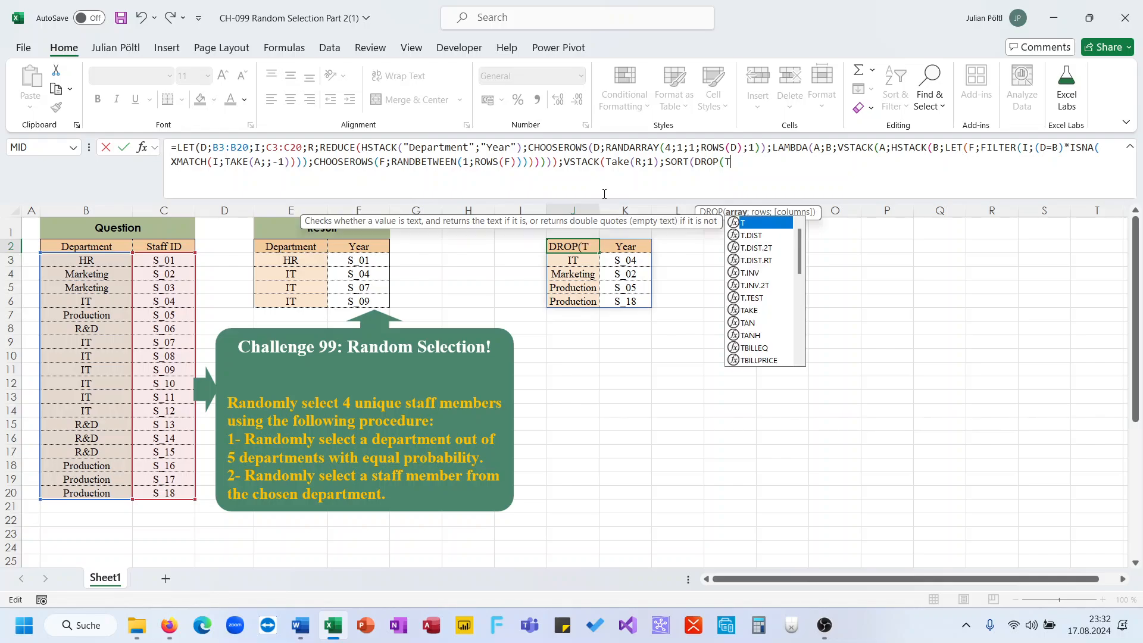
{"action": "type", "text": ";"}
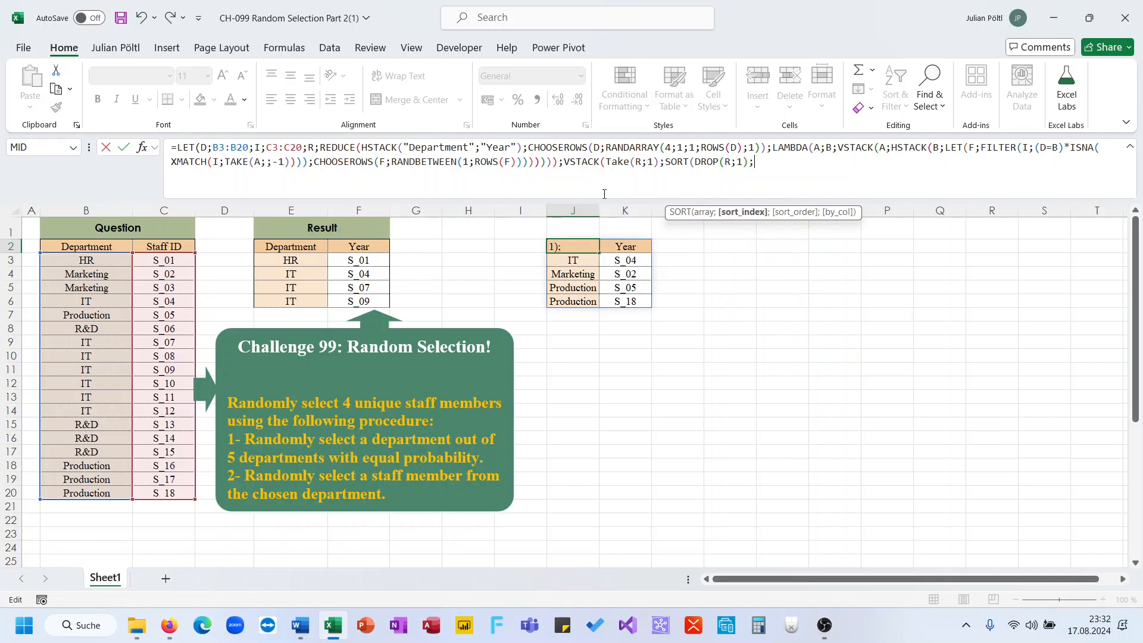
{"action": "type", "text": "2)"}
{"action": "type", "text": "))"}
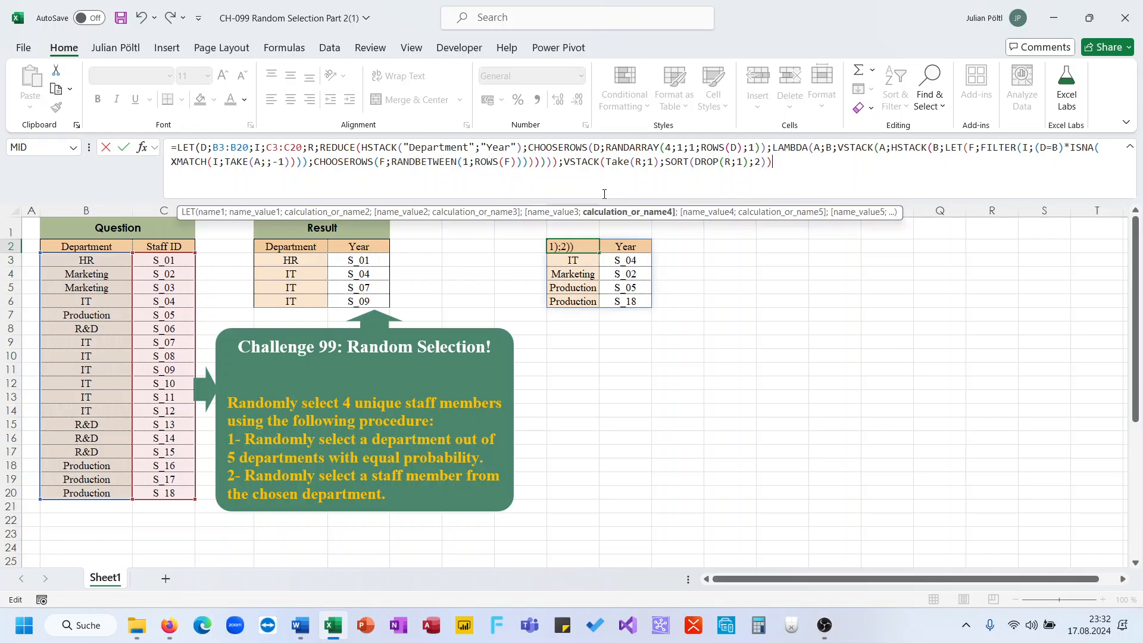
{"action": "key", "text": "Return"}
{"action": "key", "text": "Up"}
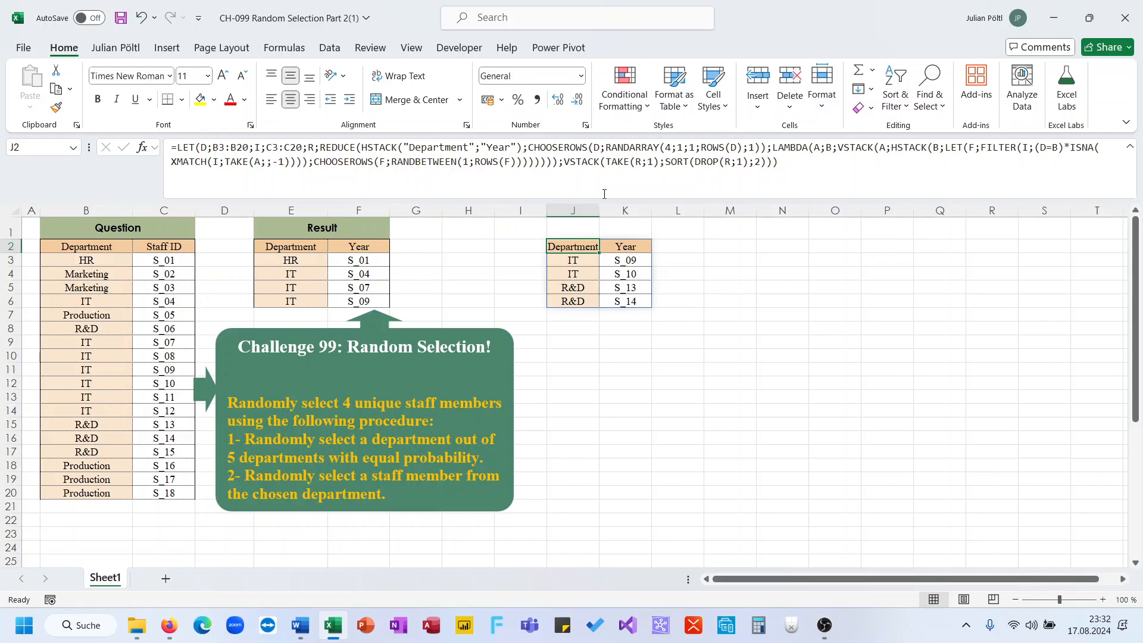
Recalculate J2's draw repeatedly and check the sort order of the staff IDs below the headers
{"action": "key", "text": "F9"}
{"action": "key", "text": "F9"}
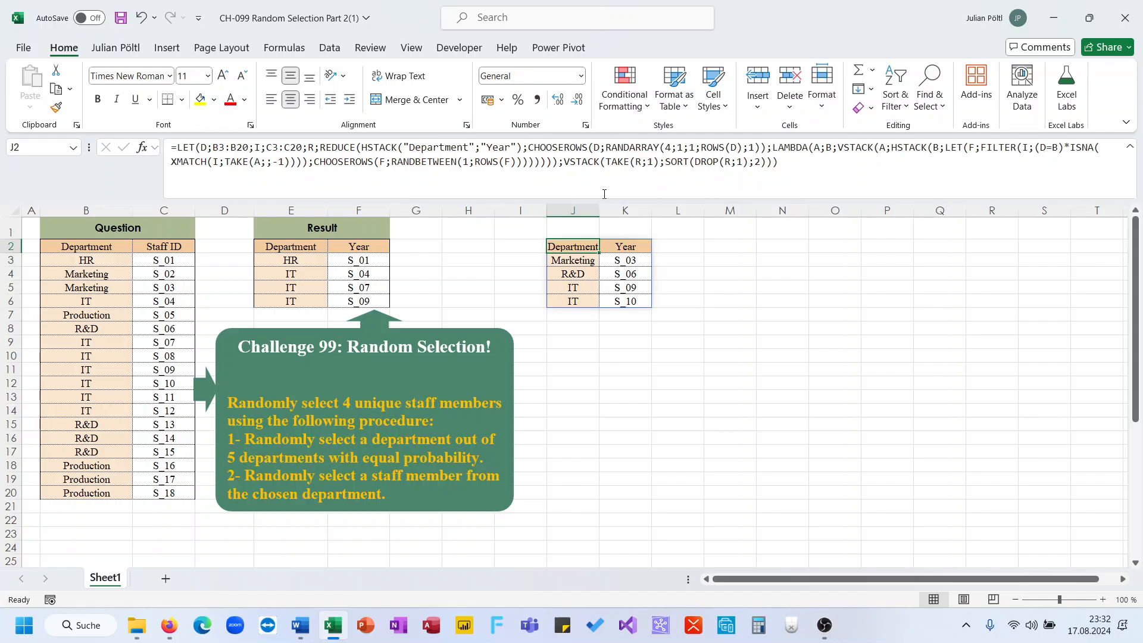
{"action": "key", "text": "F9"}
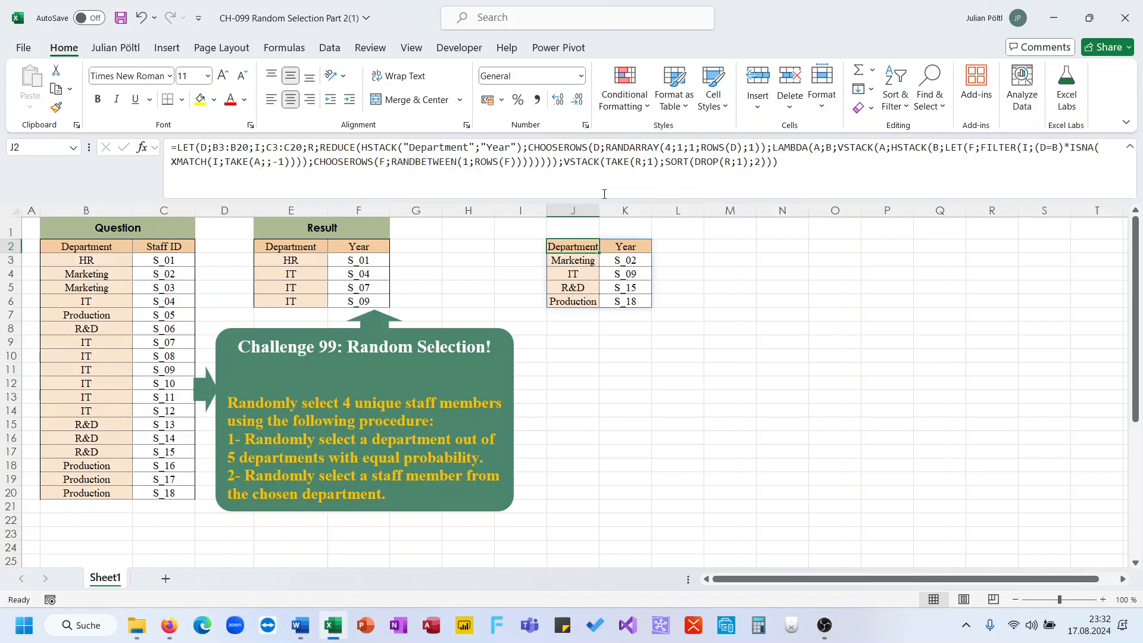
{"action": "key", "text": "F9"}
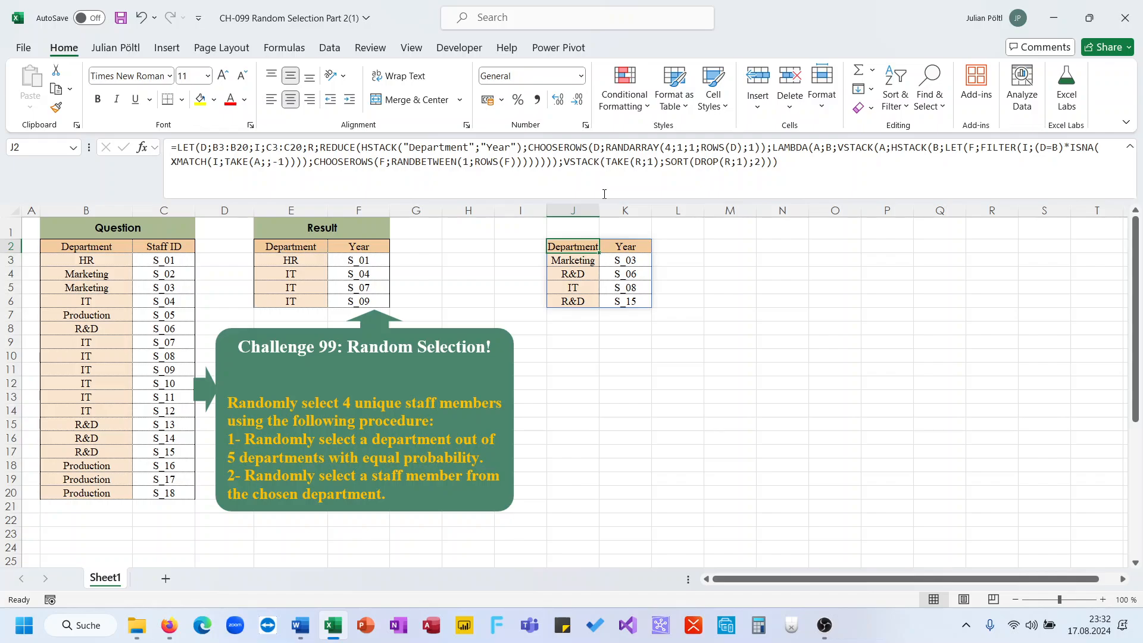
Copy J2's complete LET formula and paste it into the blank Document1 in Word
{"action": "left_click_drag", "start_coordinate": [607, 273], "coordinate": [571, 301]}
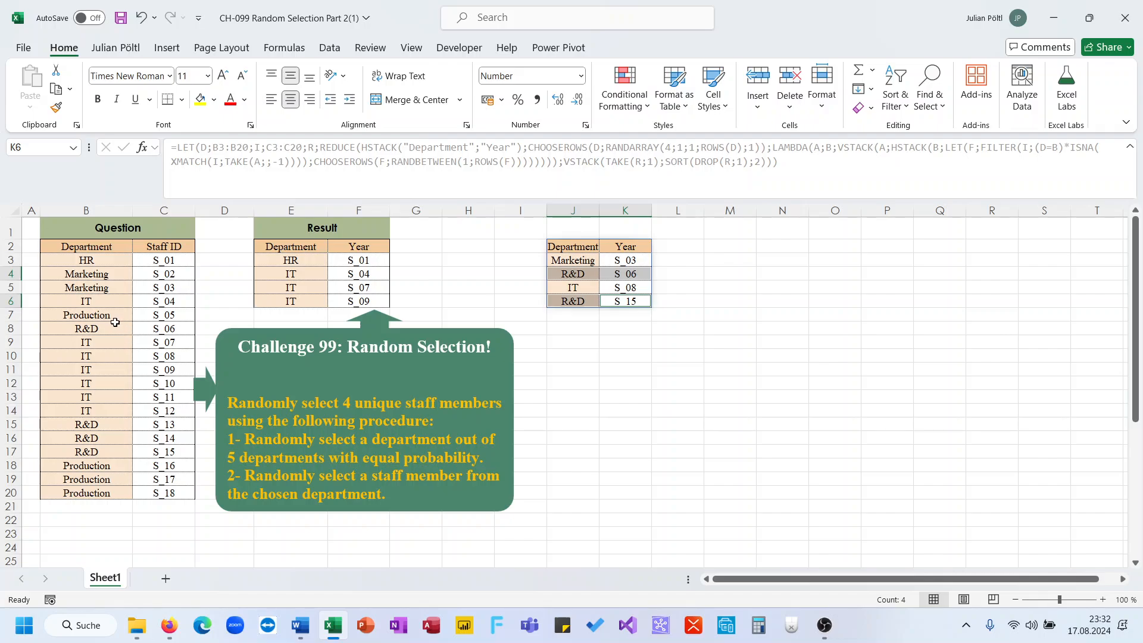
{"action": "left_click", "coordinate": [556, 248]}
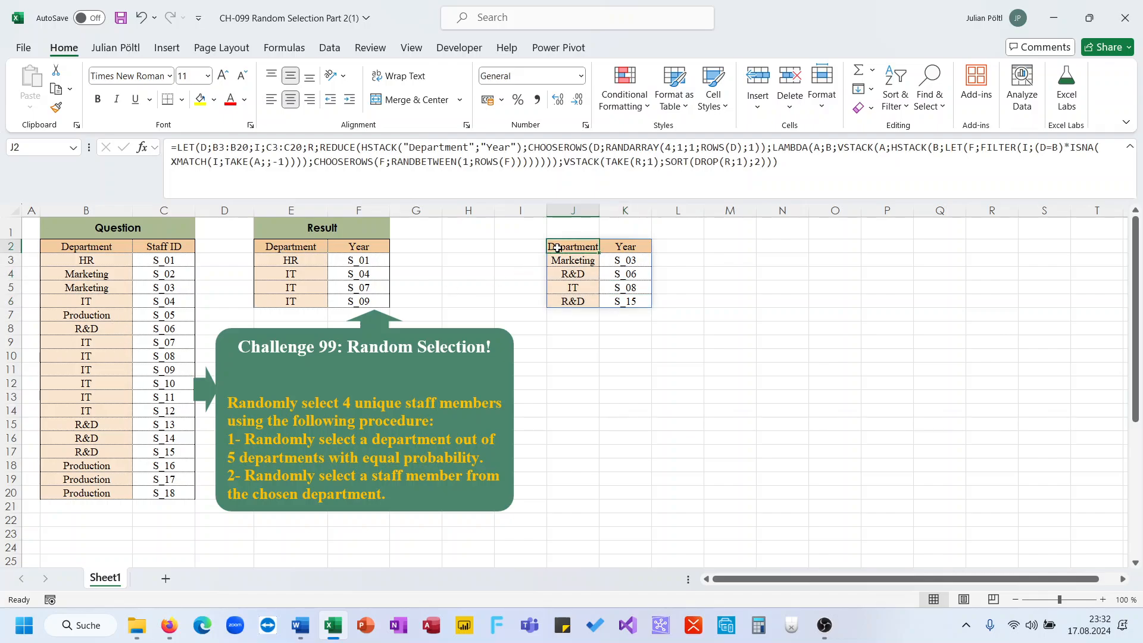
{"action": "left_click", "coordinate": [345, 164]}
{"action": "key", "text": "ctrl+a"}
{"action": "key", "text": "ctrl+c"}
{"action": "key", "text": "Escape"}
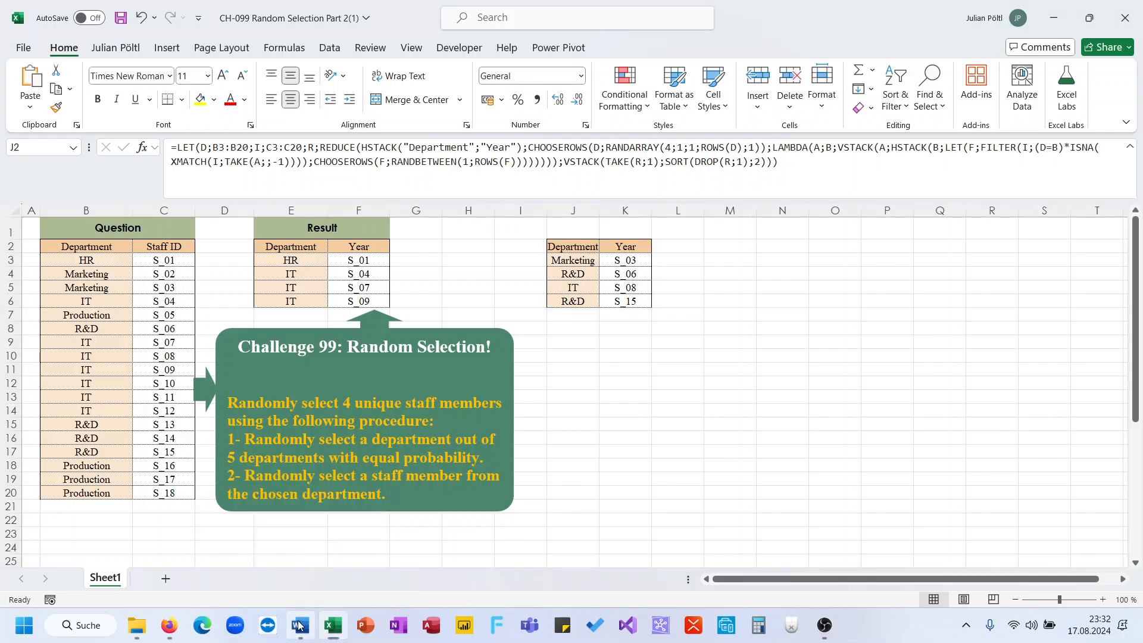
{"action": "left_click", "coordinate": [301, 625]}
{"action": "key", "text": "ctrl+v"}
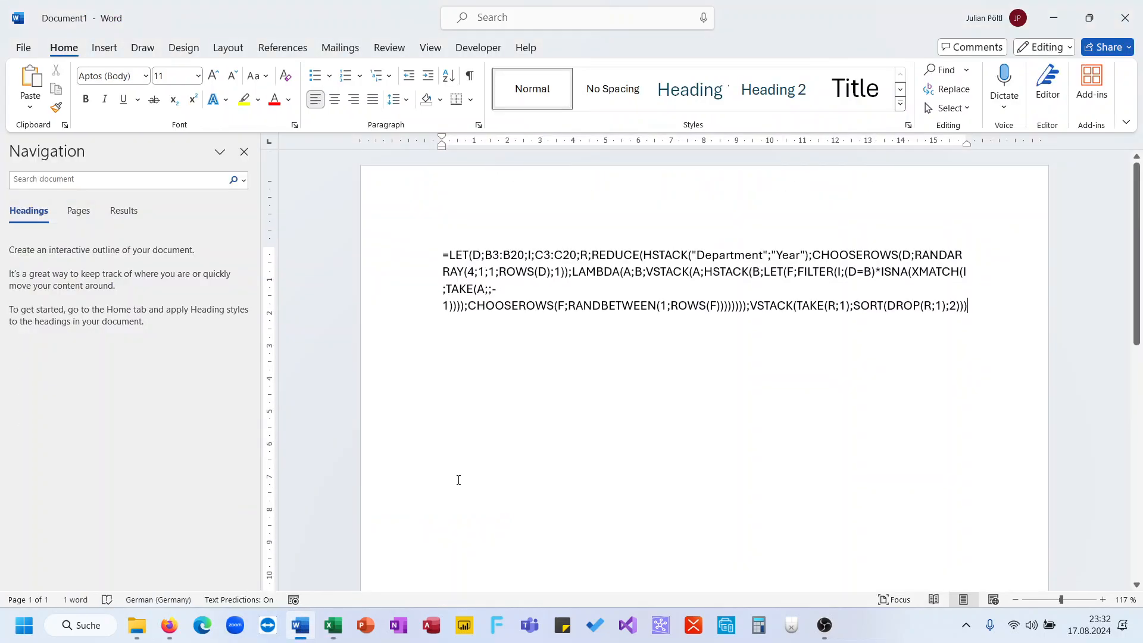
Replace all semicolons in the pasted formula with commas and close the Find and Replace dialog
{"action": "key", "text": "ctrl+h"}
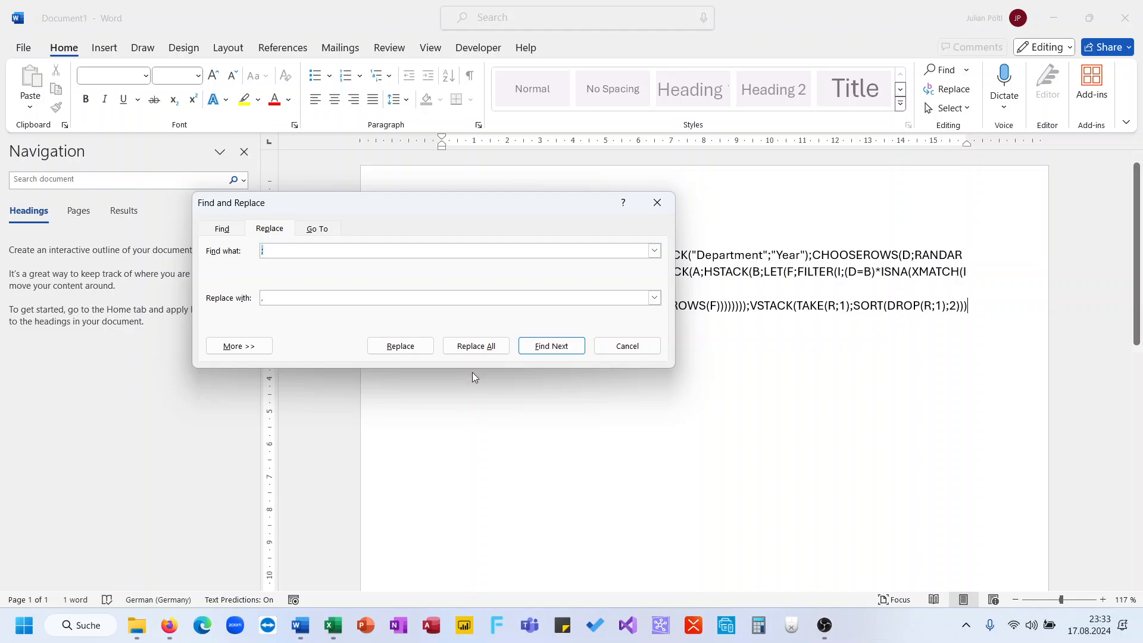
{"action": "left_click", "coordinate": [475, 346]}
{"action": "left_click", "coordinate": [574, 355]}
{"action": "left_click", "coordinate": [627, 344]}
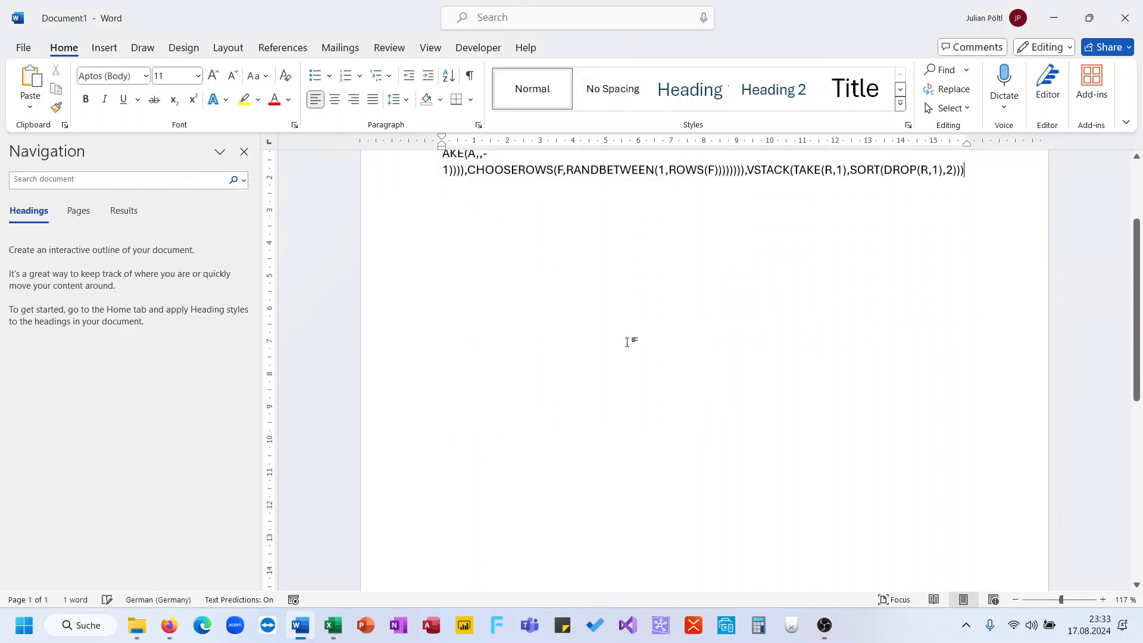
Switch to Firefox, bringing up its open windows to choose from
{"action": "left_click", "coordinate": [169, 625]}
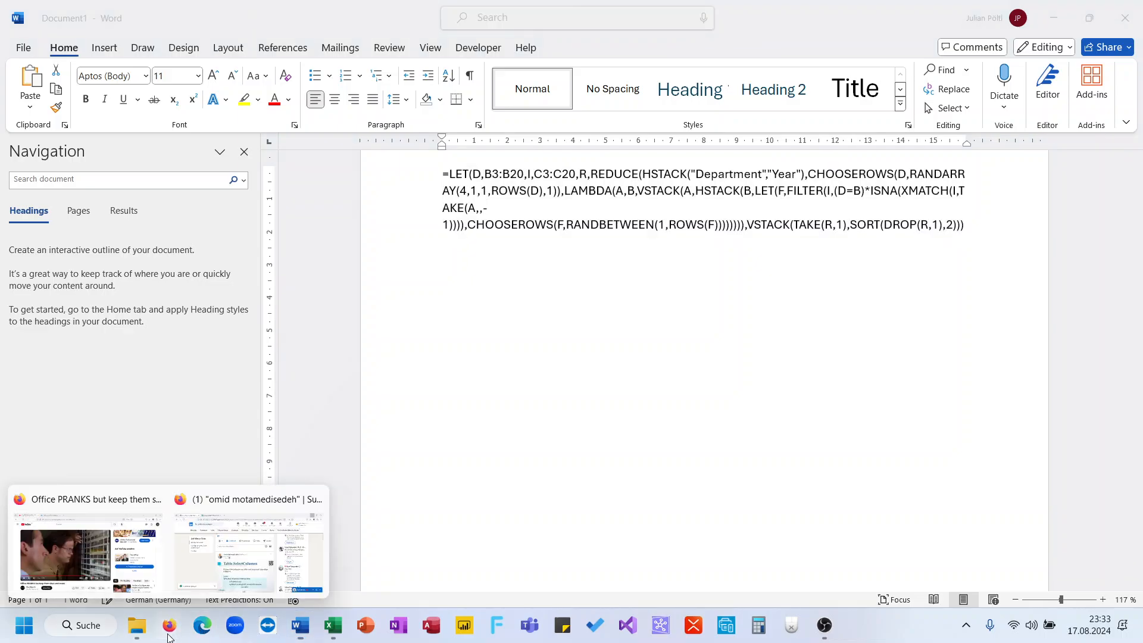